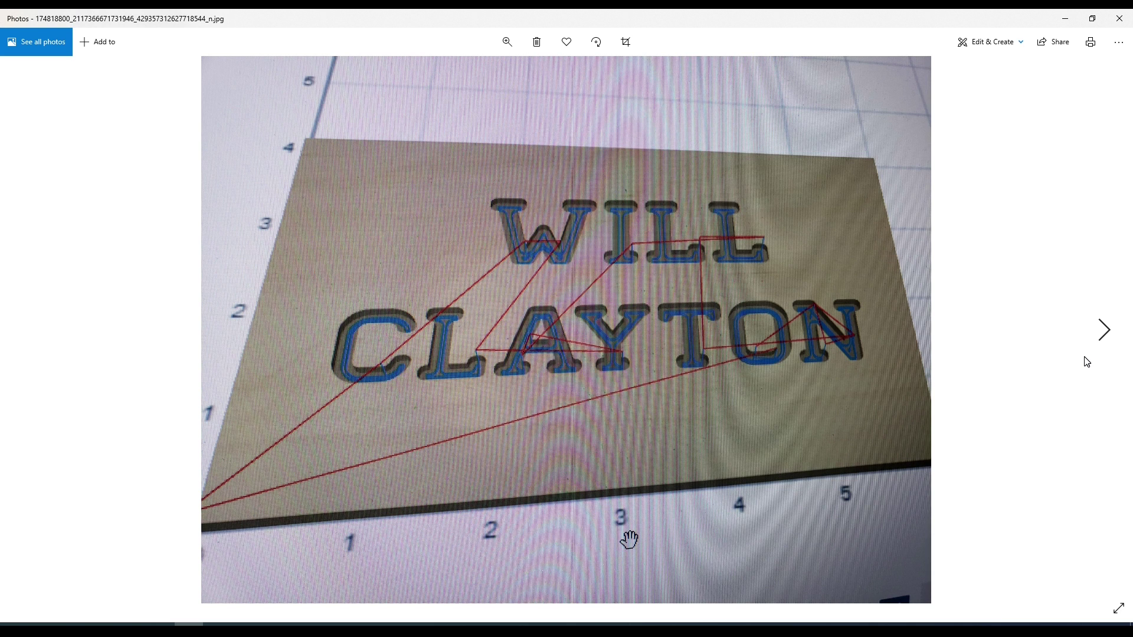
Flip through the WILL CLAYTON sign and CAM toolpath photos, then switch to Fusion 360.
key("Right")
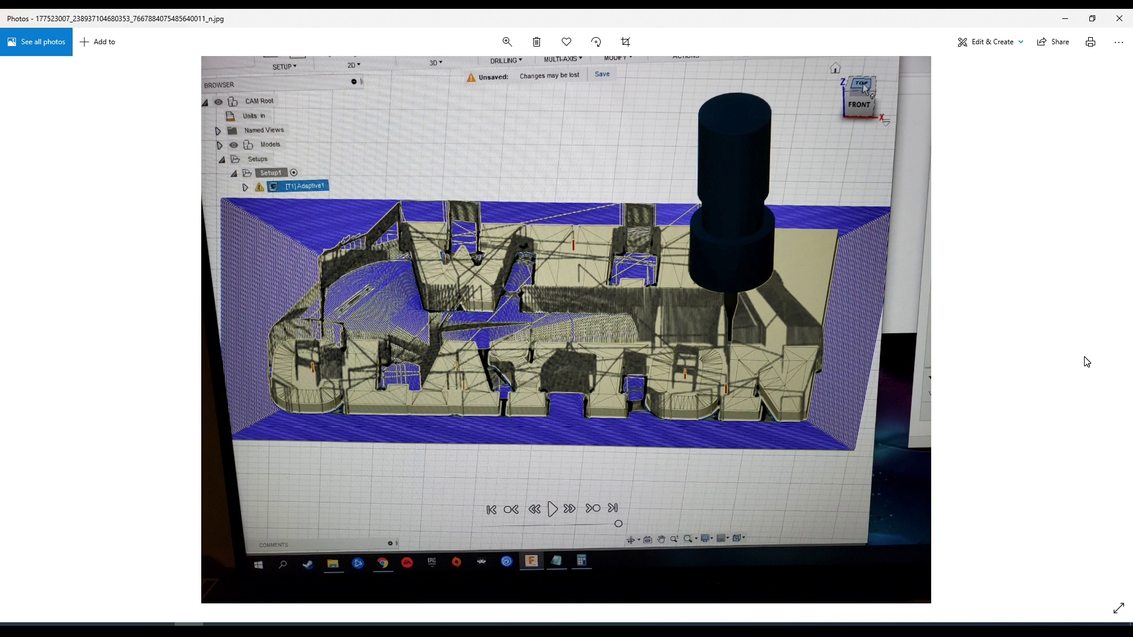
key("Left")
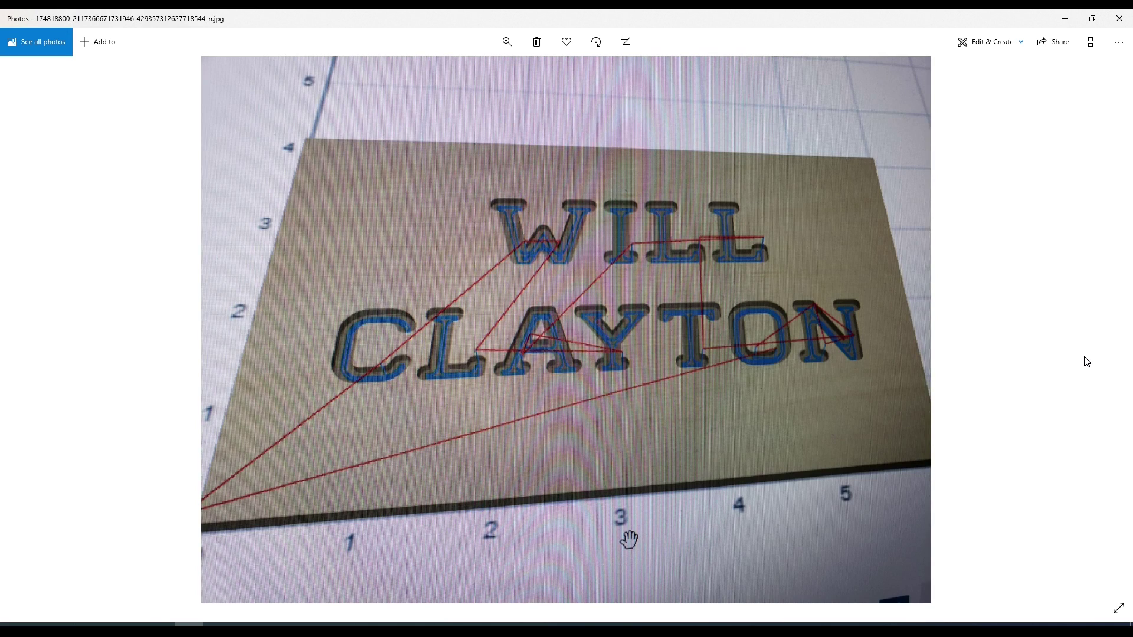
left_click(1084, 354)
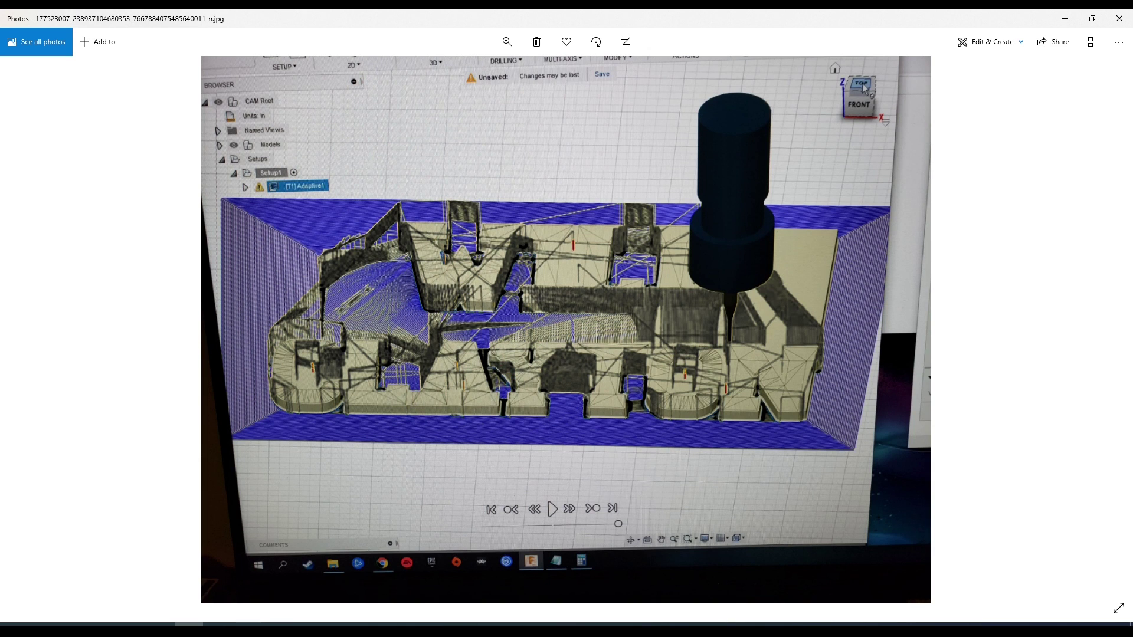
key("alt+Tab")
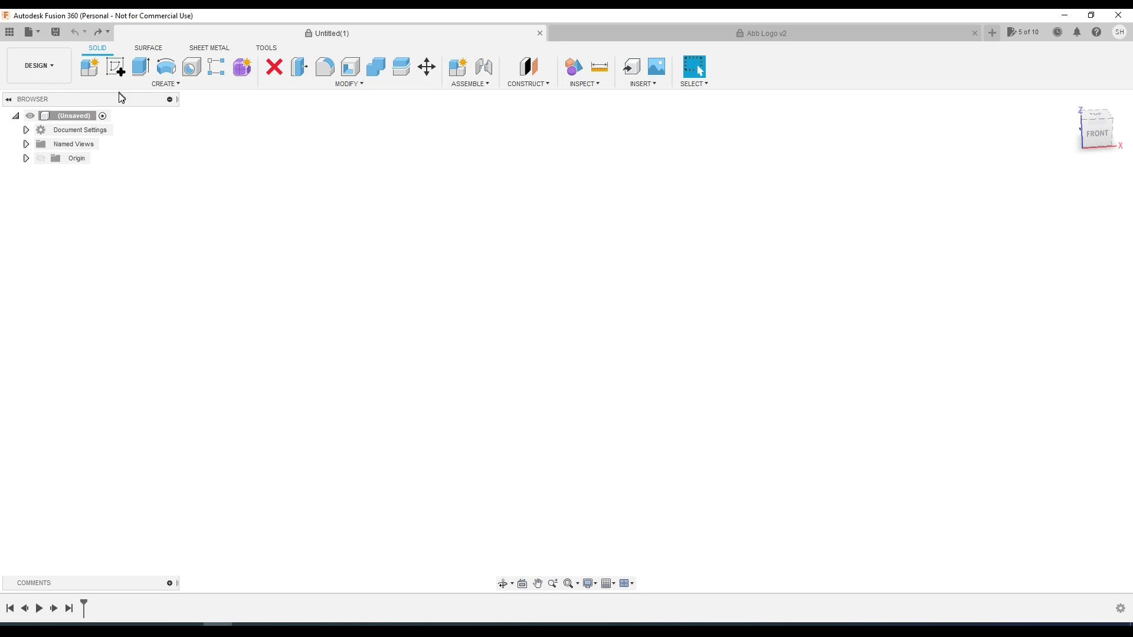
Create a new sketch on the XY plane, viewed from TOP on the ViewCube.
left_click(175, 84)
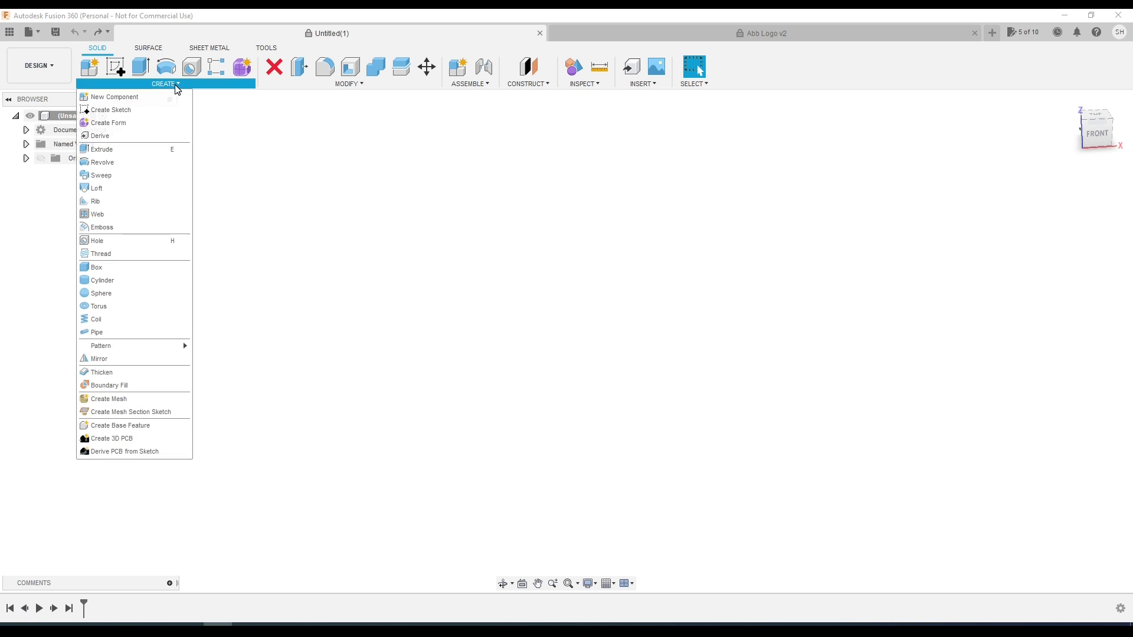
left_click(120, 110)
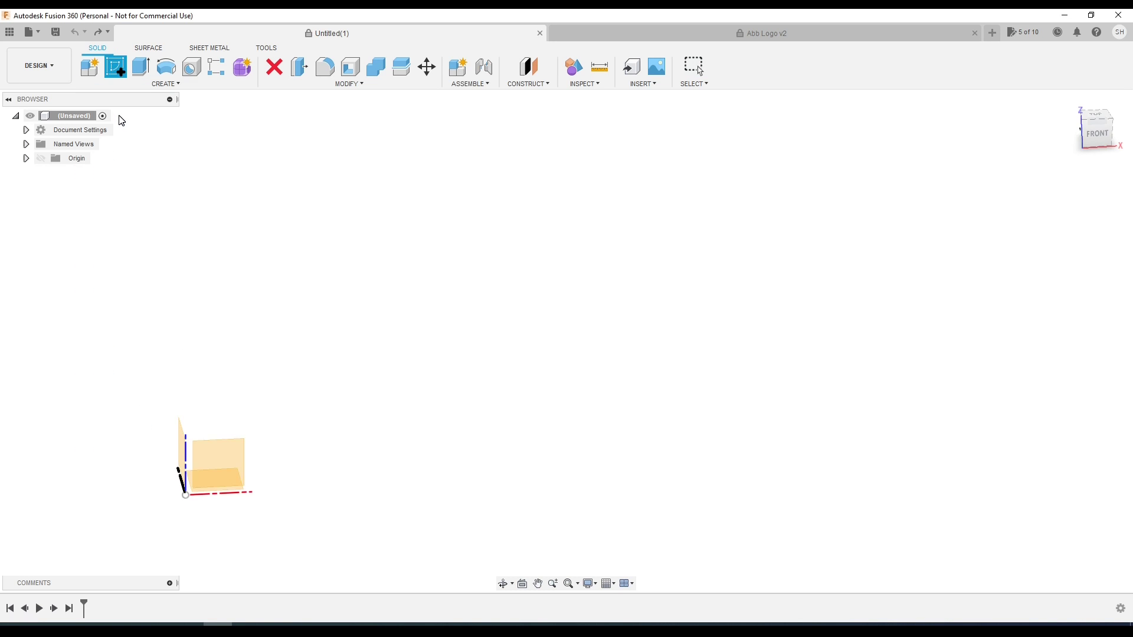
left_click(1102, 115)
left_click(1103, 115)
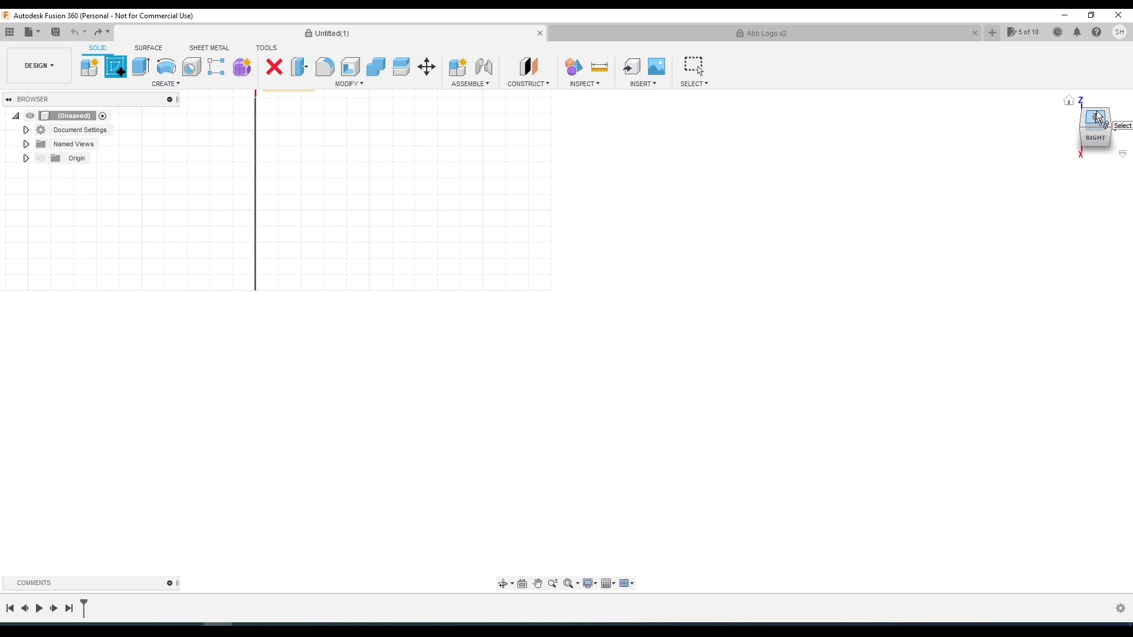
left_click(1113, 101)
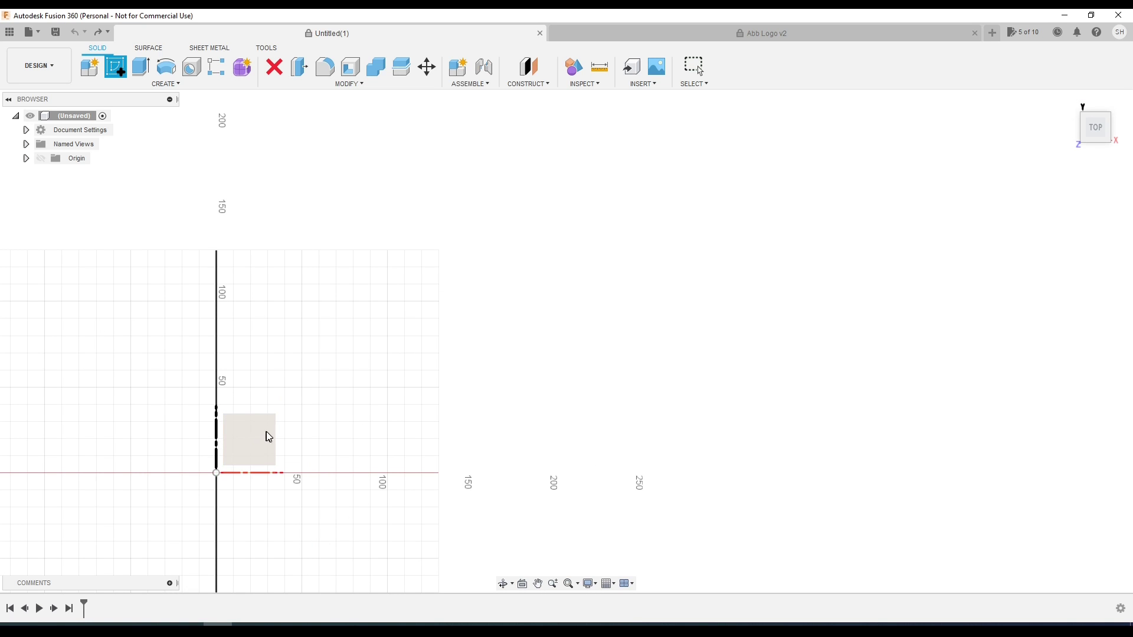
mouse_move(270, 430)
middle_mouse_down()
mouse_move(304, 413)
mouse_move(480, 395)
middle_mouse_up()
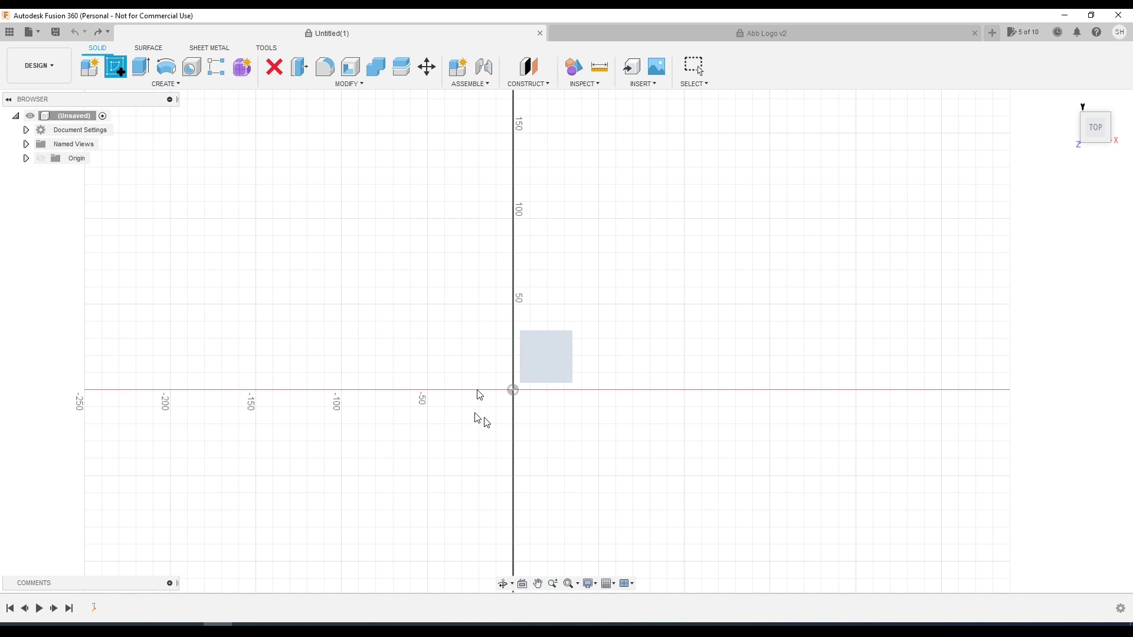
left_click(546, 346)
Choose the 2-Point Rectangle tool from the sketch Create menu.
left_click(117, 72)
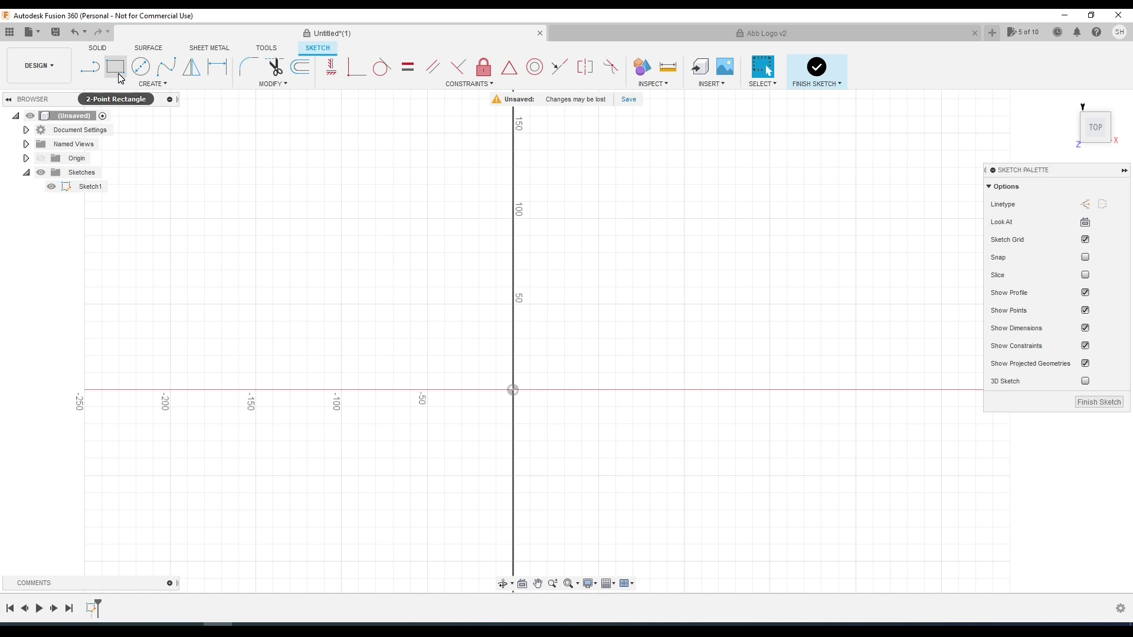
left_click(127, 85)
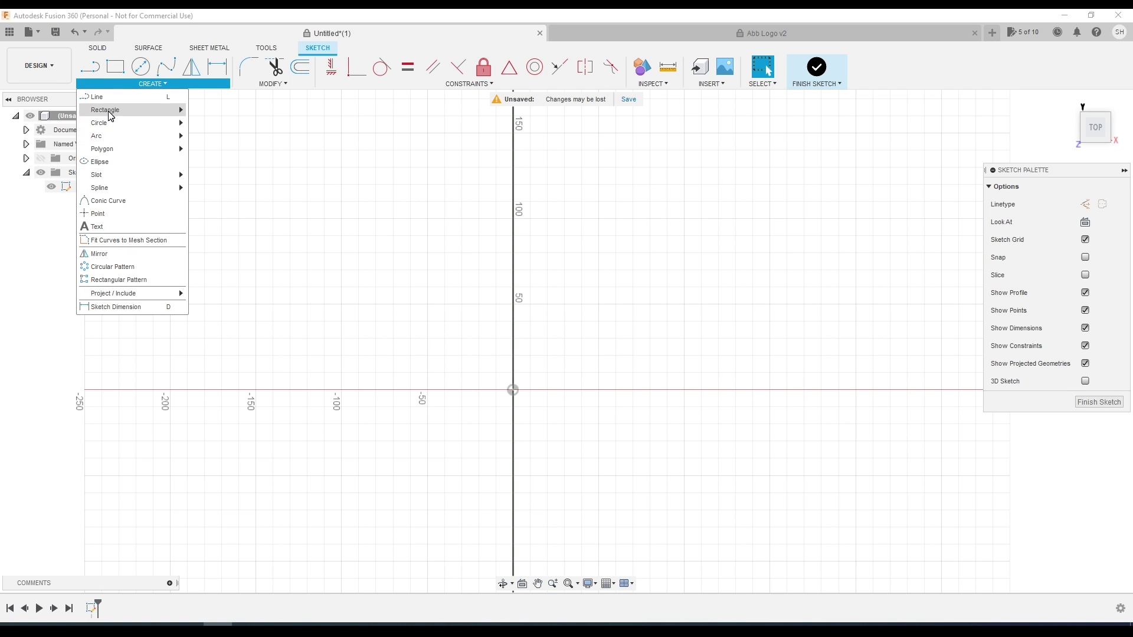
mouse_move(112, 110)
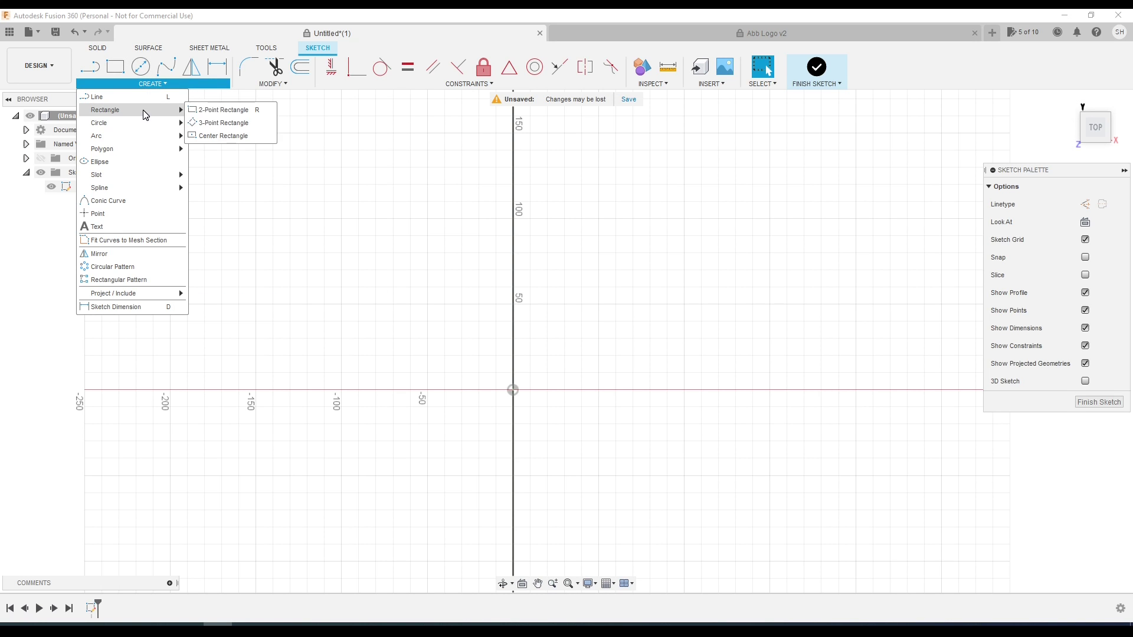
left_click(259, 113)
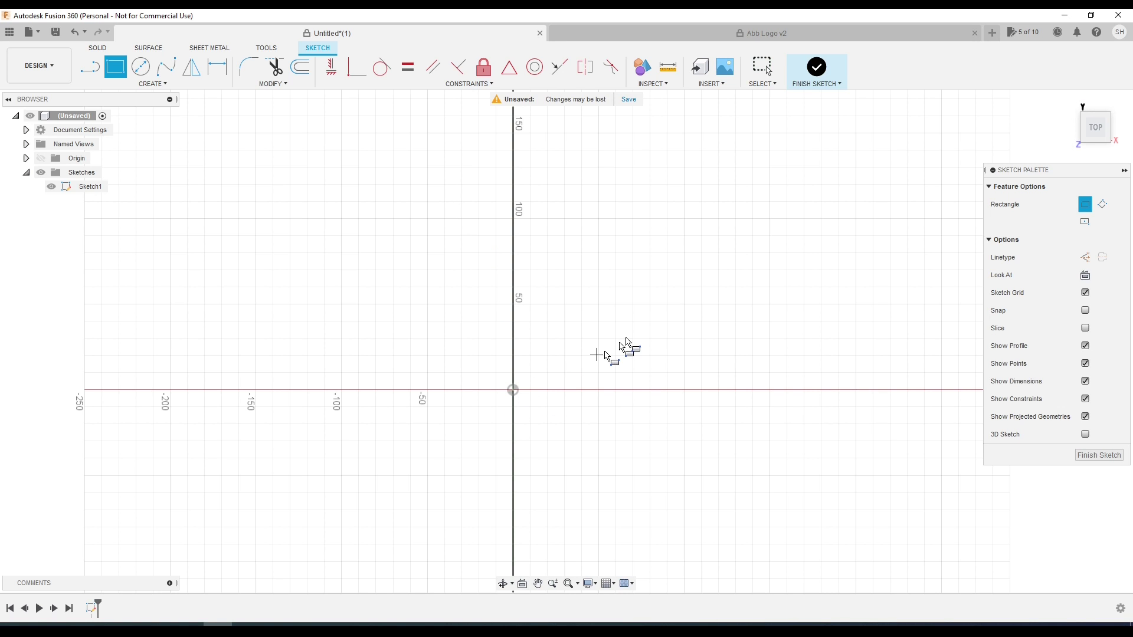
scroll(307, 278, "up", 1)
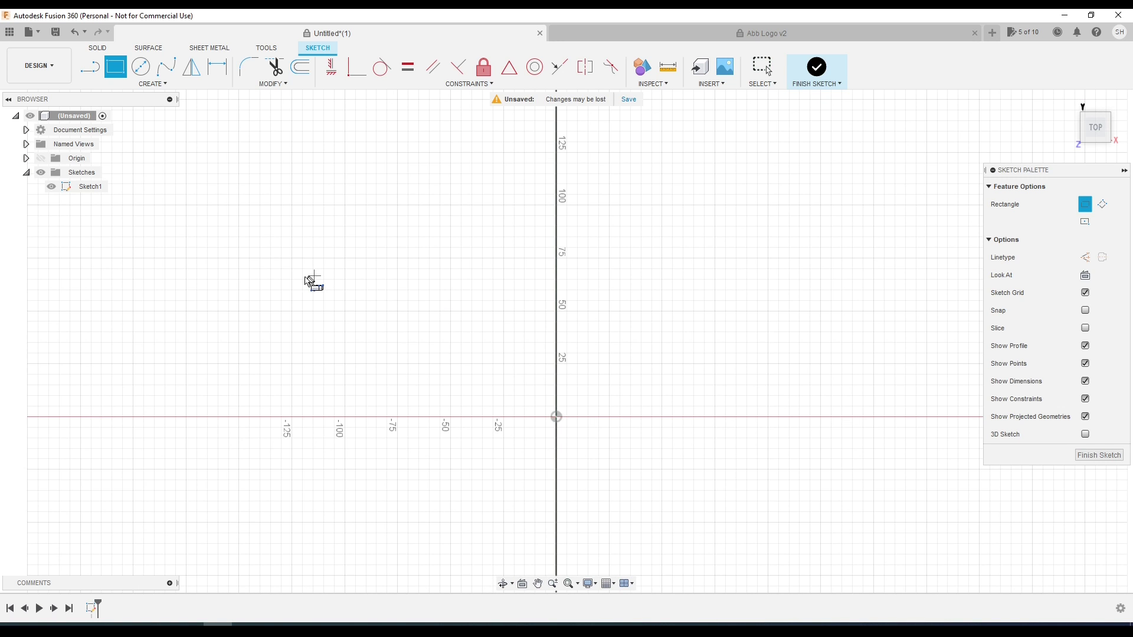
scroll(330, 292, "down", 3)
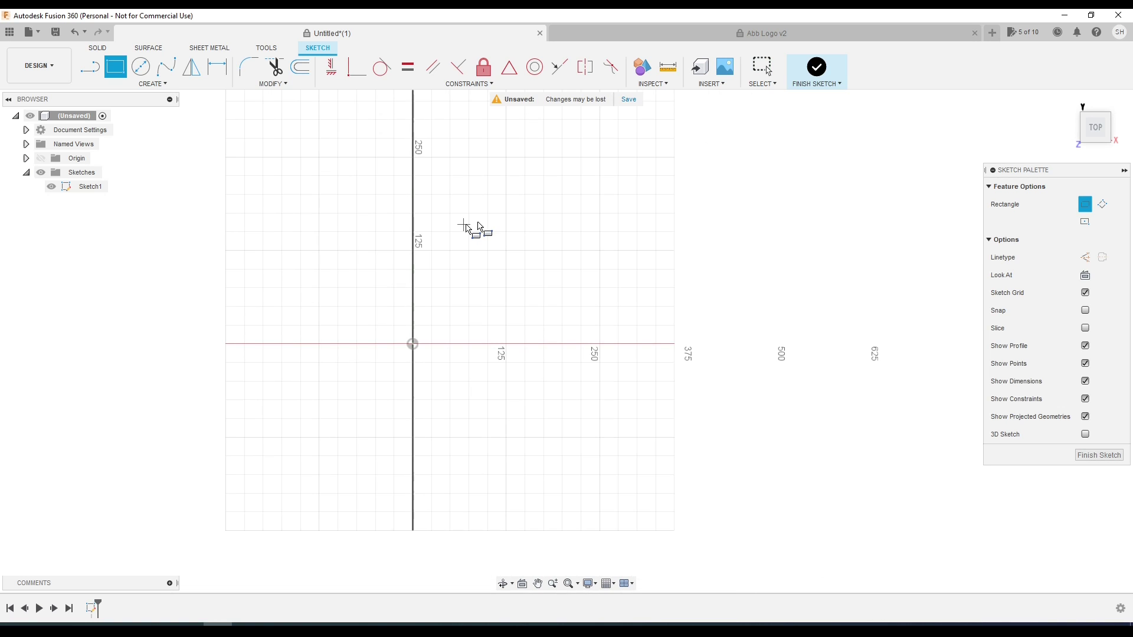
scroll(472, 228, "down", 1)
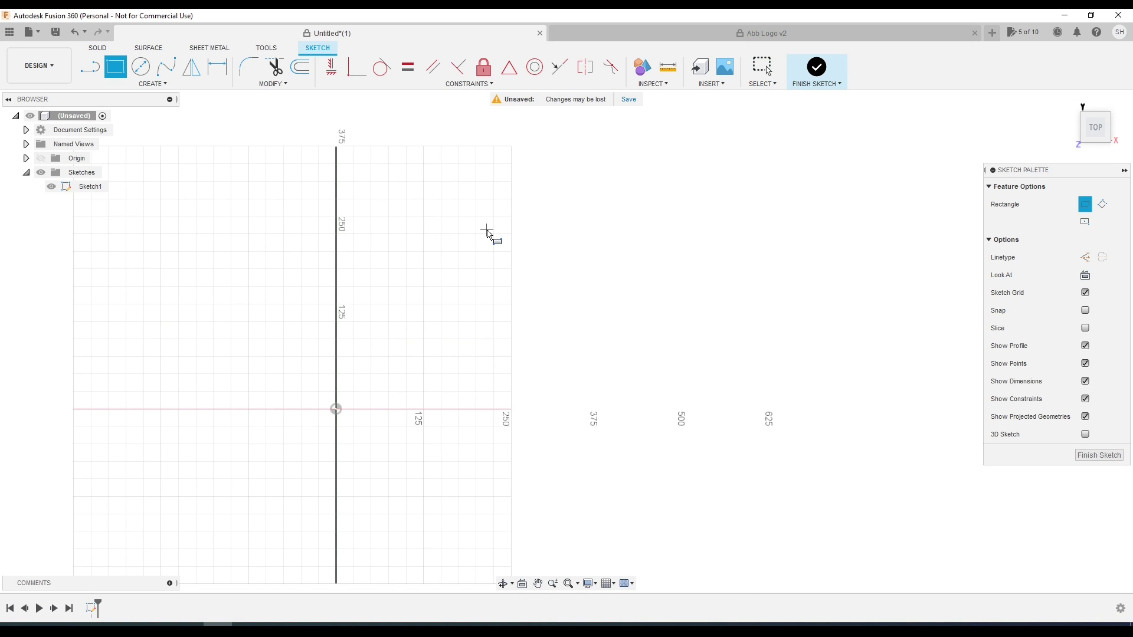
scroll(408, 320, "up", 2)
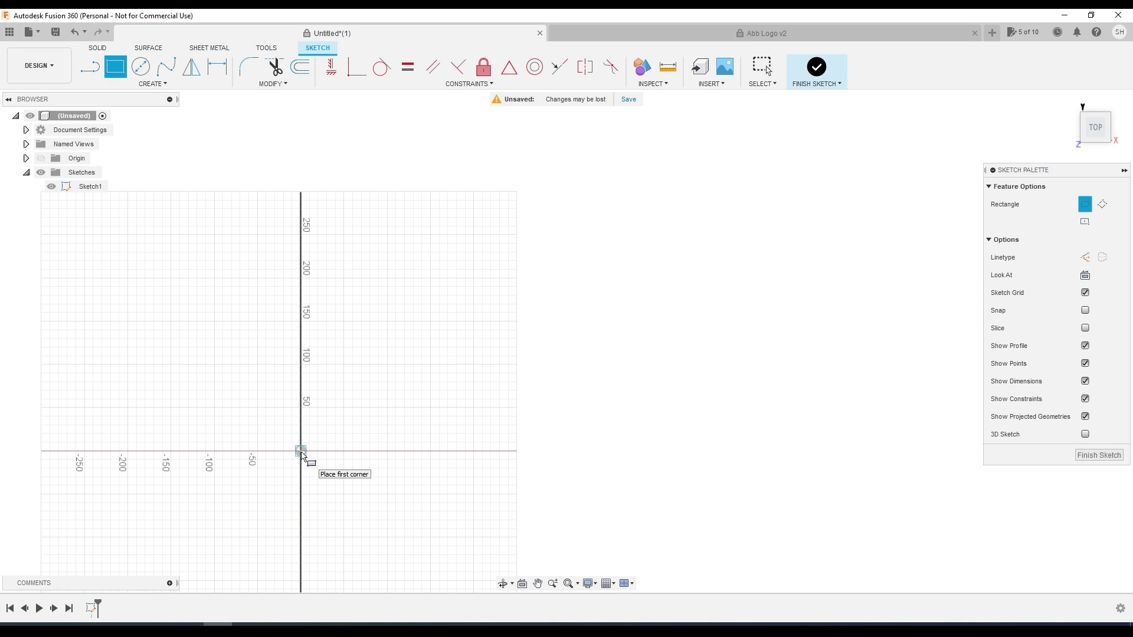
Draw a rectangle from the origin sized 14*25.4 by 10*25.4 (355.60 × 254.00 mm).
left_click(301, 451)
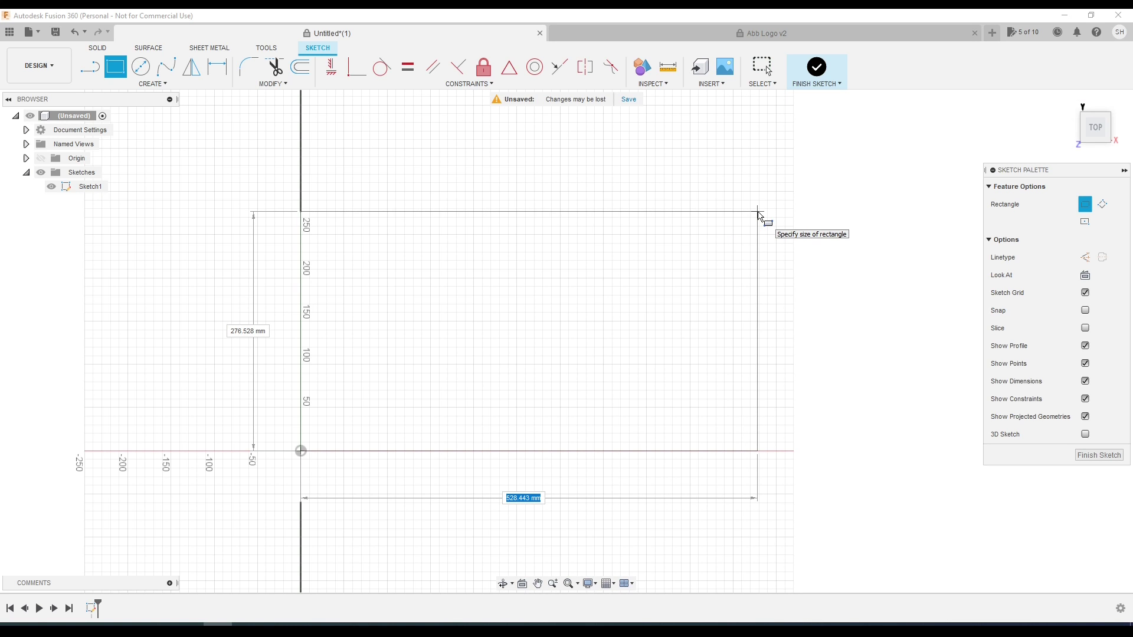
type("14")
key("Tab")
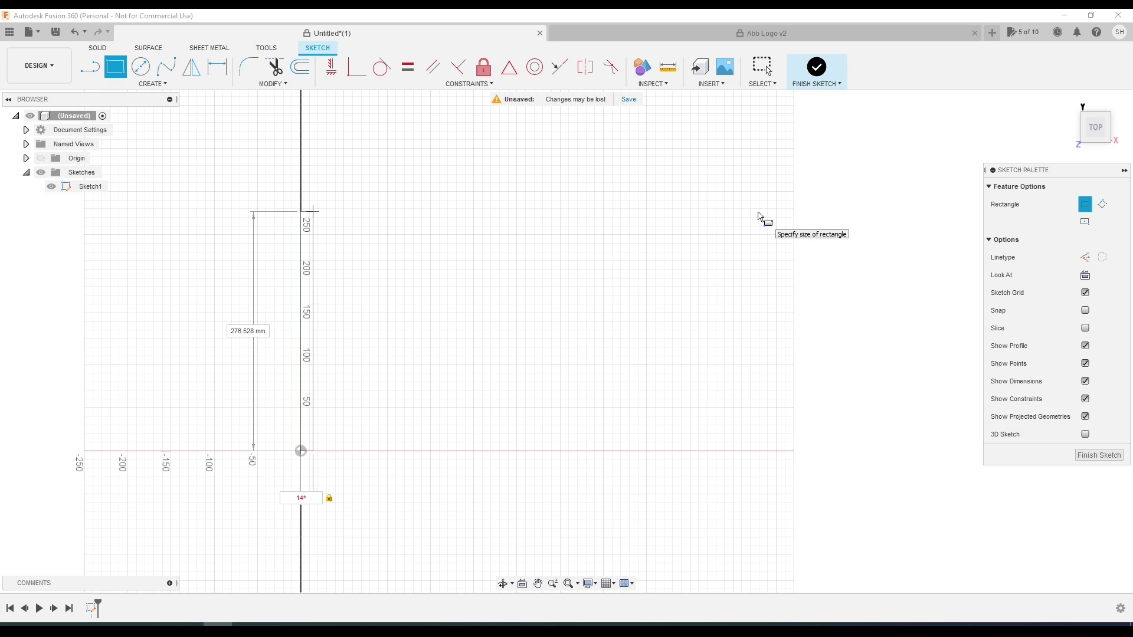
type("4*2")
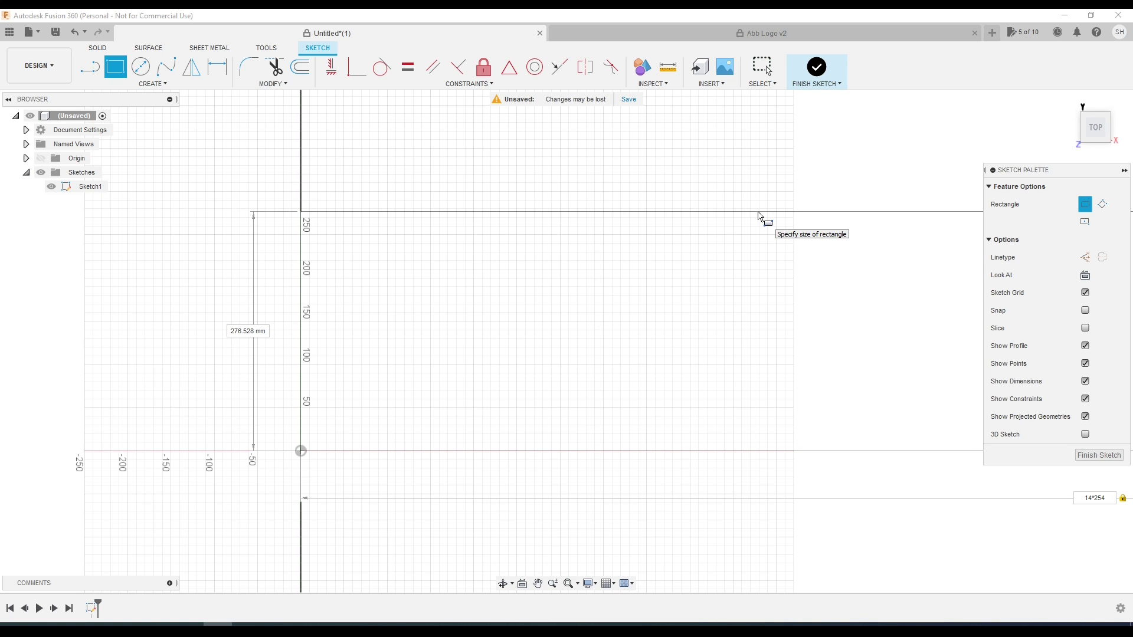
type("5")
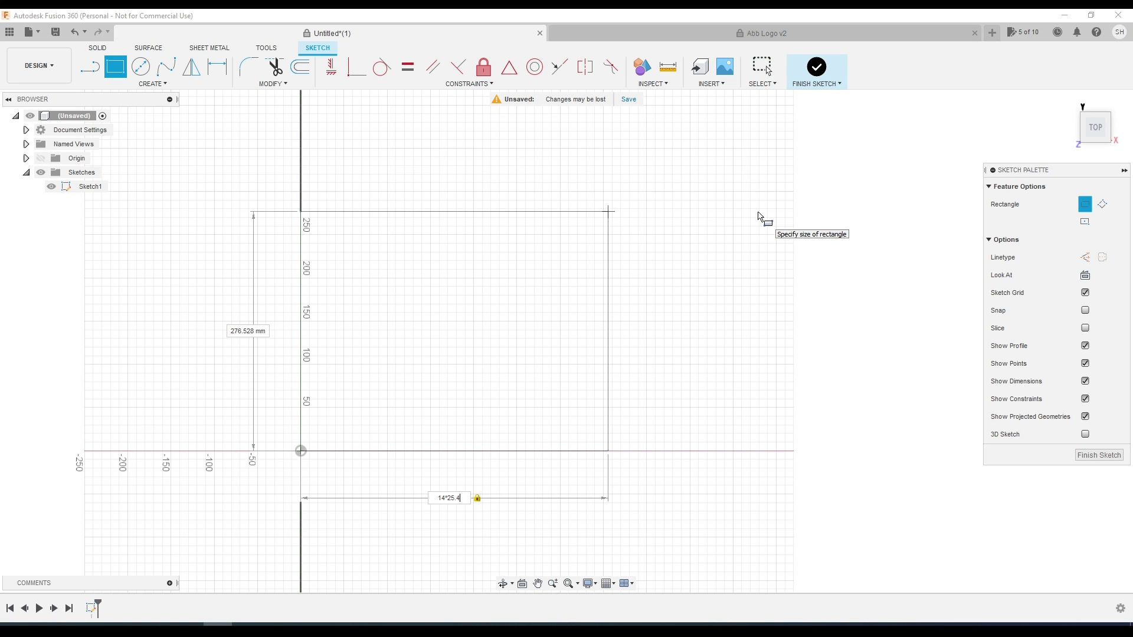
key("Return")
key("Escape")
key("ctrl+z")
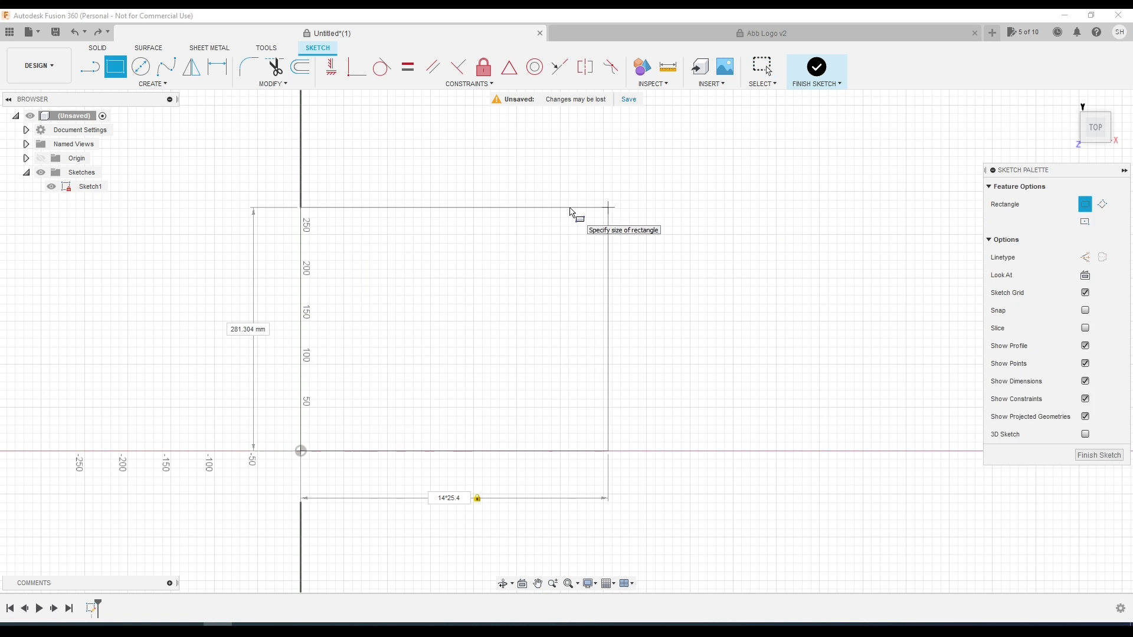
key("Tab")
type("10*25")
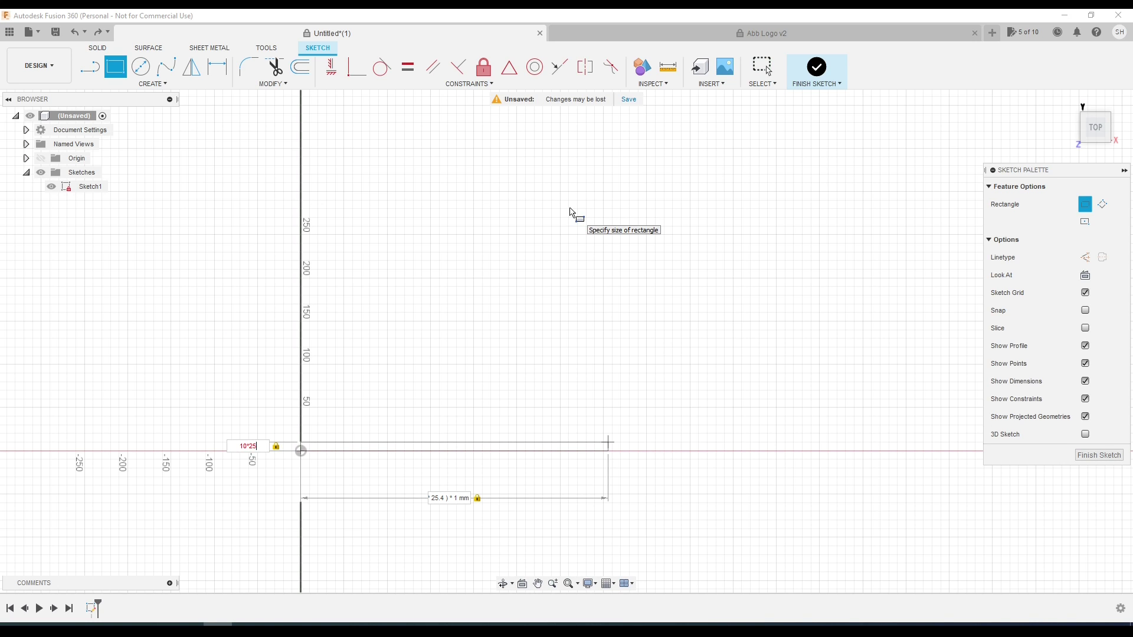
type(".4")
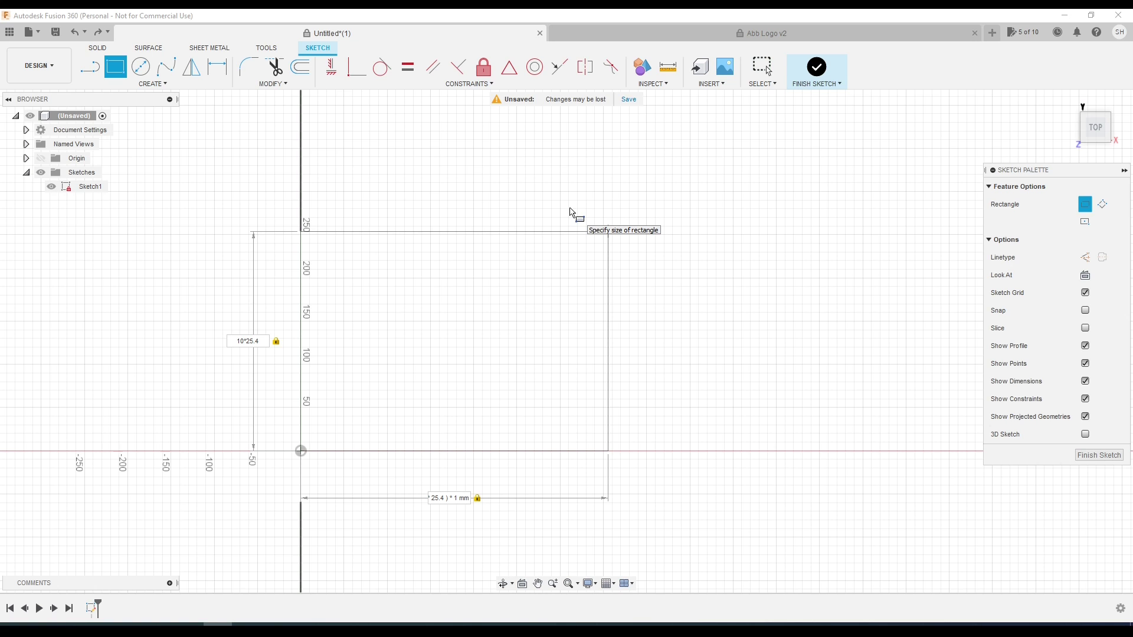
key("Return")
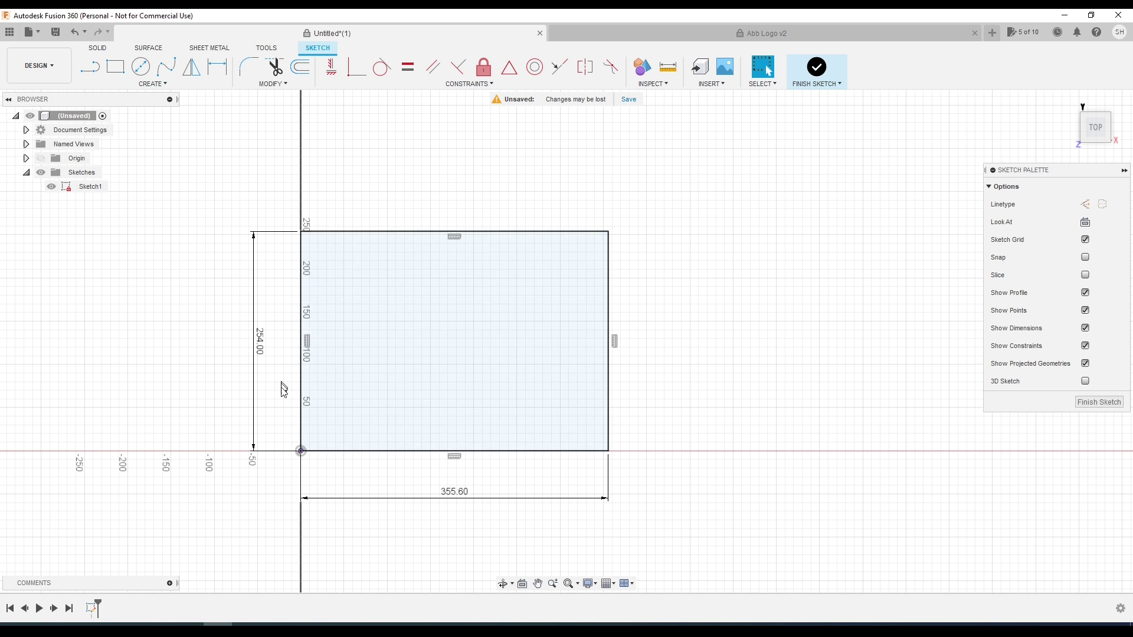
left_click(26, 130)
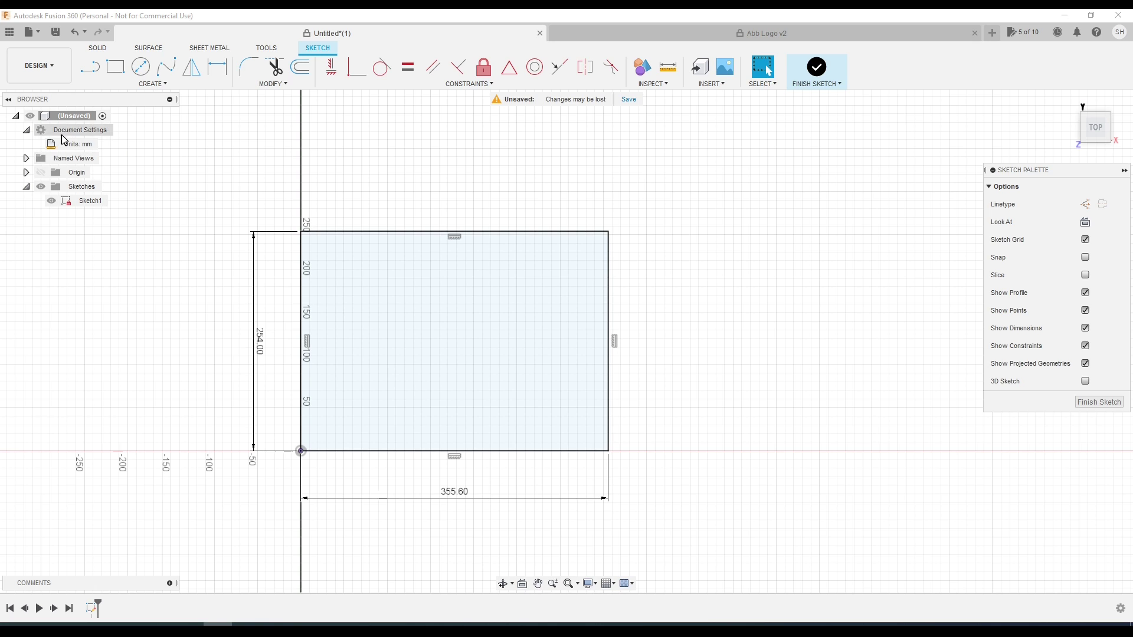
Confirm the document units are mm and look over the DESIGN workspace list.
left_click(37, 67)
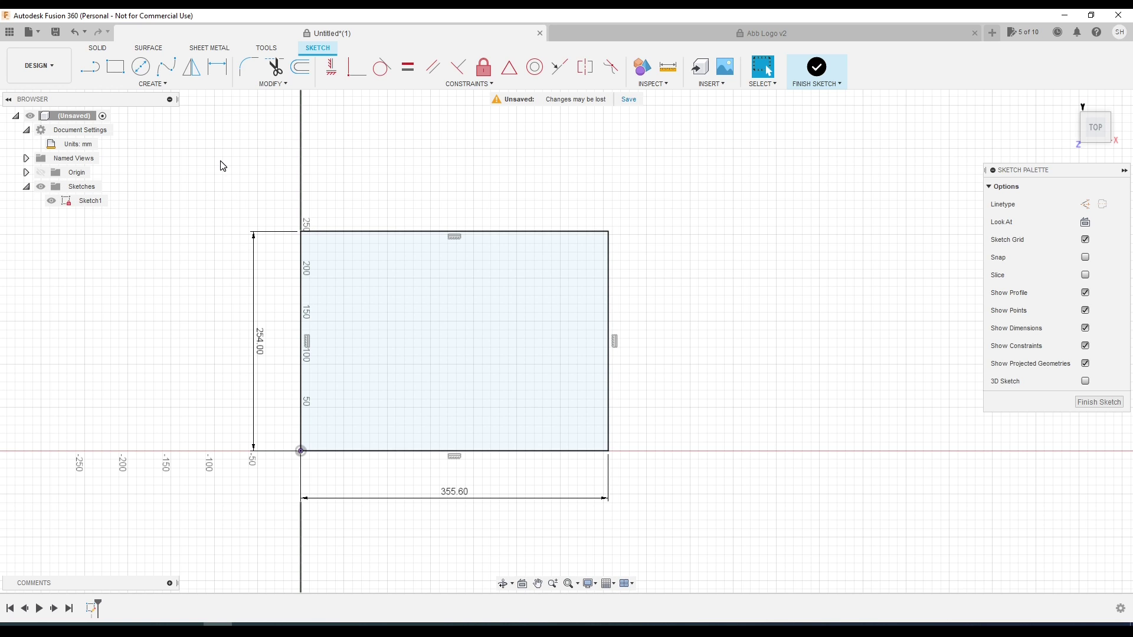
mouse_move(72, 146)
left_click(158, 89)
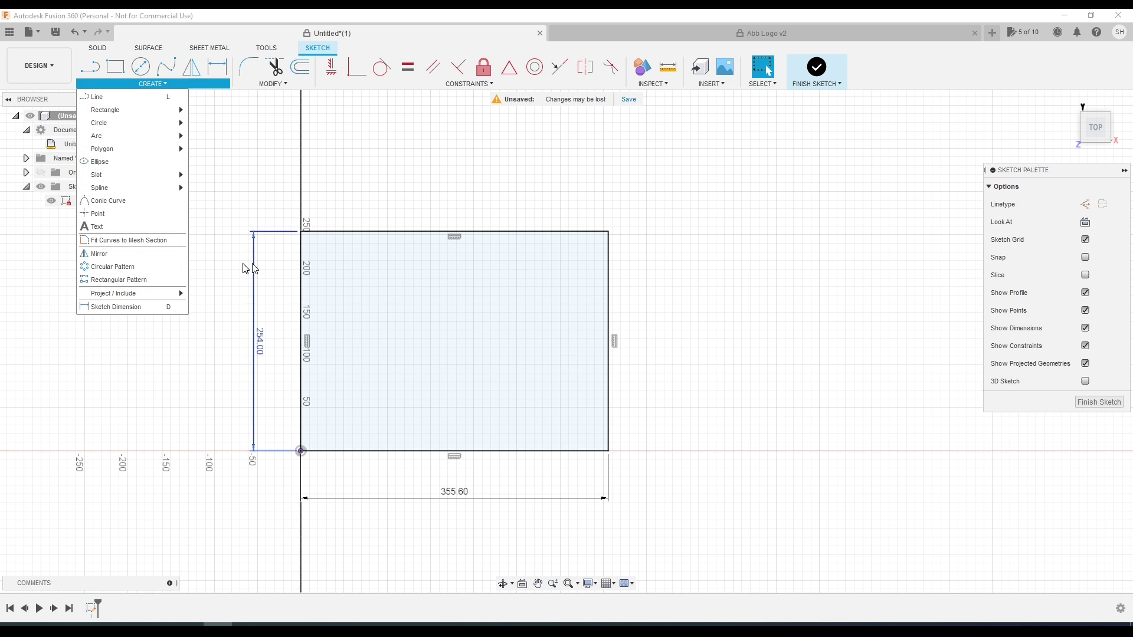
Place sketch text in the rectangle reading WILL on one line and CLAYTON below.
left_click(109, 224)
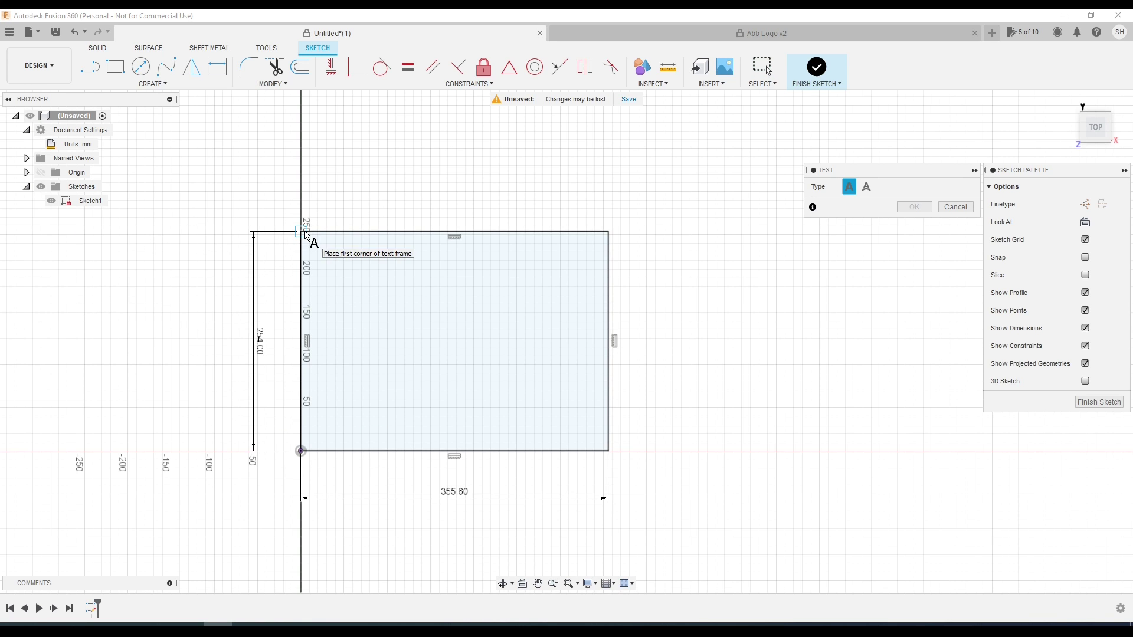
left_click(608, 451)
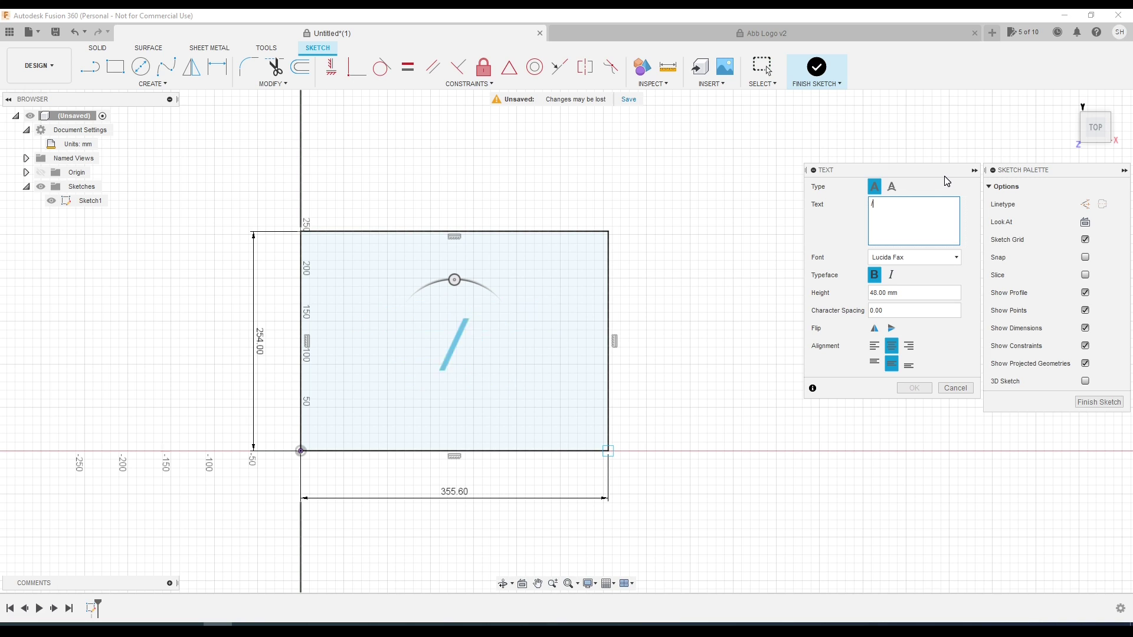
type("WILL")
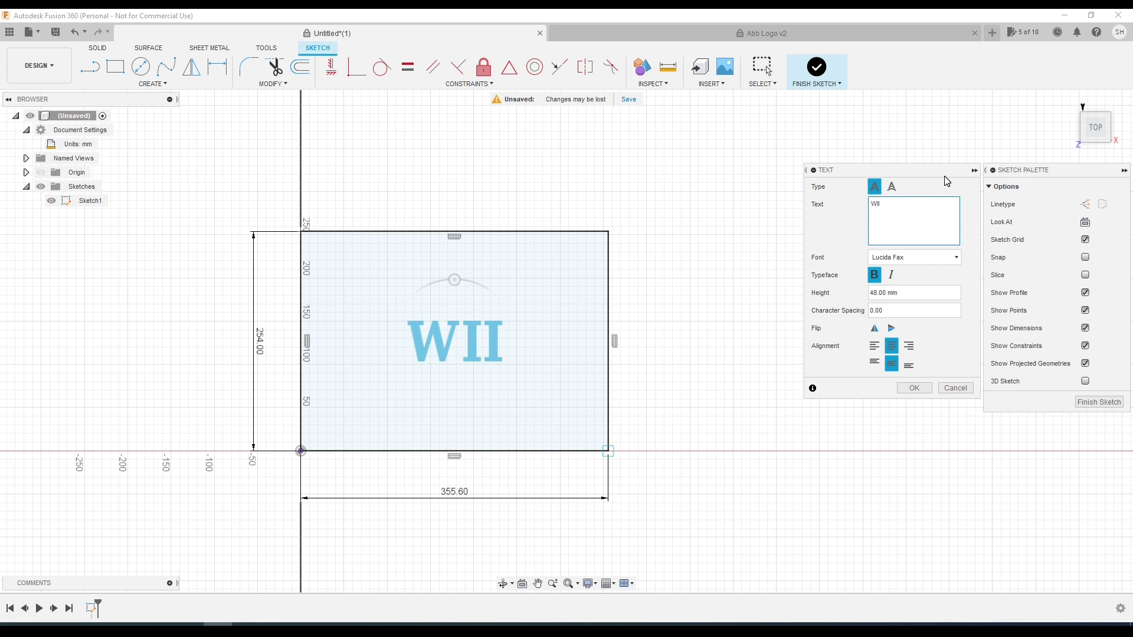
key("Return")
type("CLAYTN")
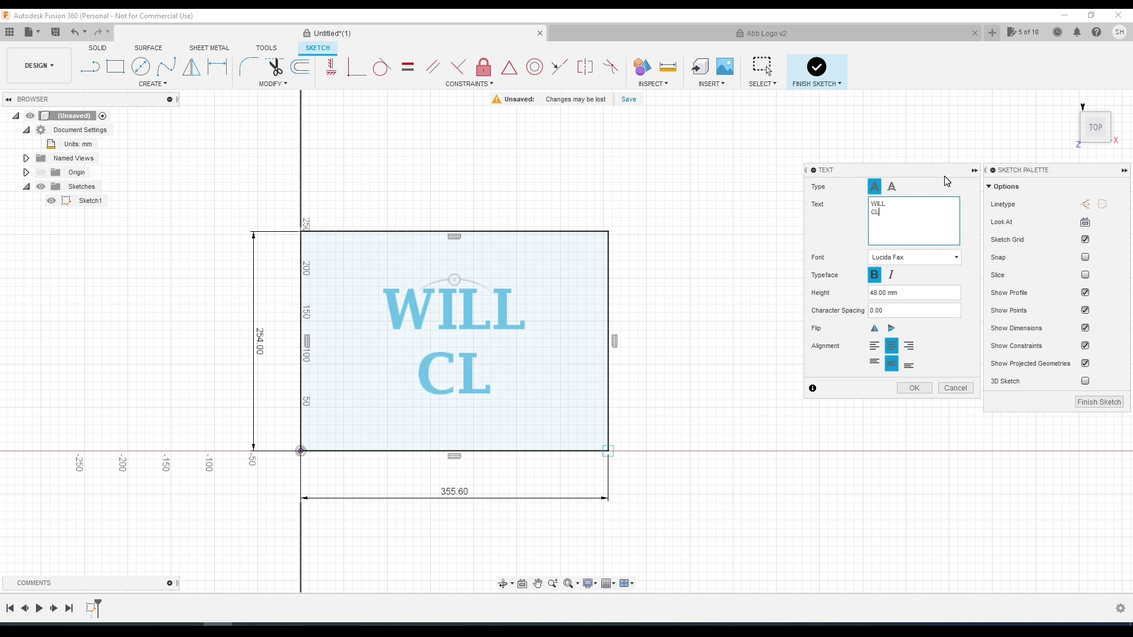
type("O")
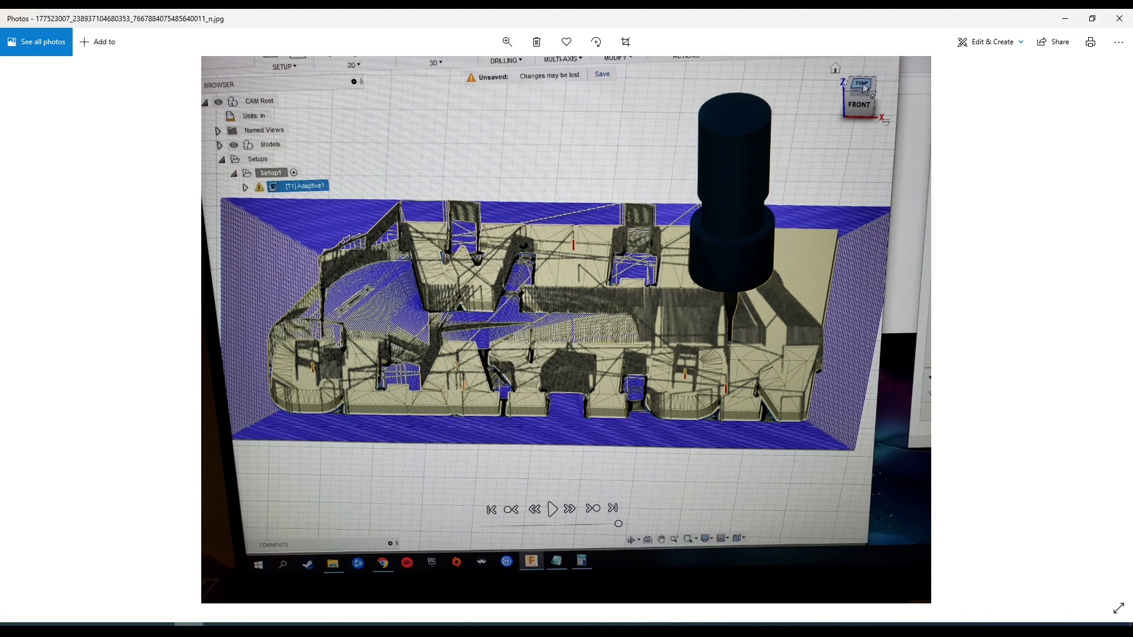
key("Right")
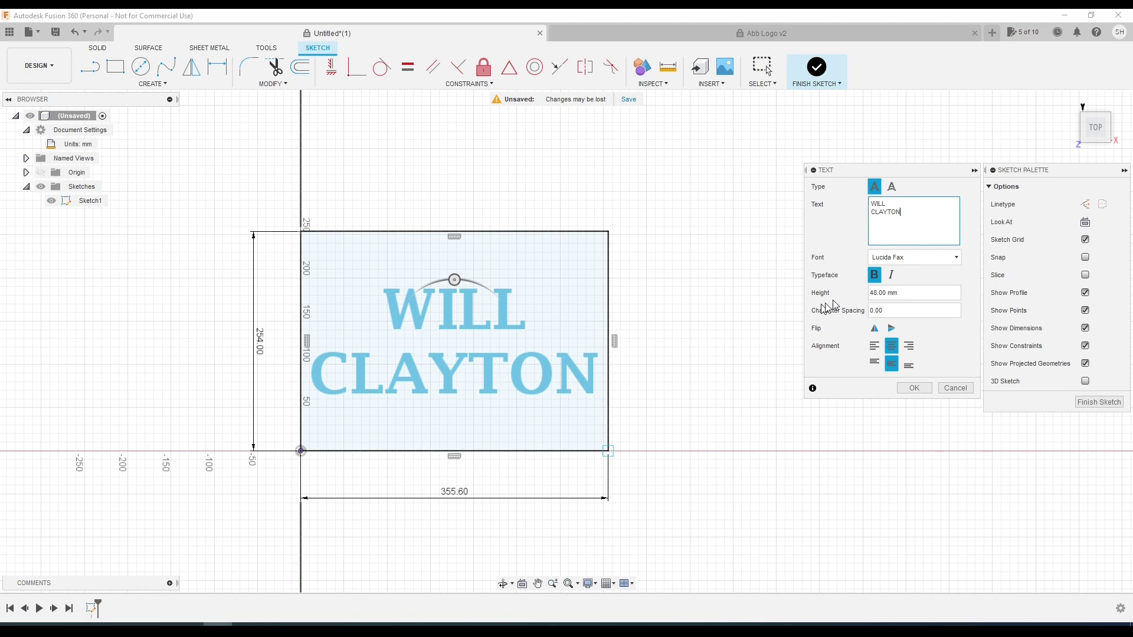
left_click(921, 263)
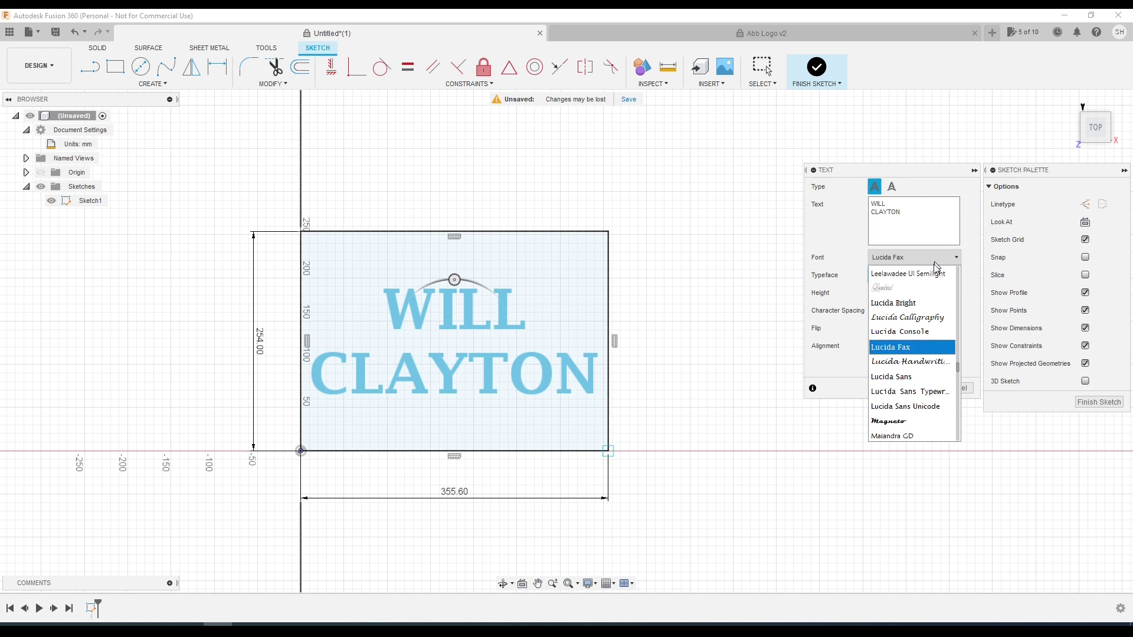
Keep Lucida Fax as the text font after comparing with the engraved sign photo.
left_click(922, 349)
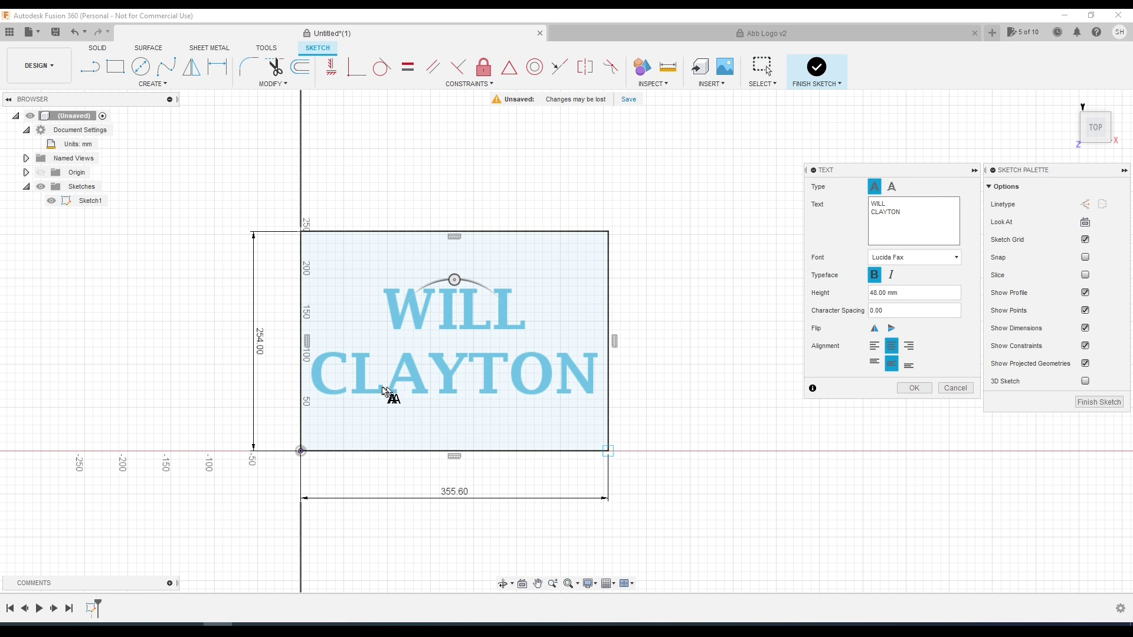
key("alt+Tab")
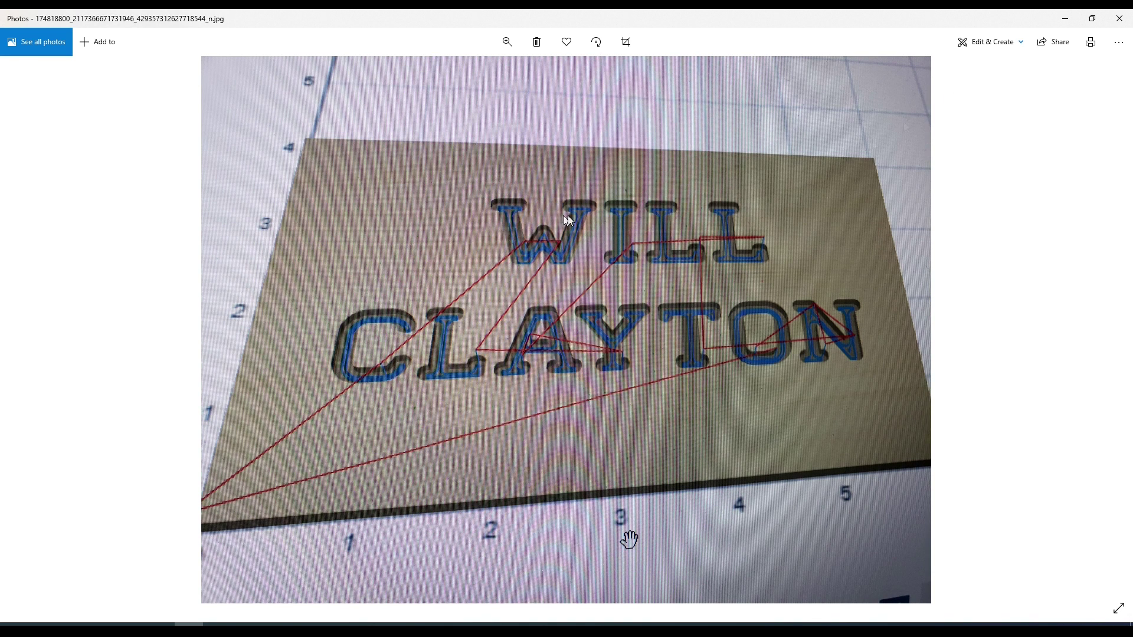
left_click(1065, 18)
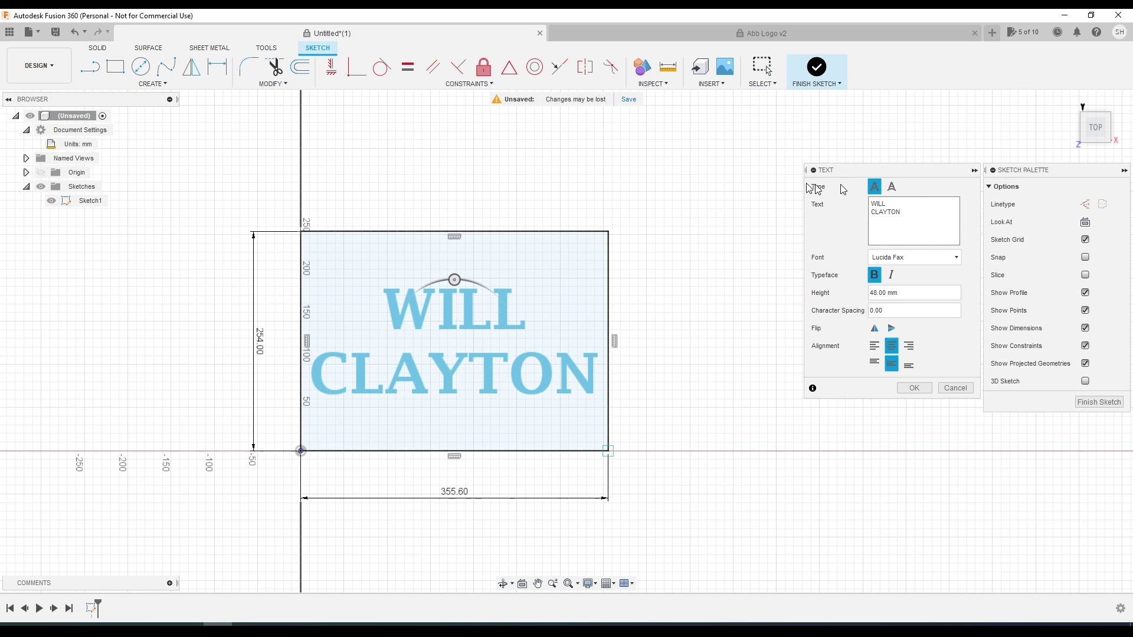
left_click(917, 265)
left_click(930, 265)
left_click(930, 264)
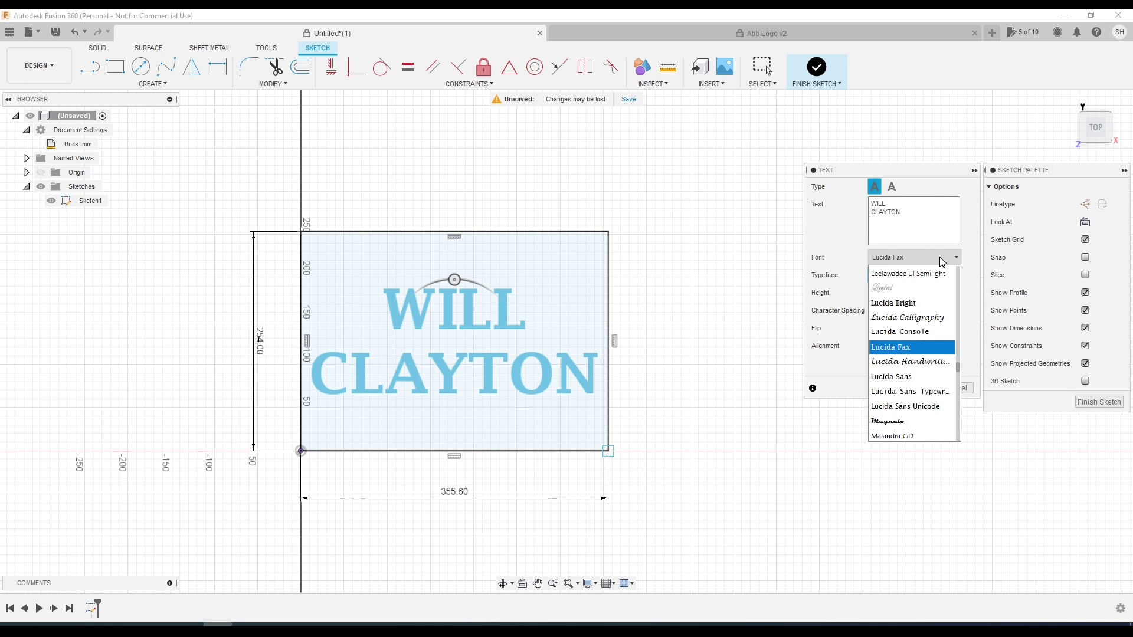
left_click(941, 262)
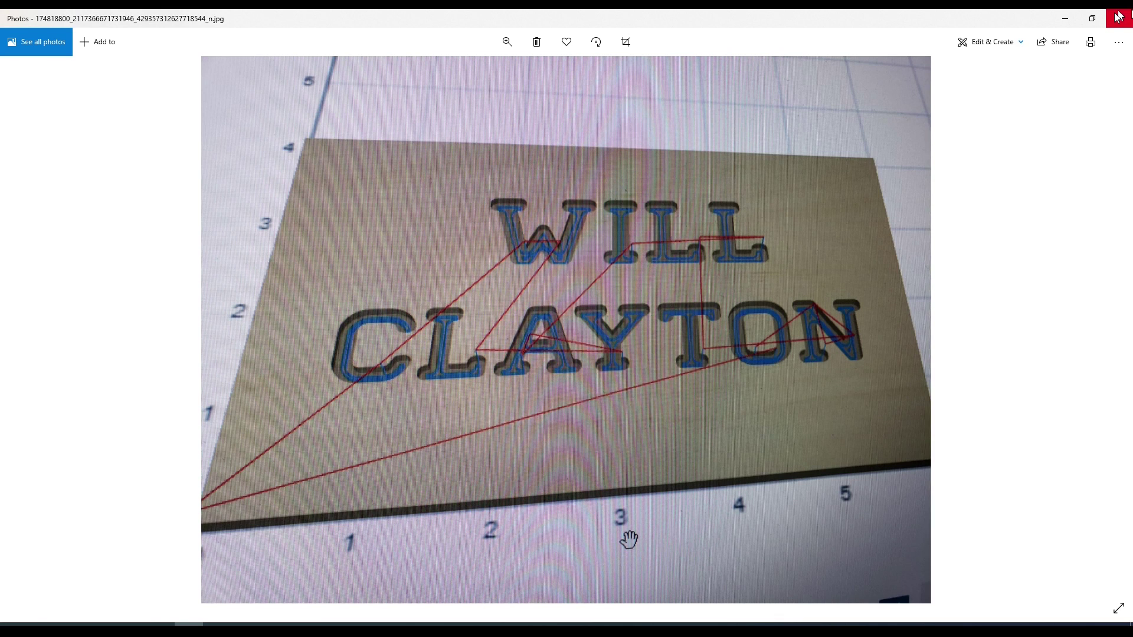
left_click(1118, 17)
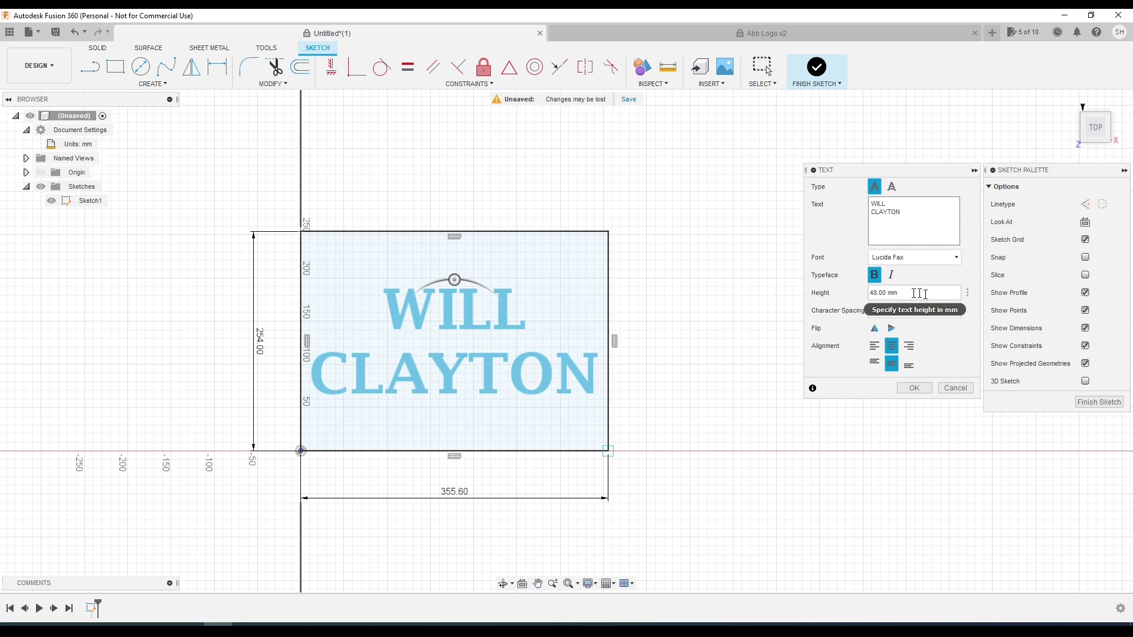
Centre the text horizontally and vertically, then confirm it and finish the sketch.
left_click(893, 291)
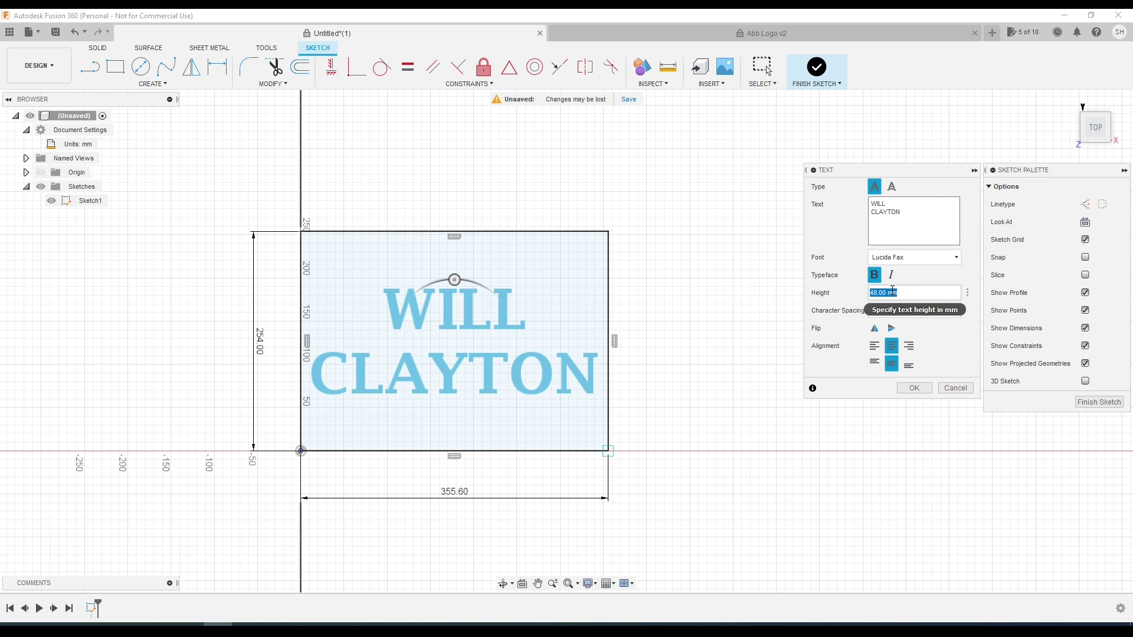
left_click(894, 291)
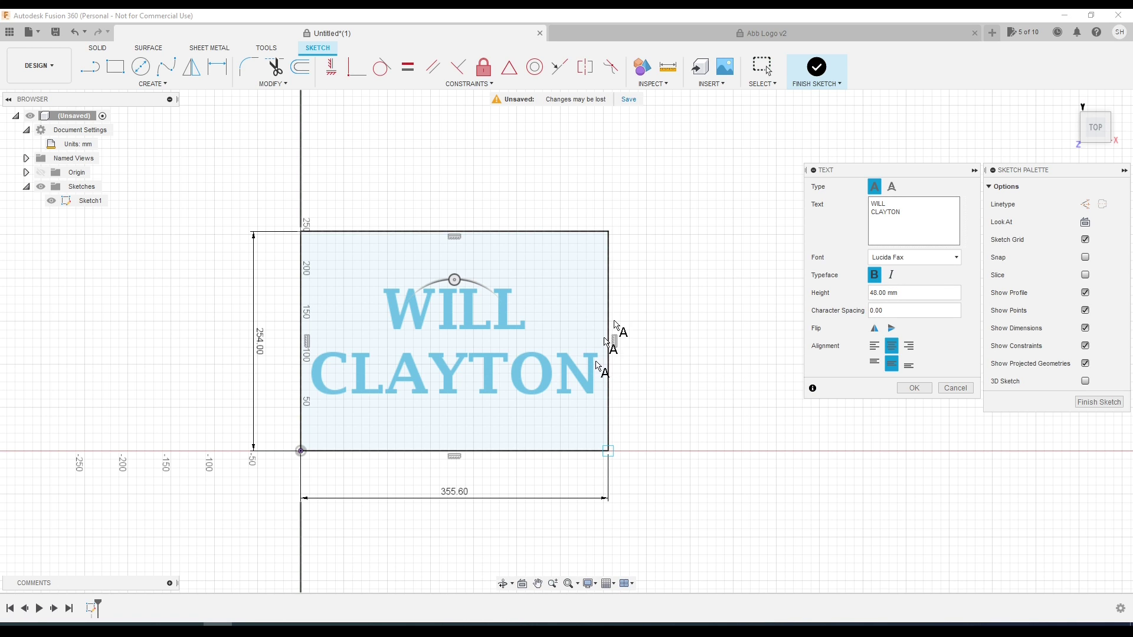
left_click(874, 346)
left_click(909, 365)
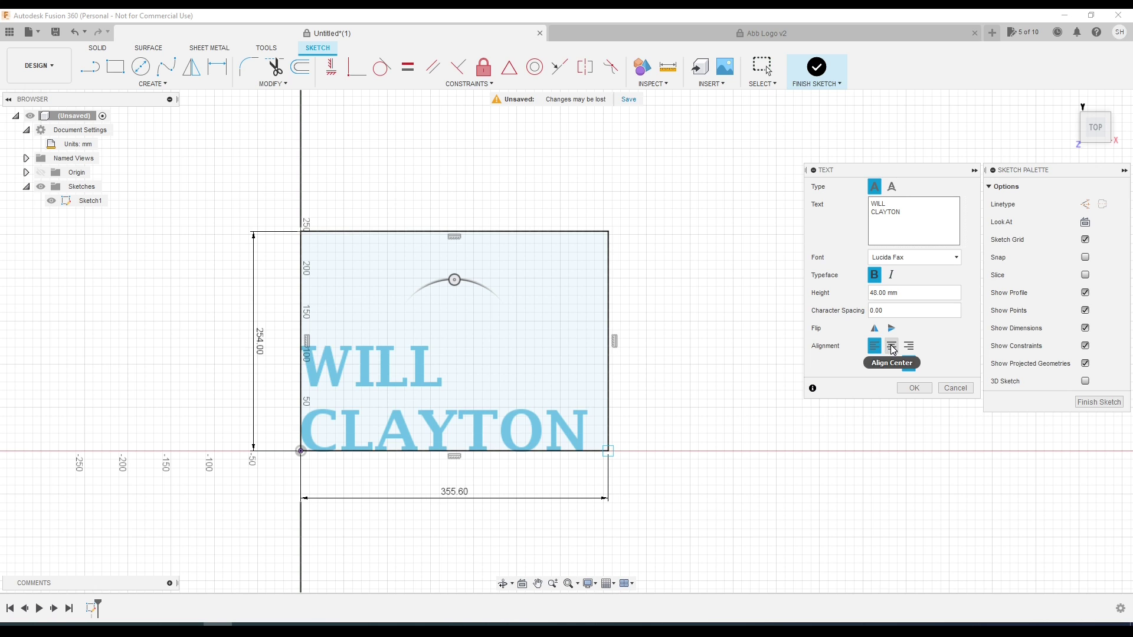
left_click(892, 346)
left_click(892, 364)
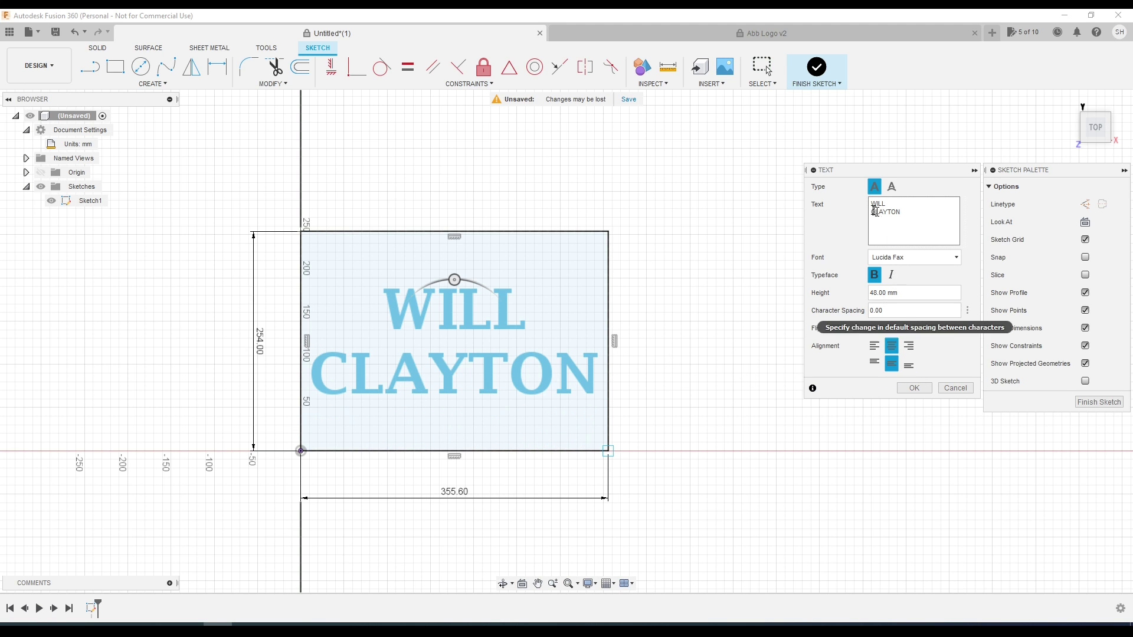
left_click(914, 387)
mouse_move(387, 470)
middle_mouse_down()
mouse_move(425, 390)
mouse_move(391, 449)
mouse_move(402, 416)
middle_mouse_up()
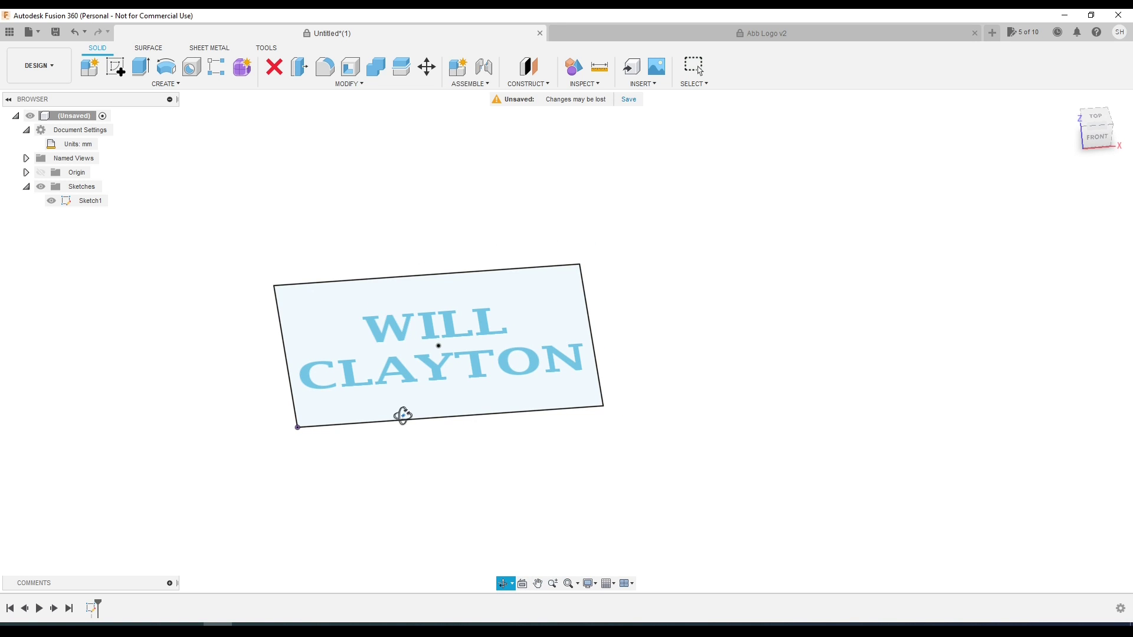
mouse_move(403, 416)
middle_mouse_down("shift")
mouse_move(415, 419)
mouse_move(299, 418)
middle_mouse_up("shift")
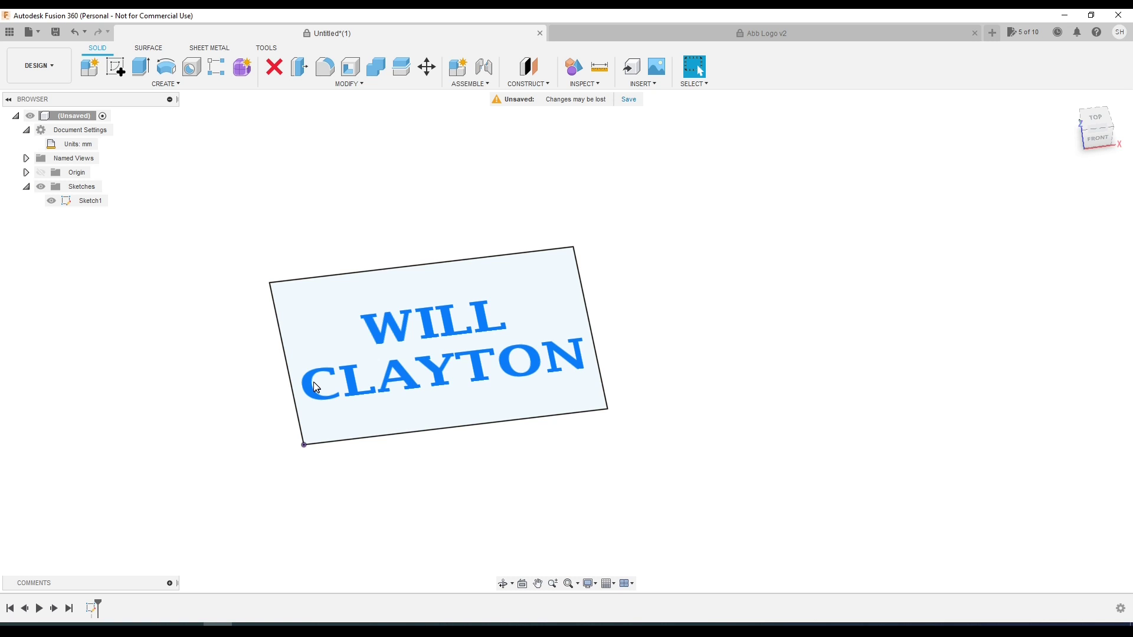
scroll(314, 383, "up", 5)
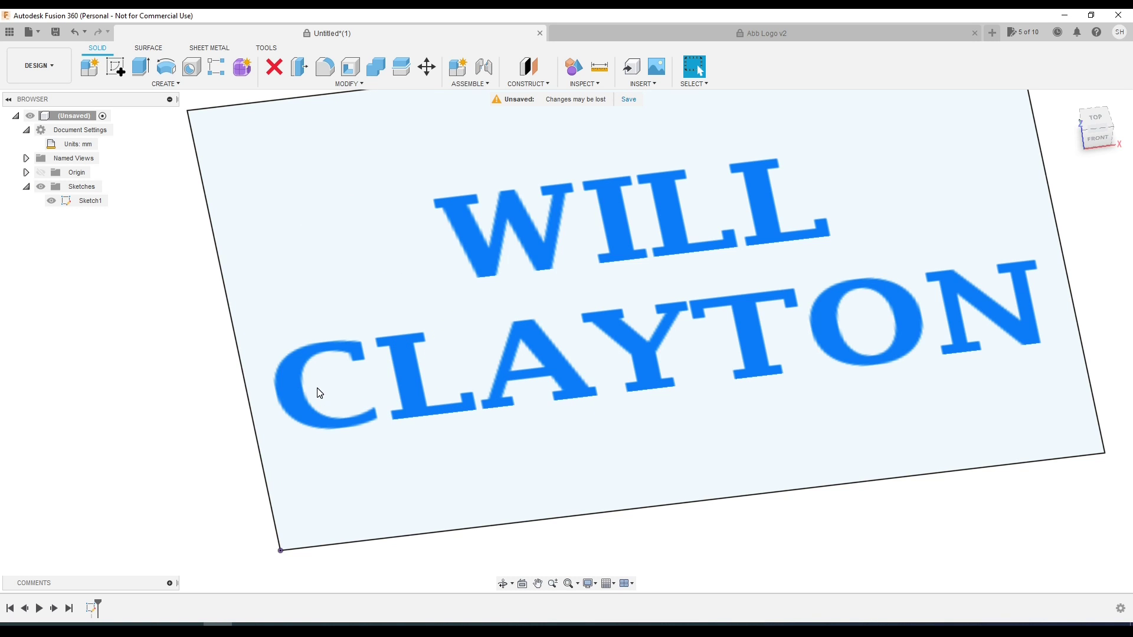
scroll(165, 450, "down", 3)
scroll(338, 404, "up", 2)
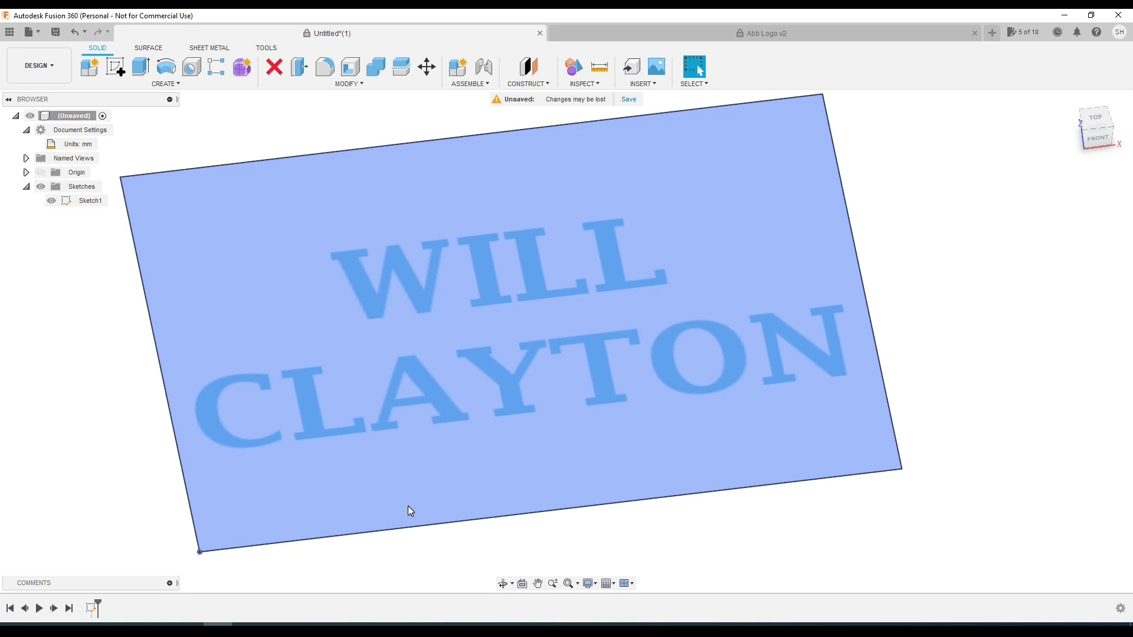
scroll(541, 419, "down", 3)
scroll(523, 458, "up", 2)
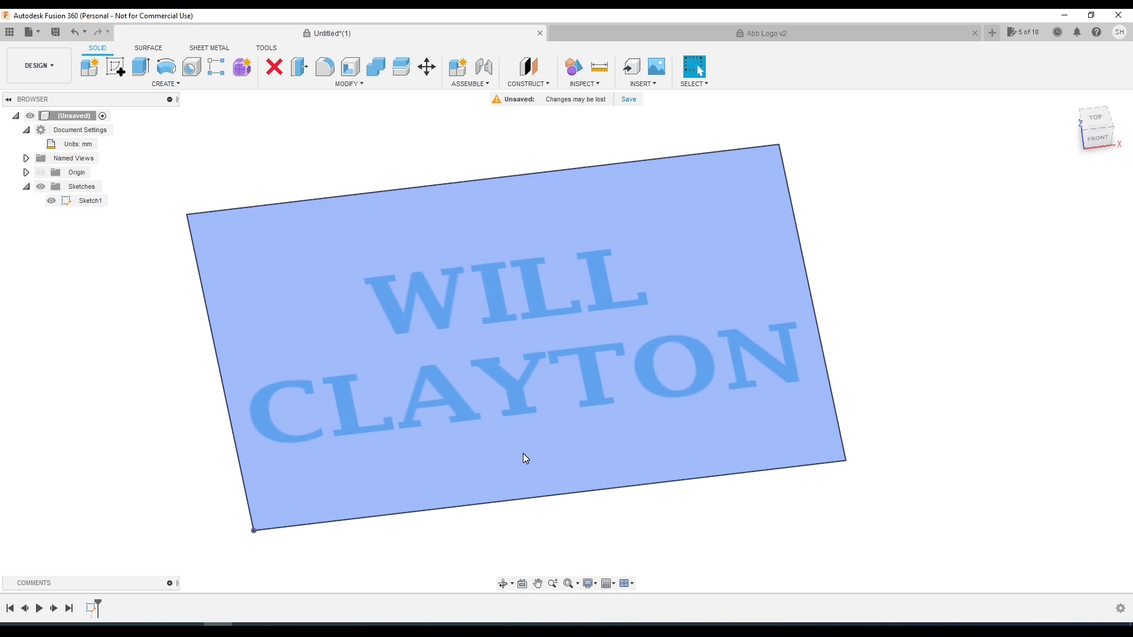
left_click(523, 458)
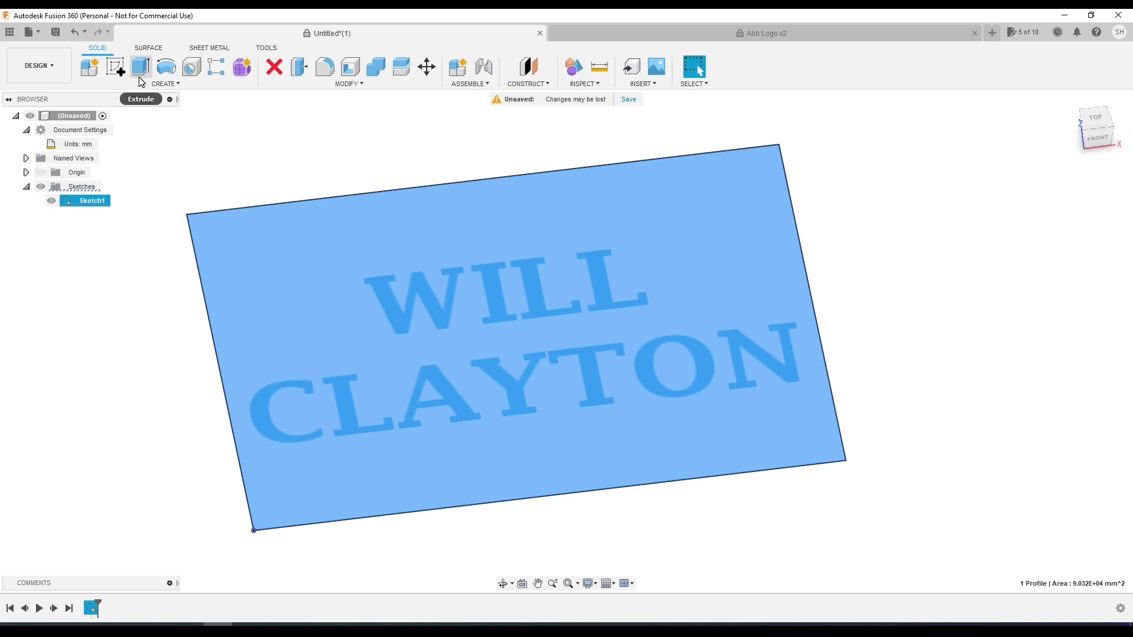
left_click(147, 86)
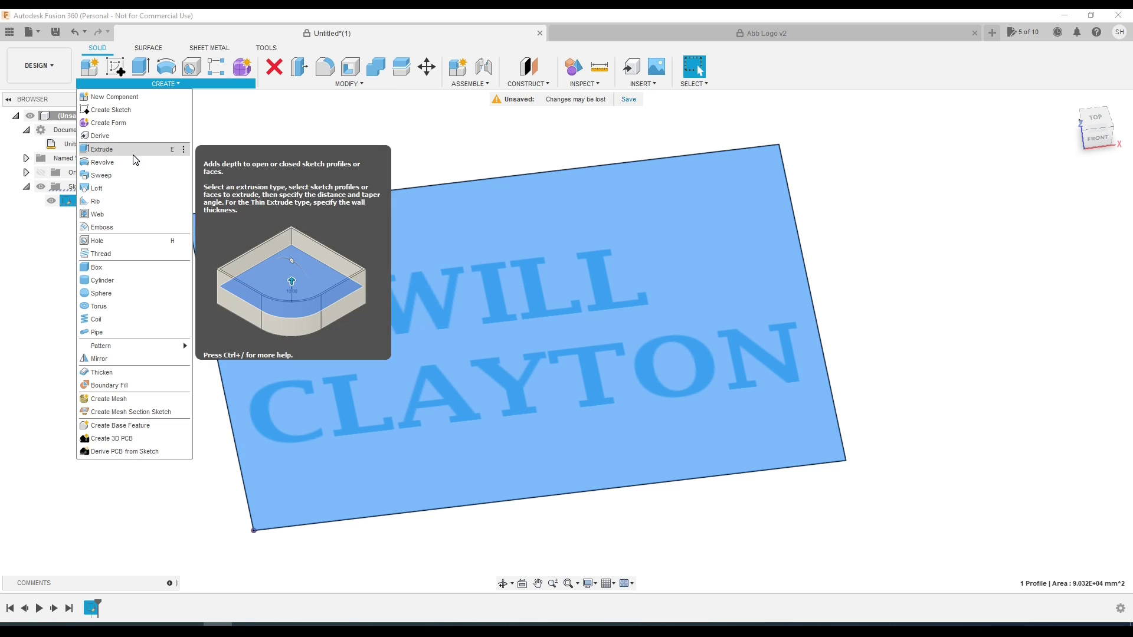
Extrude the rectangle profile -.75*25.4 mm downward as a new solid plate.
left_click(170, 156)
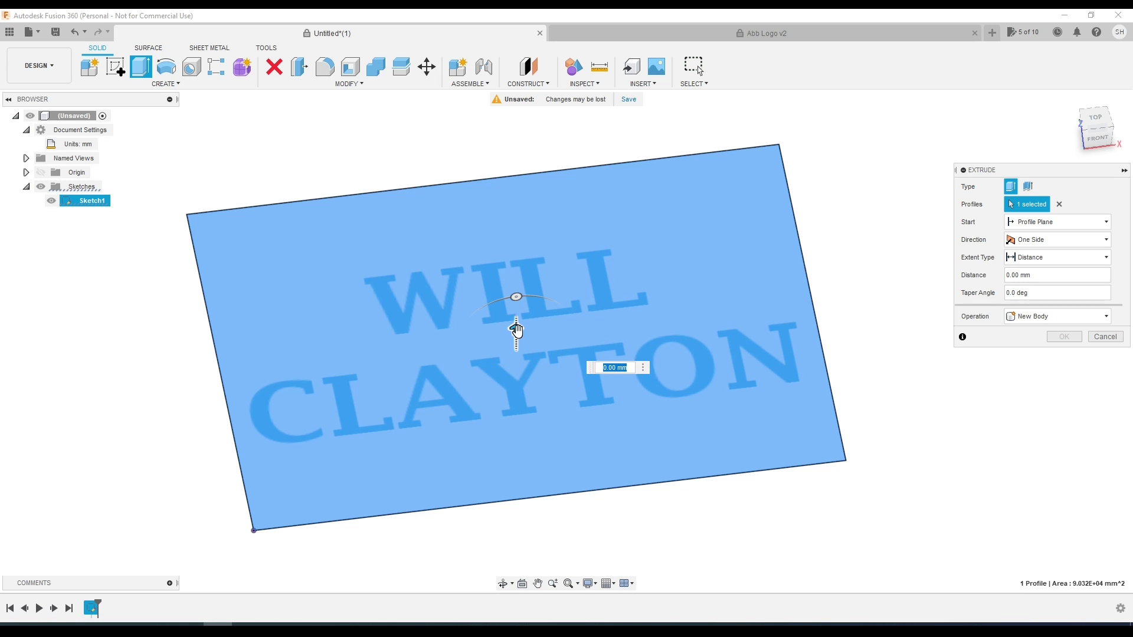
left_click_drag(516, 329, 516, 307)
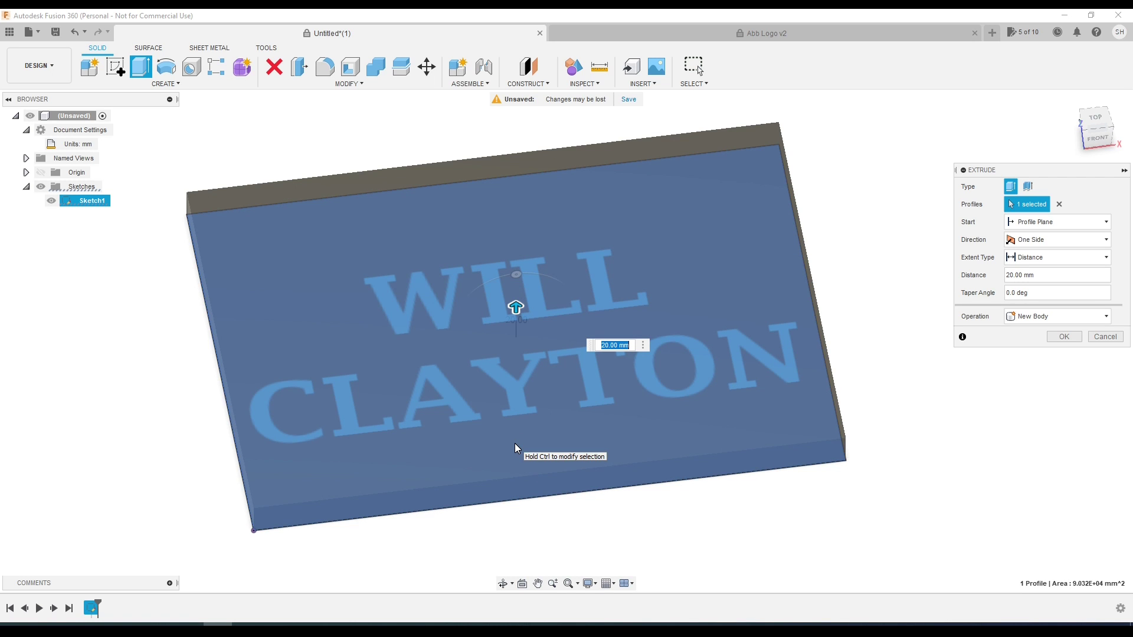
middle_click_drag(515, 443, 504, 423, "shift")
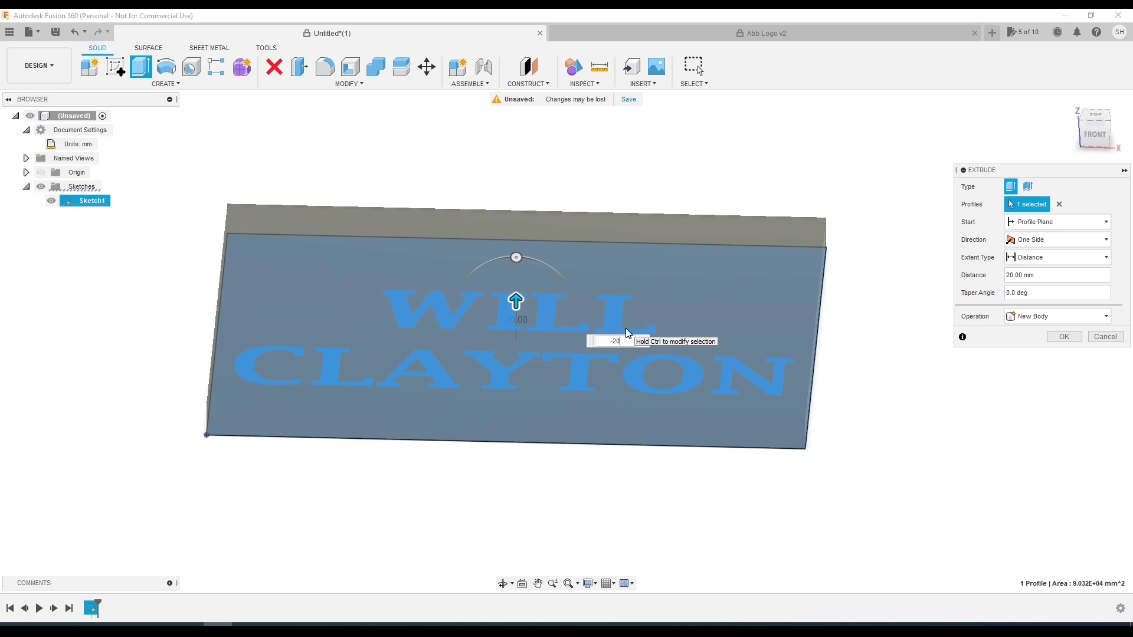
type("-20")
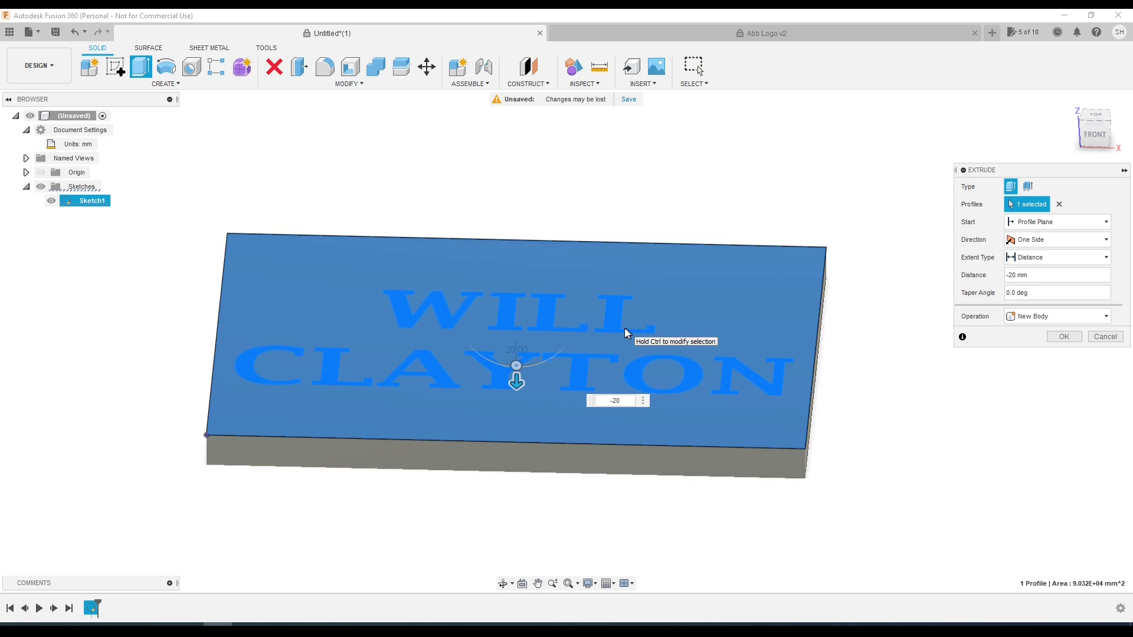
left_click(623, 401)
key("BackSpace")
type("-.75*25.4")
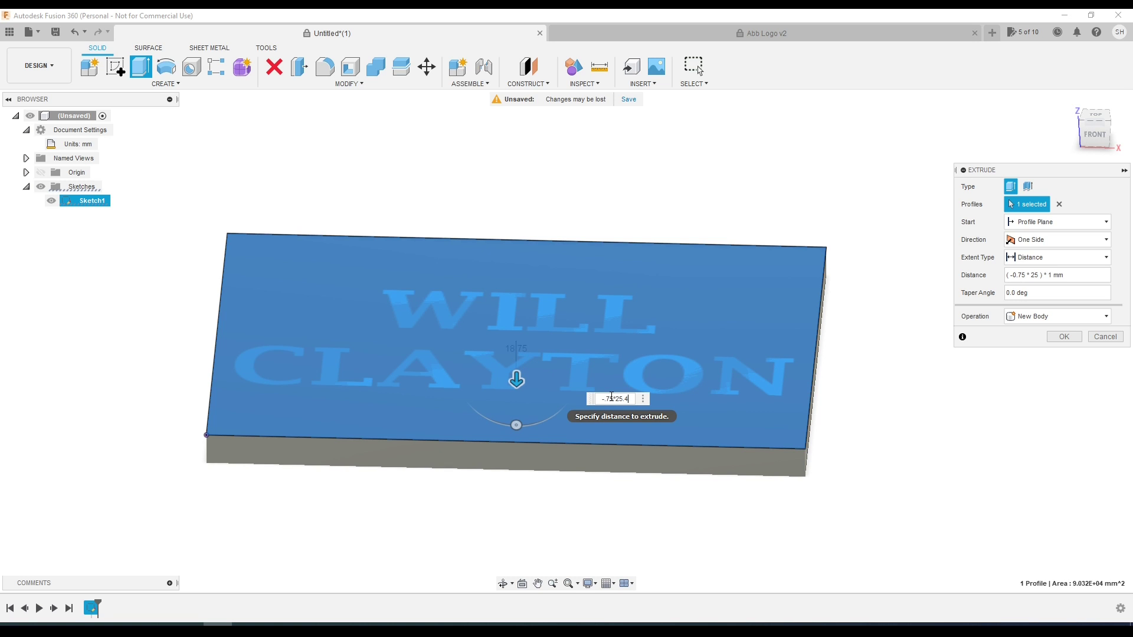
key("Return")
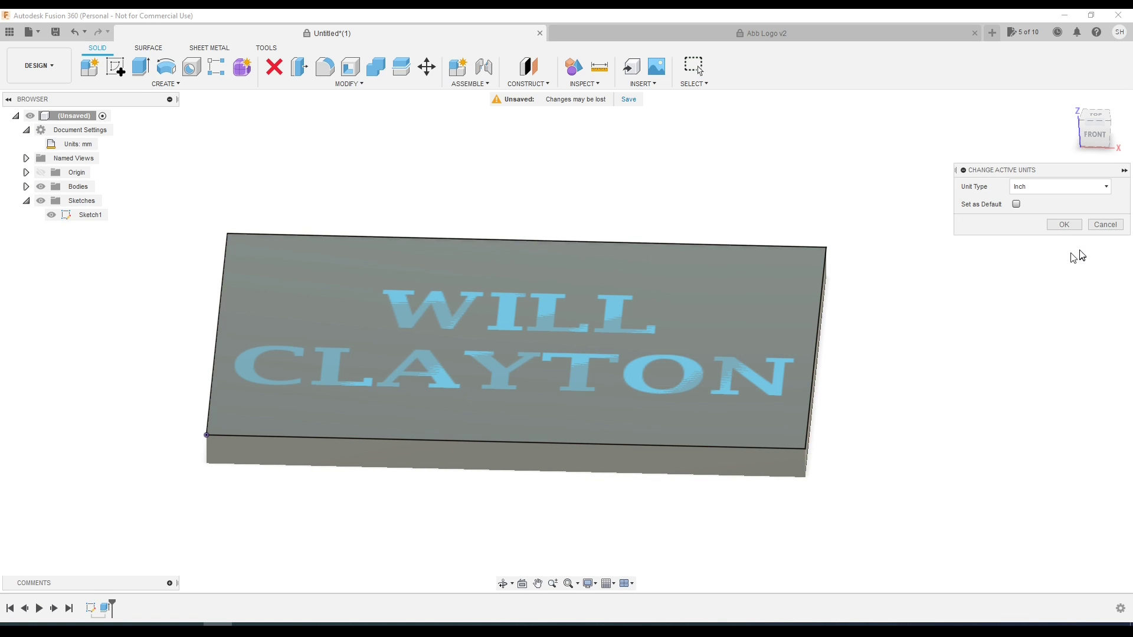
Change the document Unit Type from mm to Inch.
left_click(1064, 225)
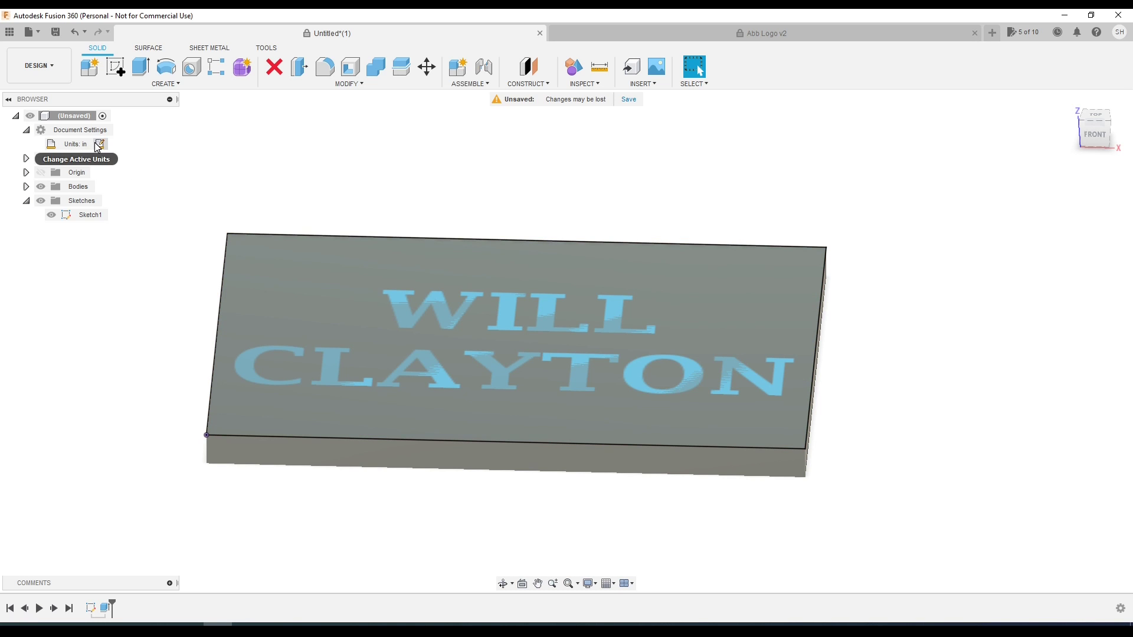
left_click(99, 144)
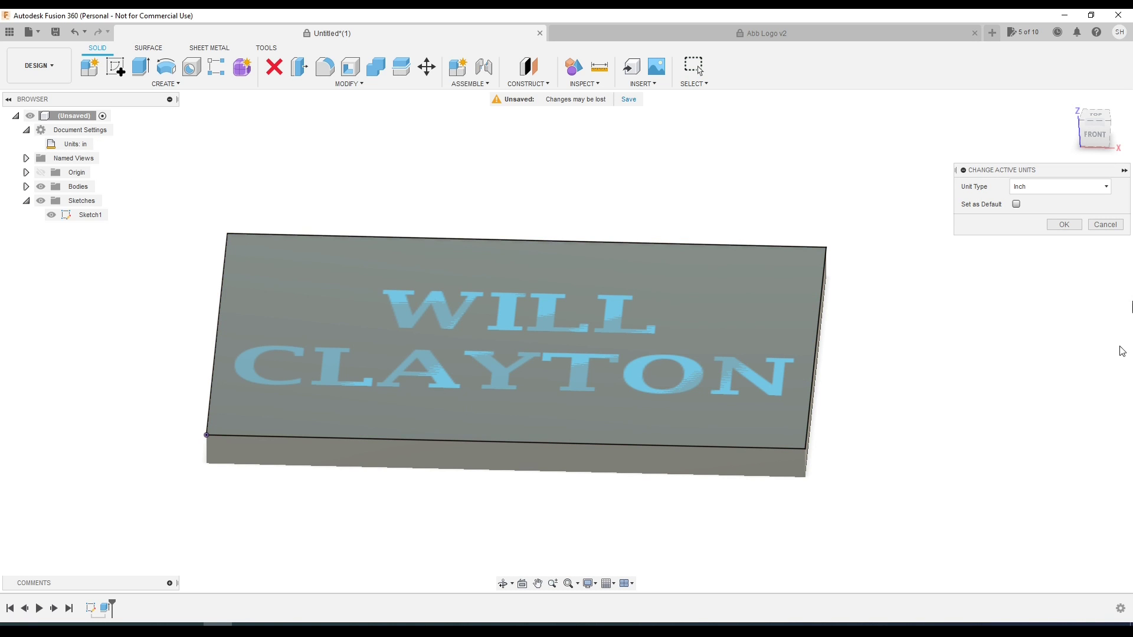
left_click(1064, 224)
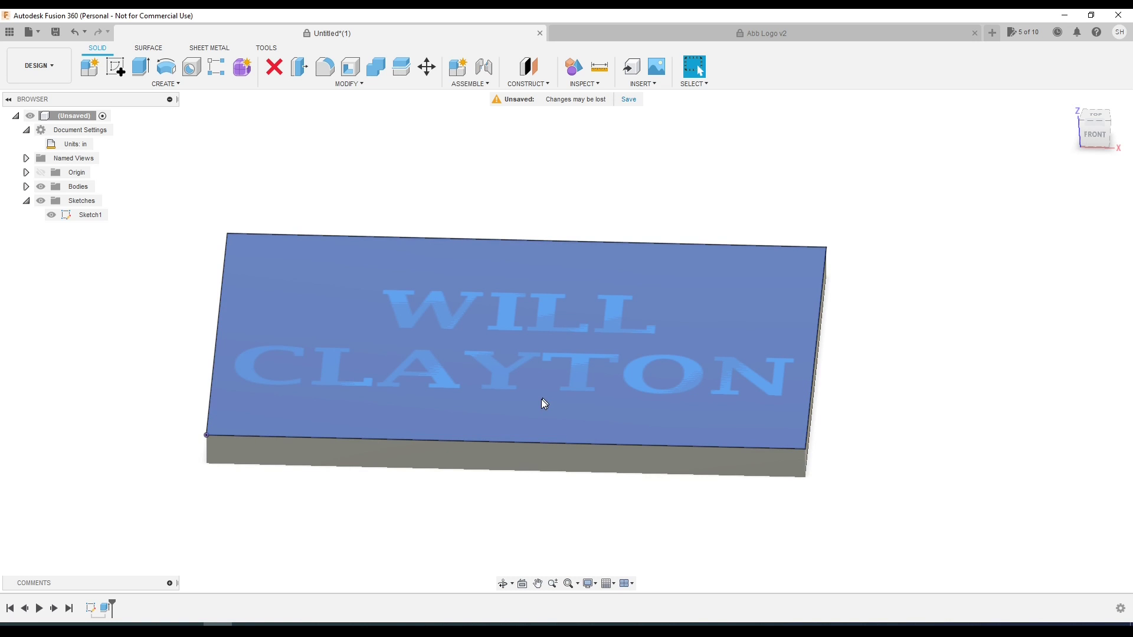
middle_click_drag(543, 404, 574, 370)
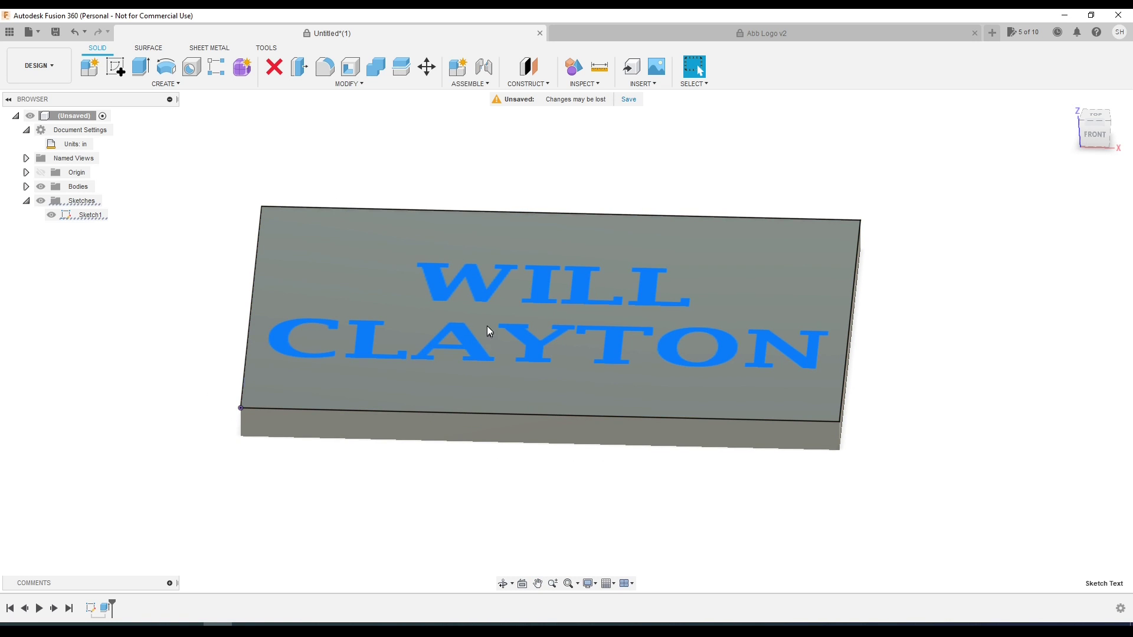
left_click(147, 75)
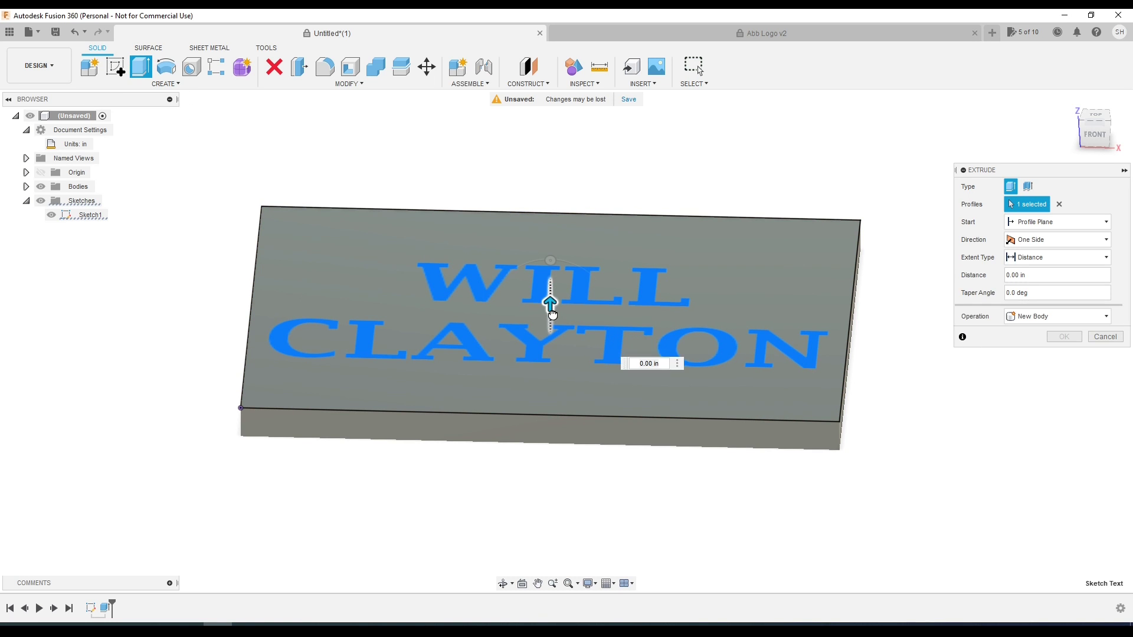
left_click_drag(551, 327, 503, 407)
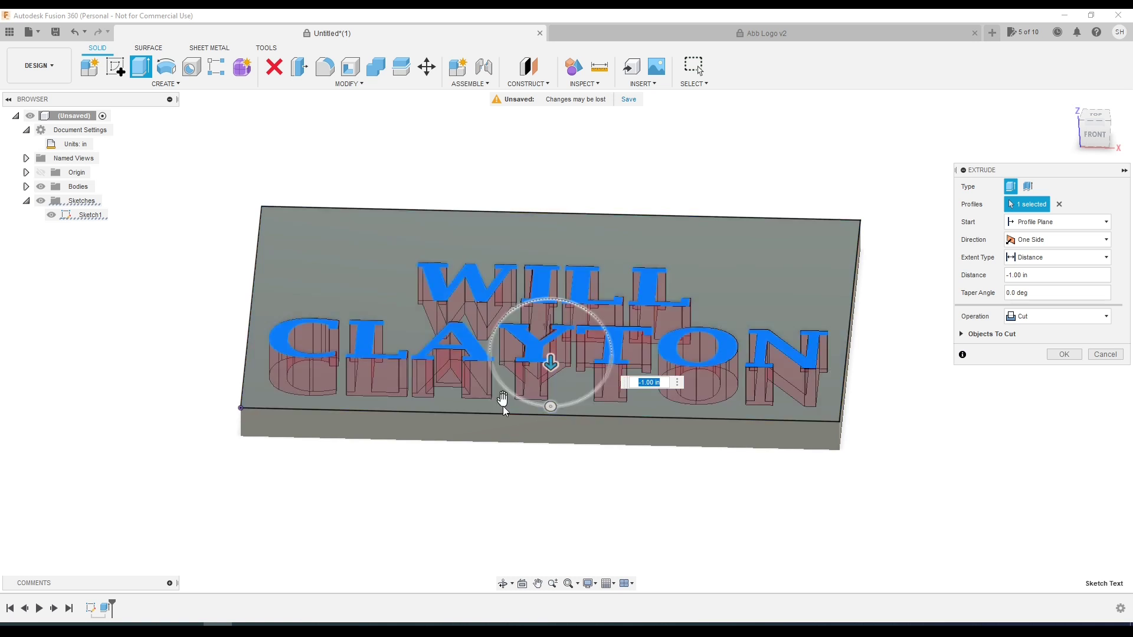
middle_click_drag(513, 463, 544, 415, "shift")
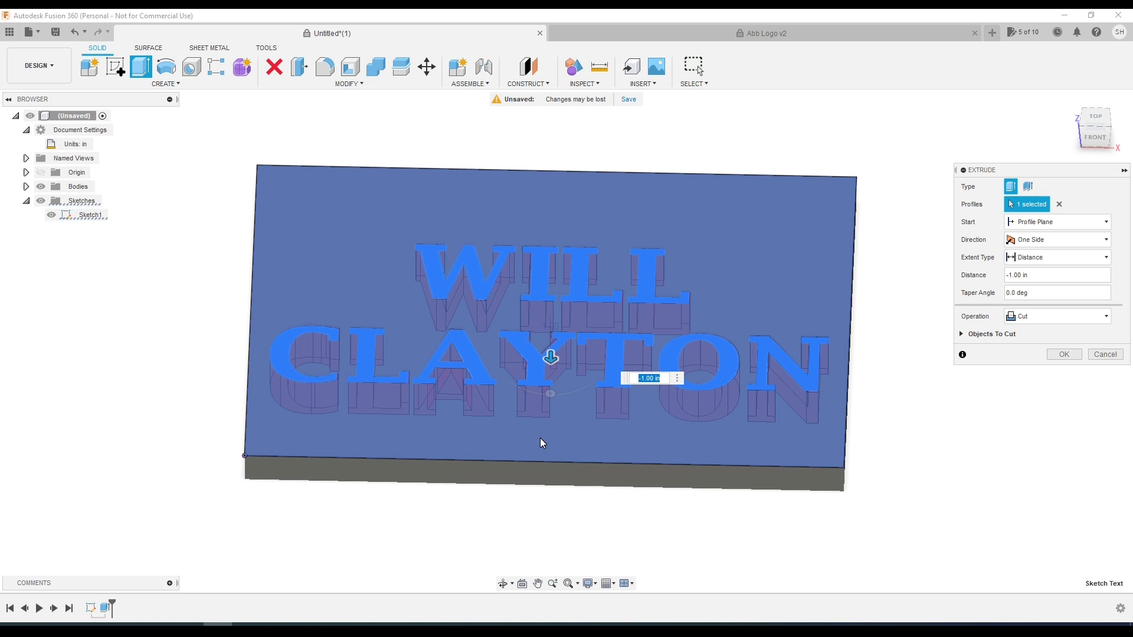
middle_click_drag(541, 439, 543, 390, "shift")
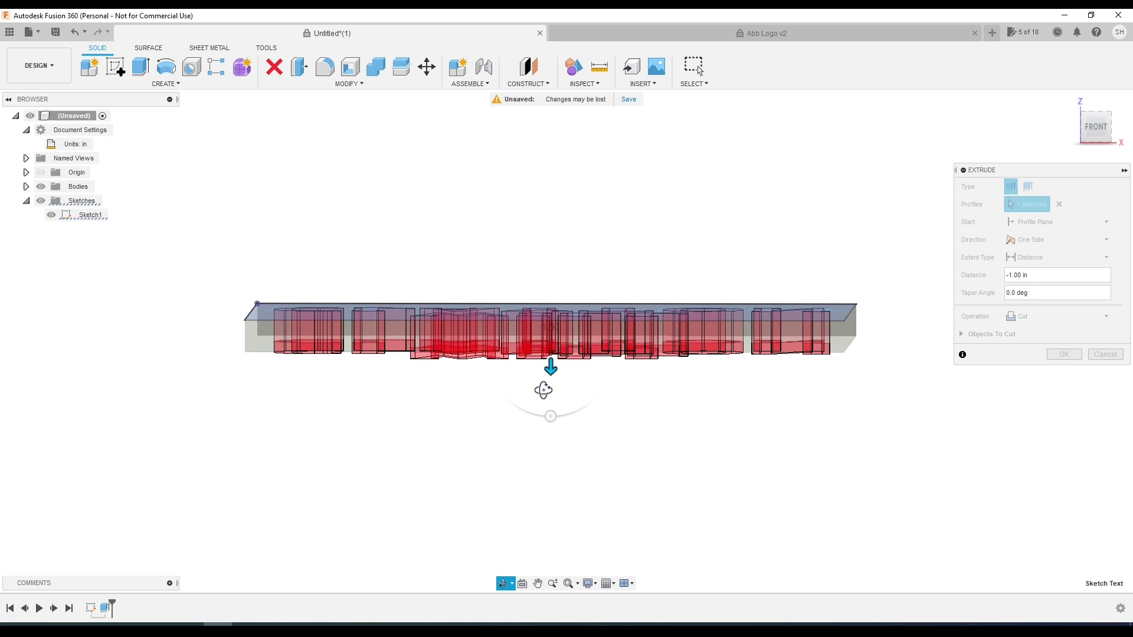
middle_click_drag(543, 390, 544, 386, "shift")
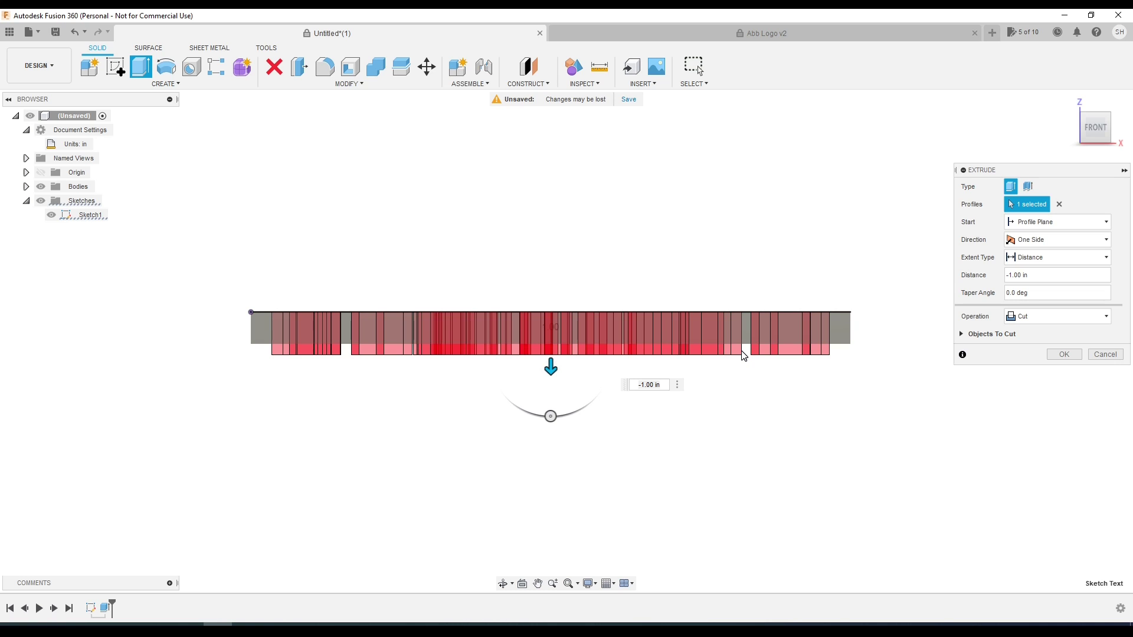
left_click(1038, 317)
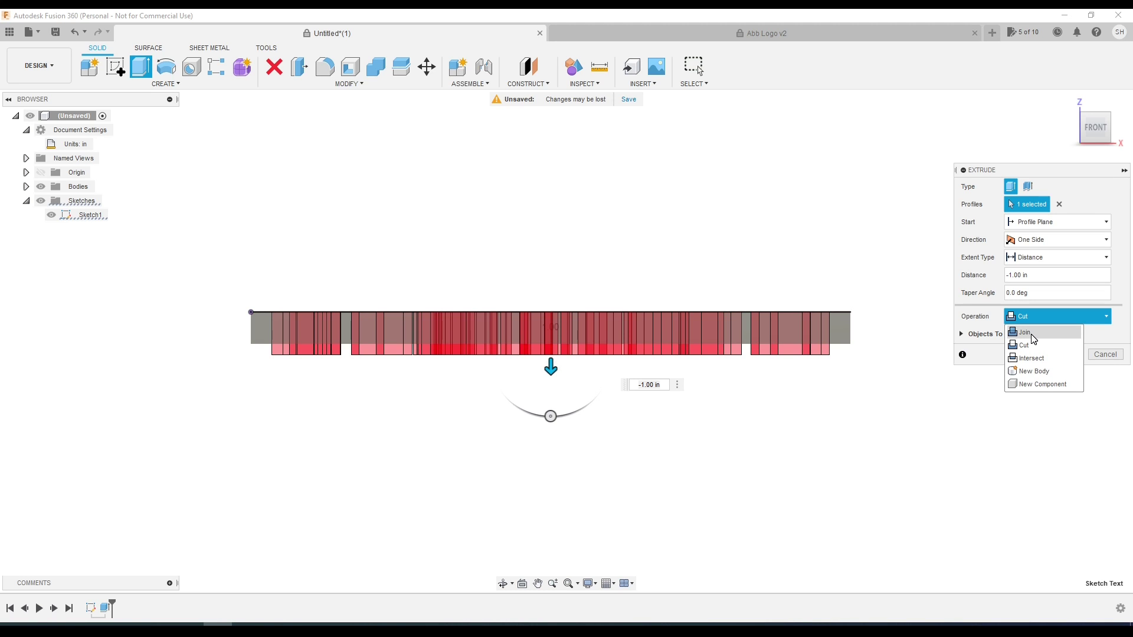
left_click(1031, 358)
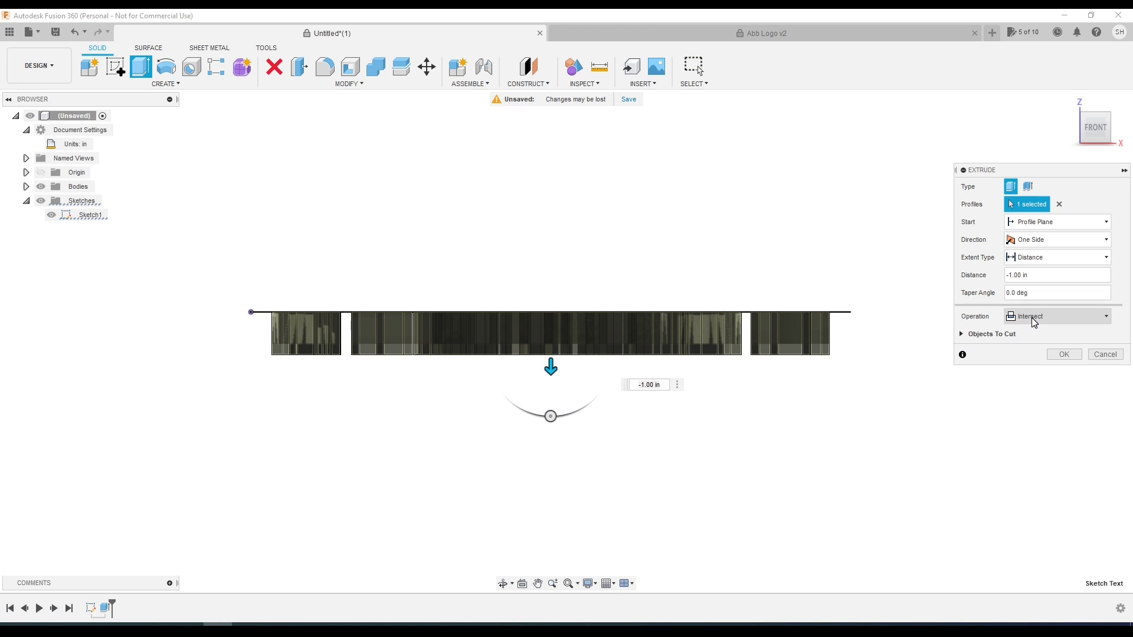
left_click(1034, 322)
left_click(1028, 342)
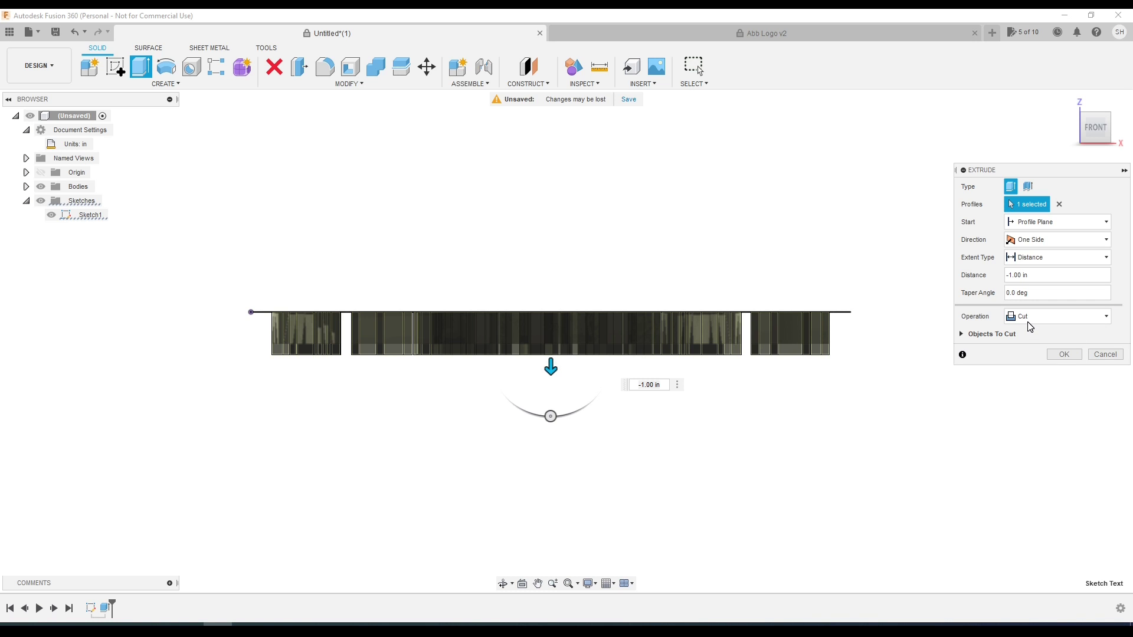
left_click(1030, 318)
left_click(1026, 329)
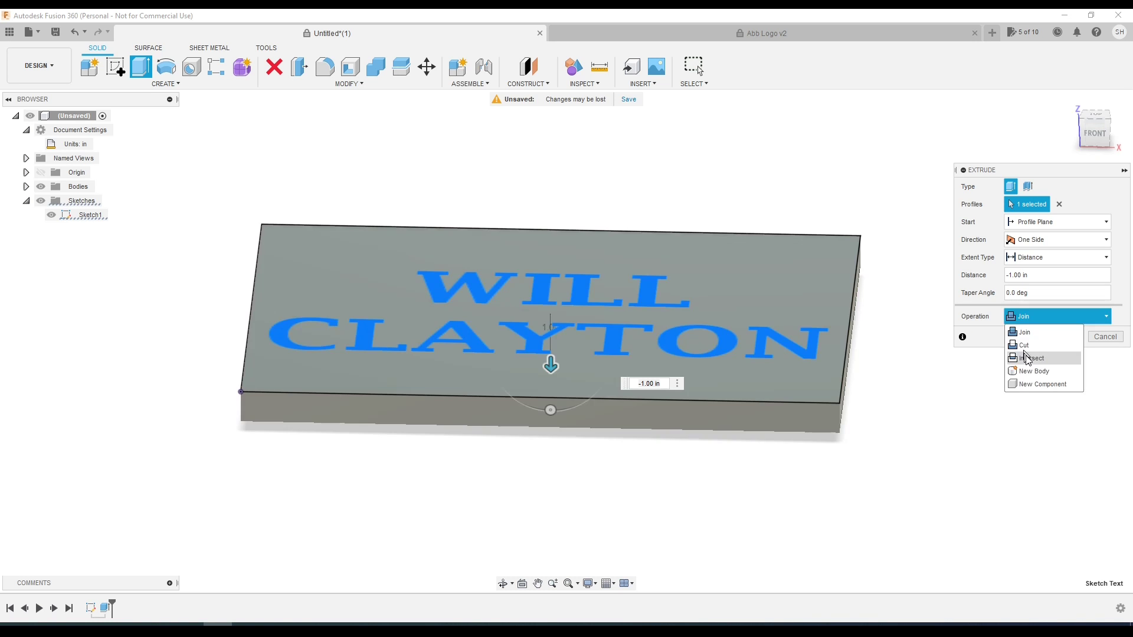
left_click(1029, 342)
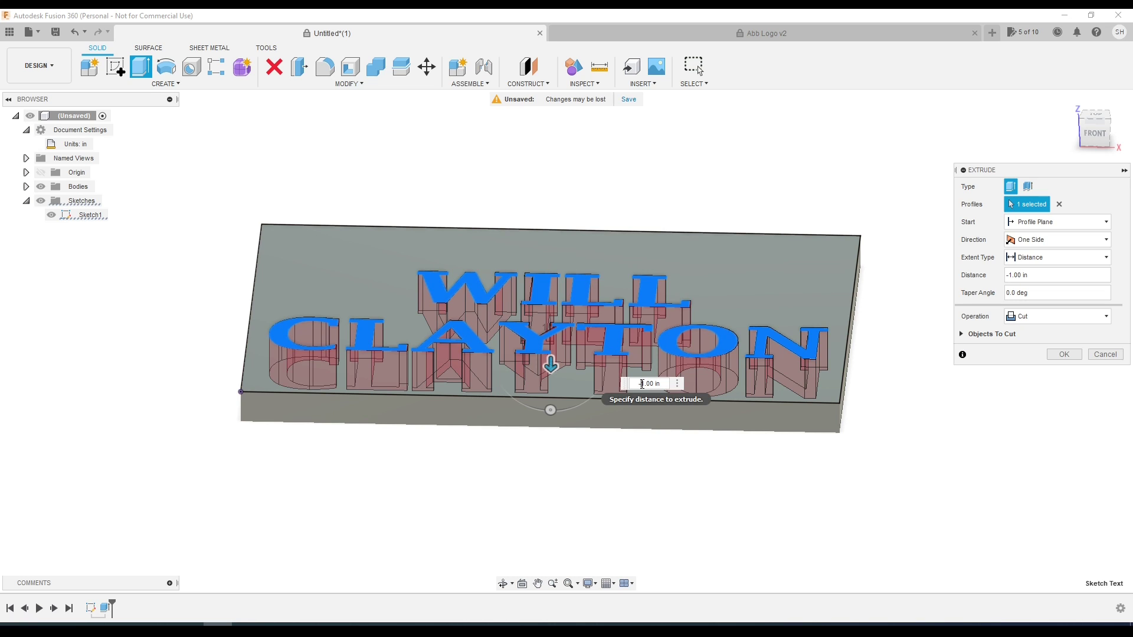
Set the extrude distance to -0.25 in and apply the letter cut.
type("-25")
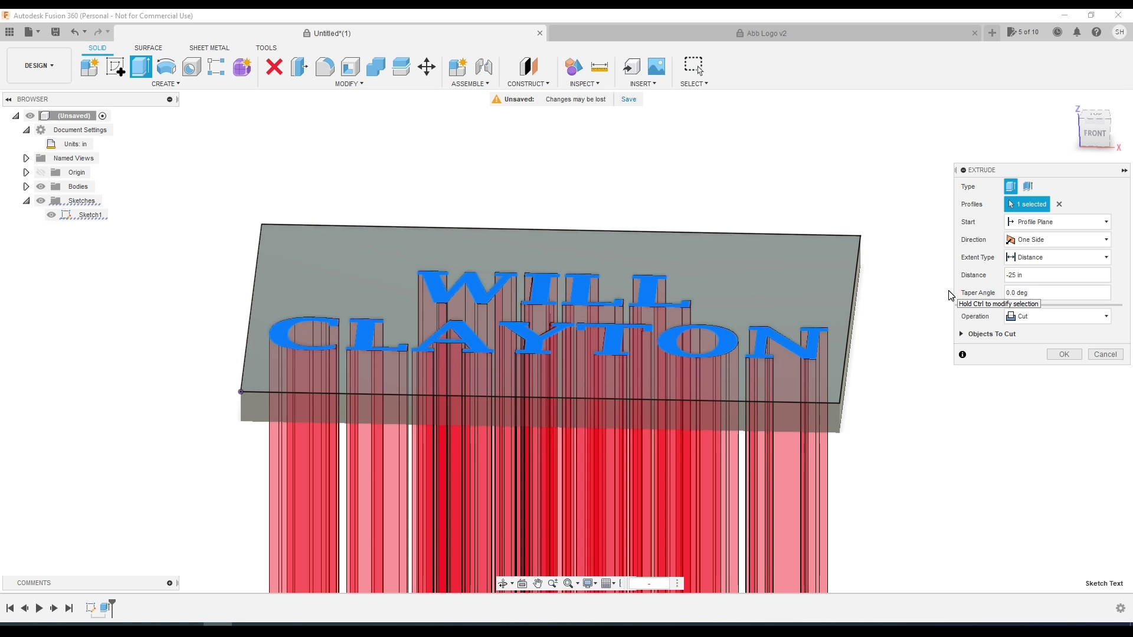
scroll(539, 353, "up", 2)
scroll(555, 340, "down", 4)
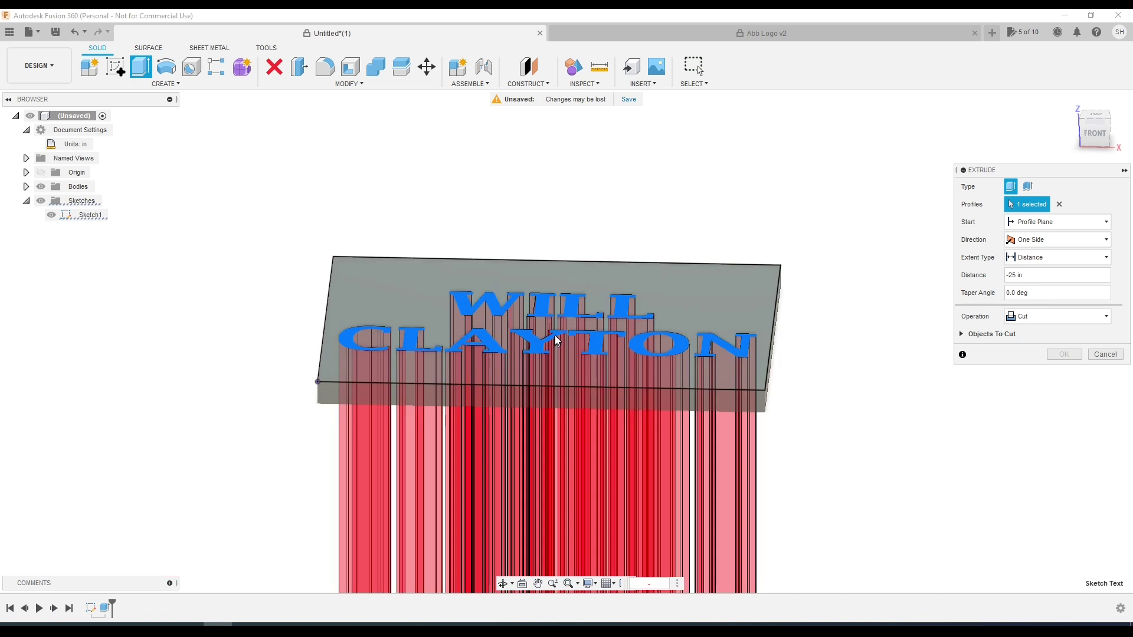
scroll(560, 334, "down", 5)
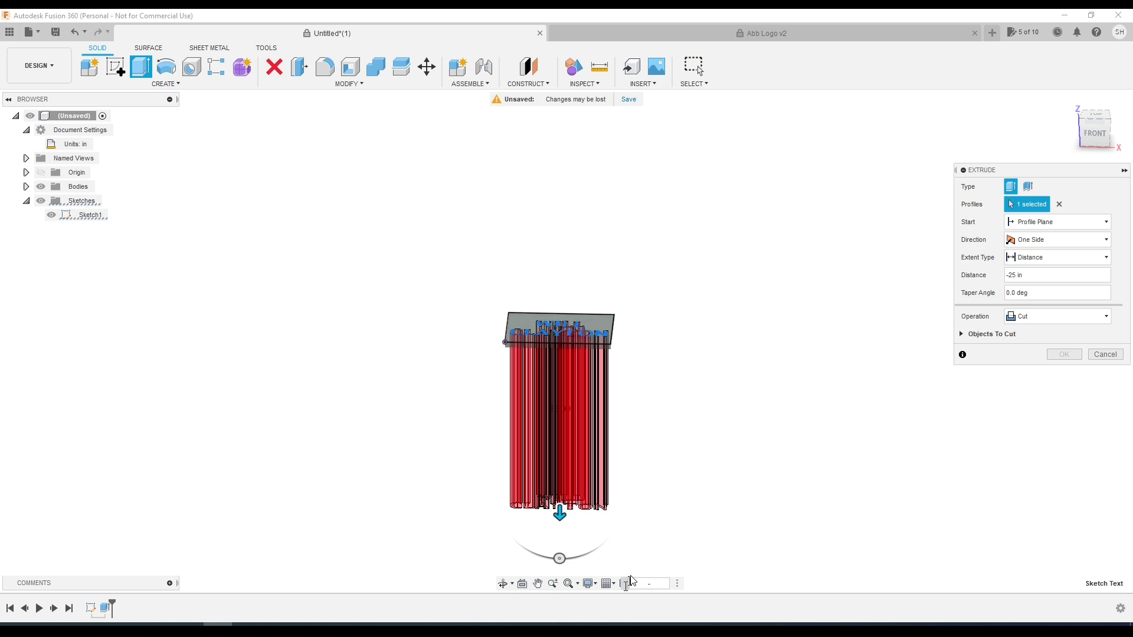
type(".25")
key("Return")
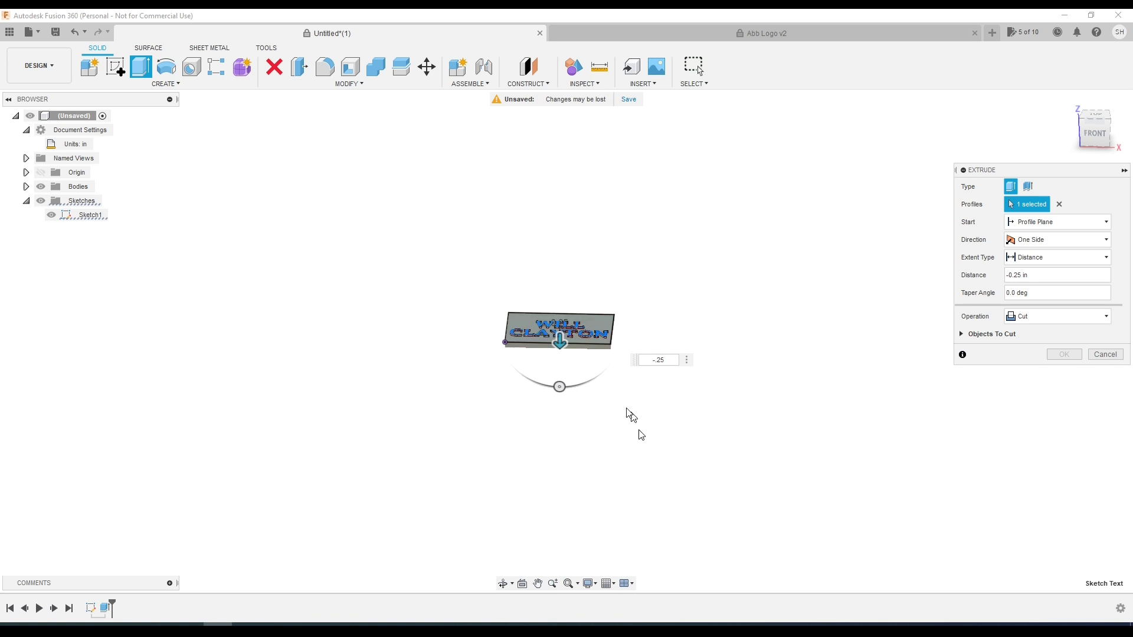
scroll(582, 318, "up", 4)
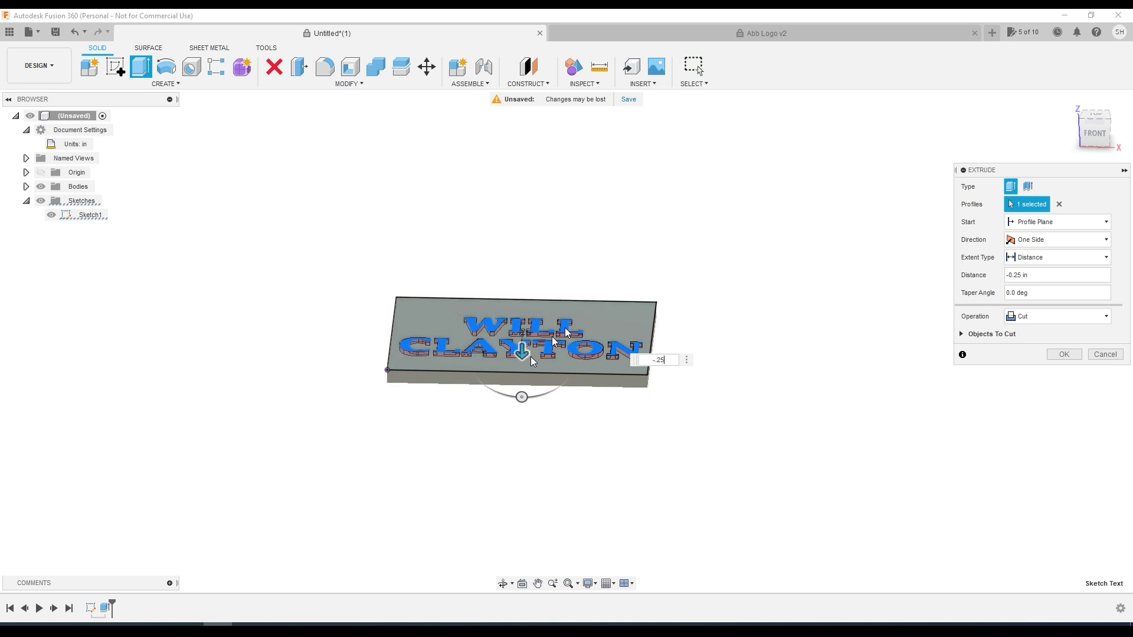
scroll(528, 358, "up", 5)
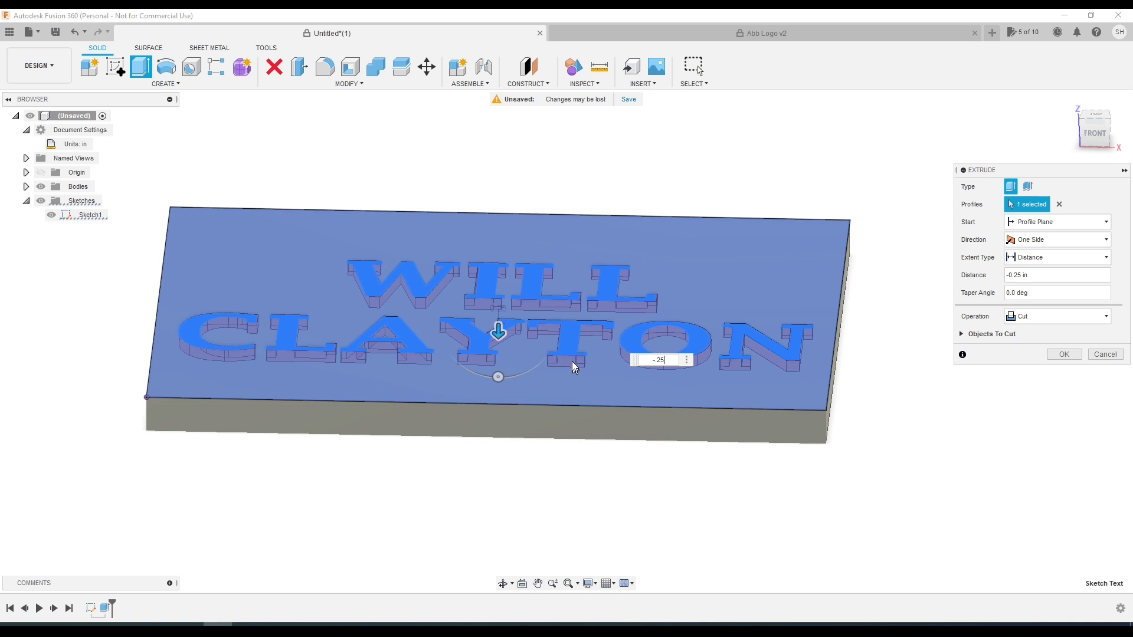
left_click(1064, 354)
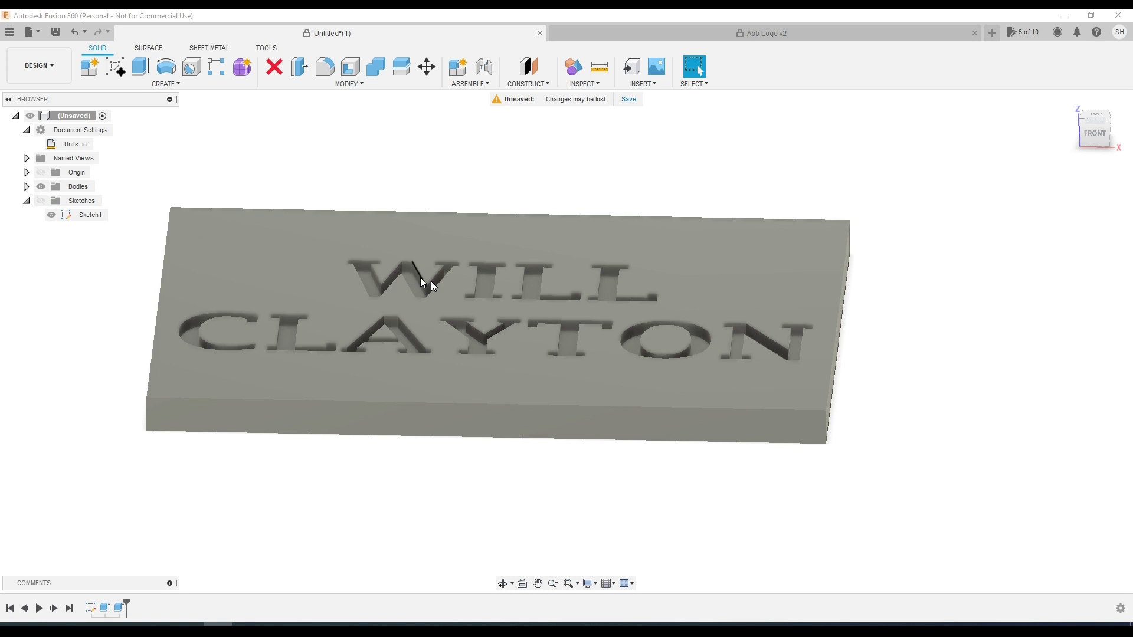
Zoom and orbit to inspect the engraved plate, then bring up the reference photo in Photos.
scroll(415, 283, "up", 5)
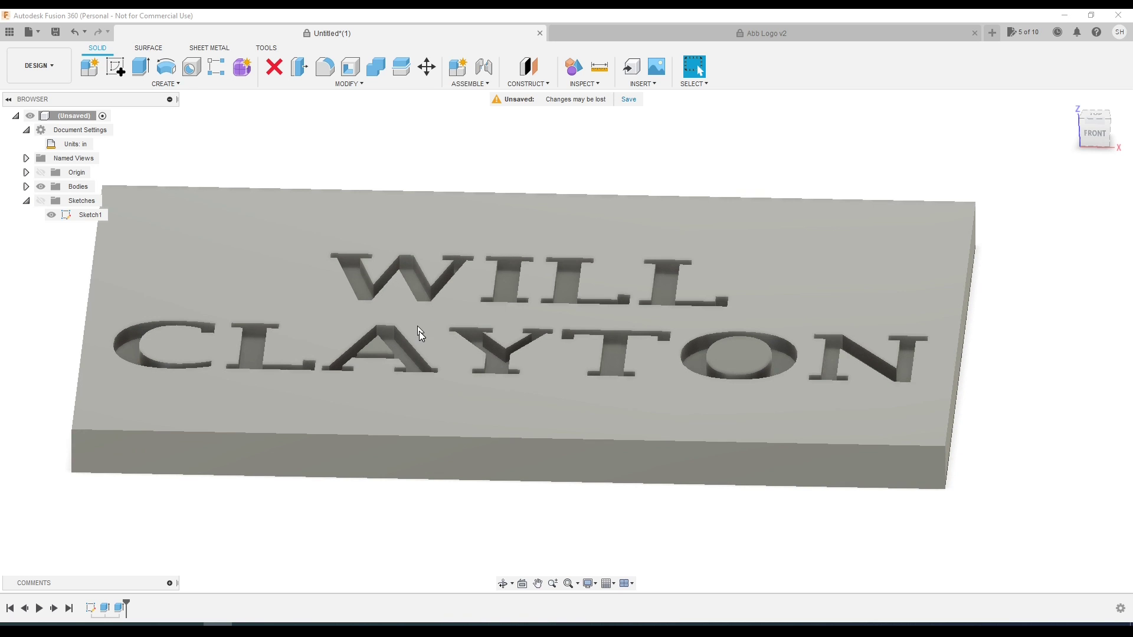
middle_click_drag(419, 331, 500, 264)
middle_click_drag(473, 372, 639, 457, "shift")
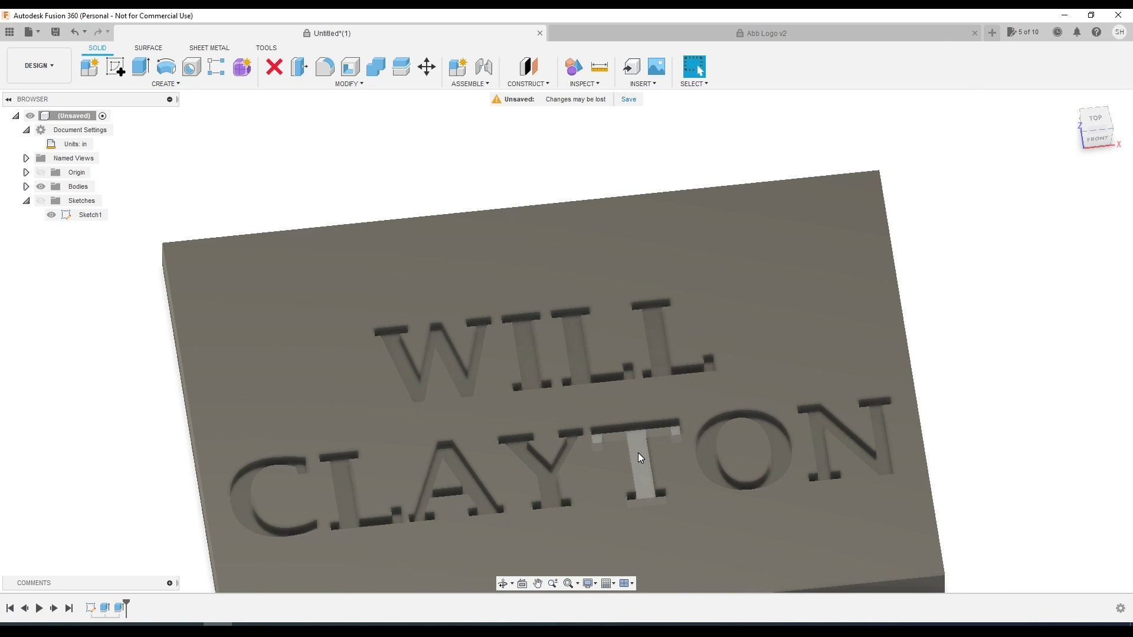
scroll(638, 452, "down", 3)
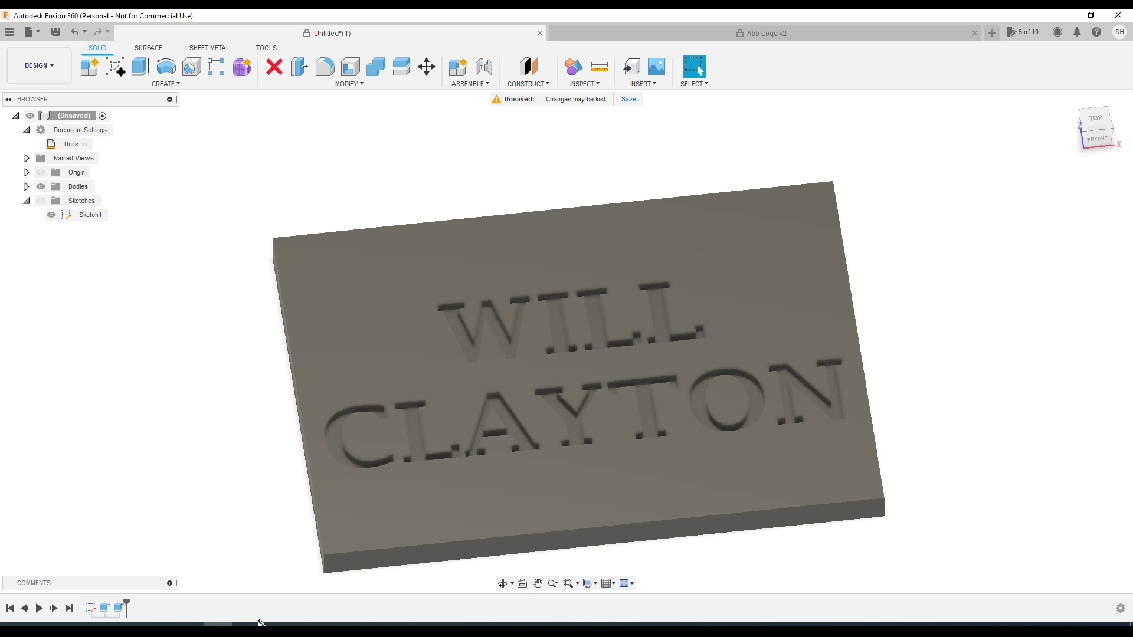
left_click(189, 624)
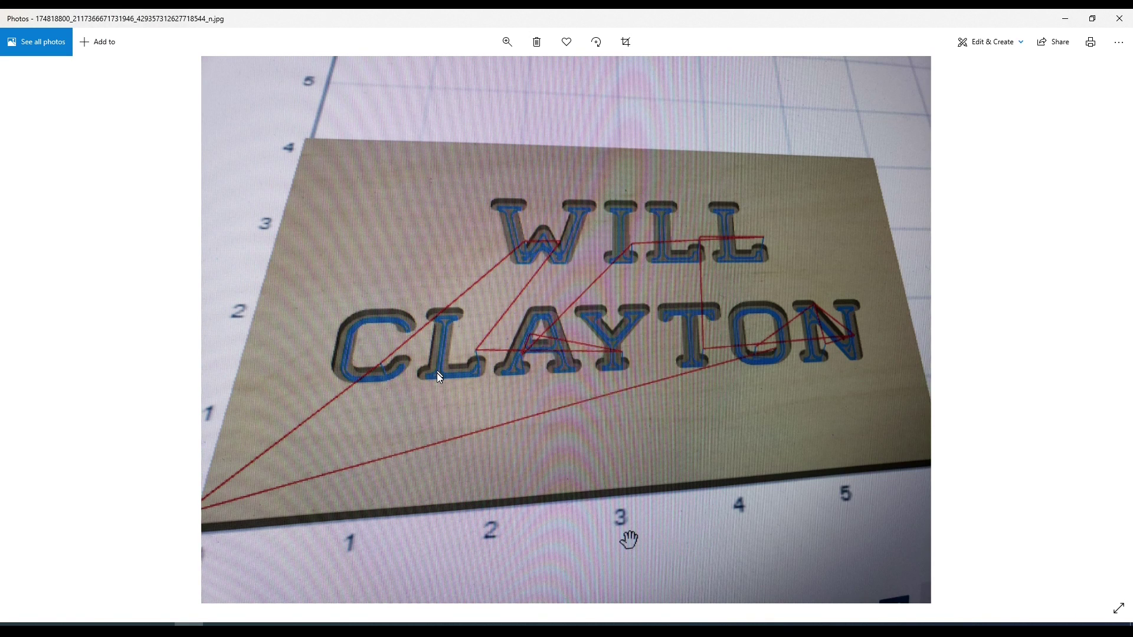
Minimize the Photos window to bring Fusion 360 back.
left_click(1065, 18)
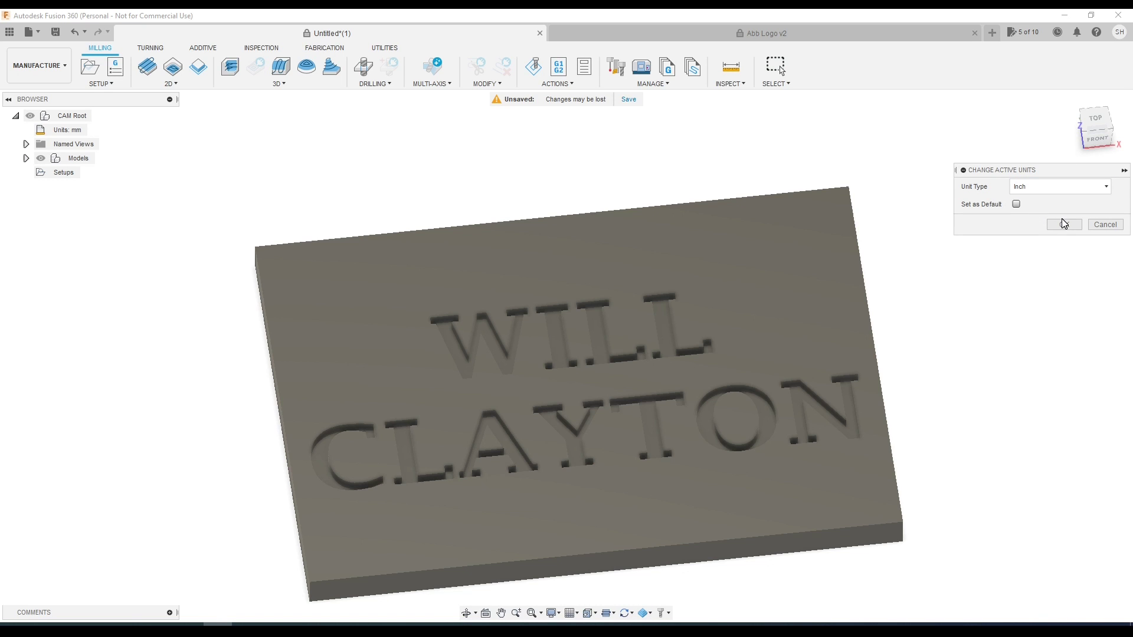
Confirm Inch as the working units and start a new milling setup.
left_click(1064, 224)
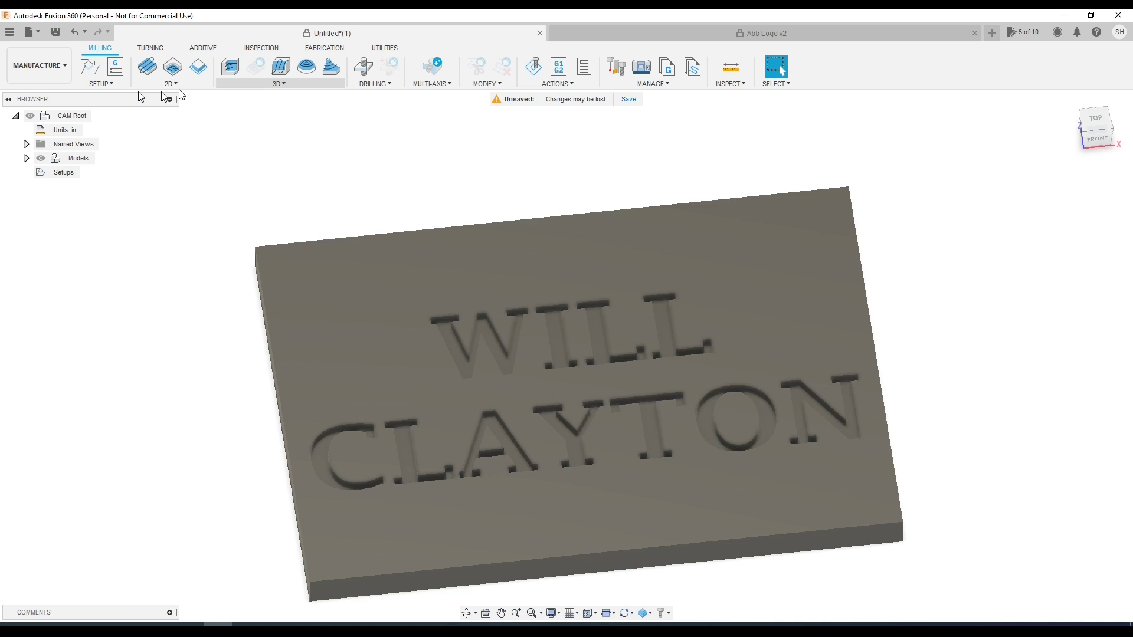
left_click(90, 67)
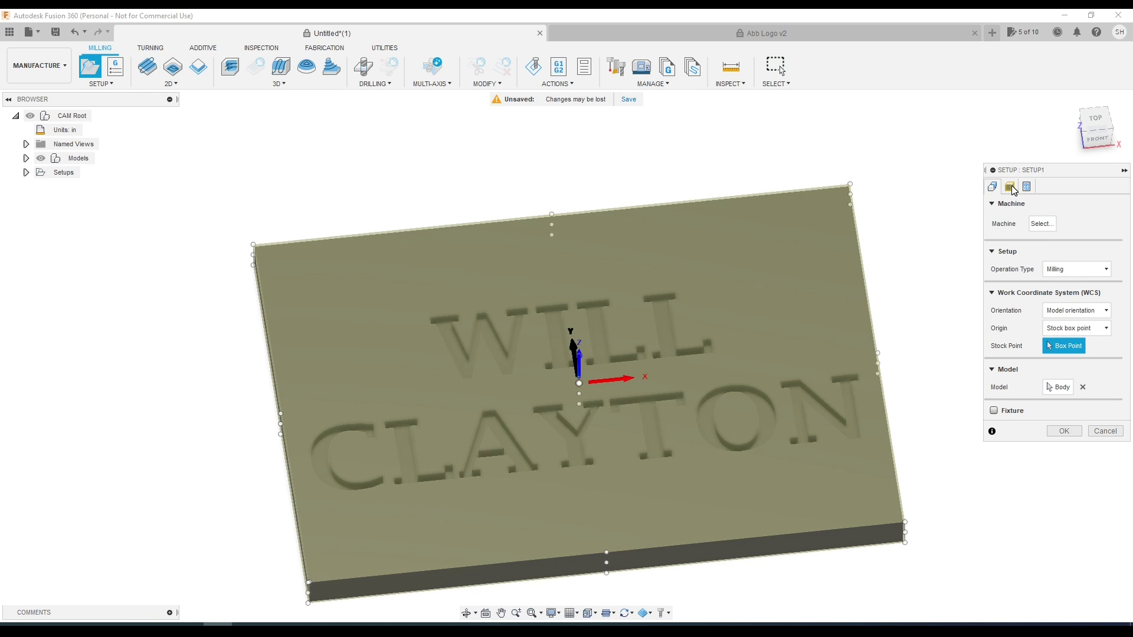
left_click(1010, 187)
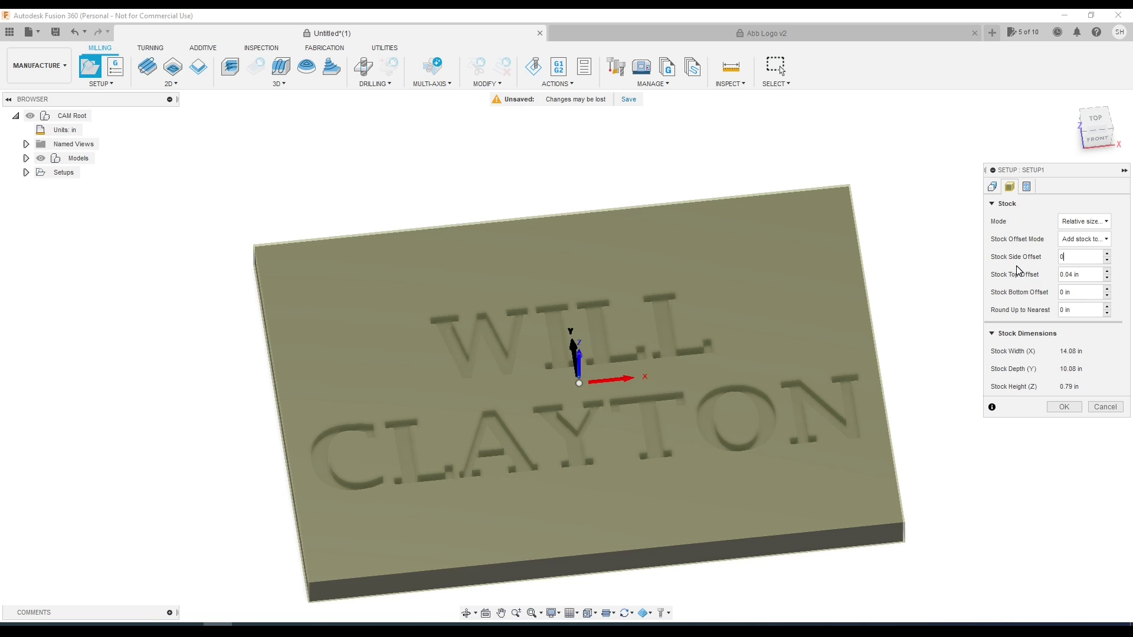
Set the stock side and top offsets to 0 for 14 x 10 x 0.75 in stock.
type("0")
key("Tab")
type("0")
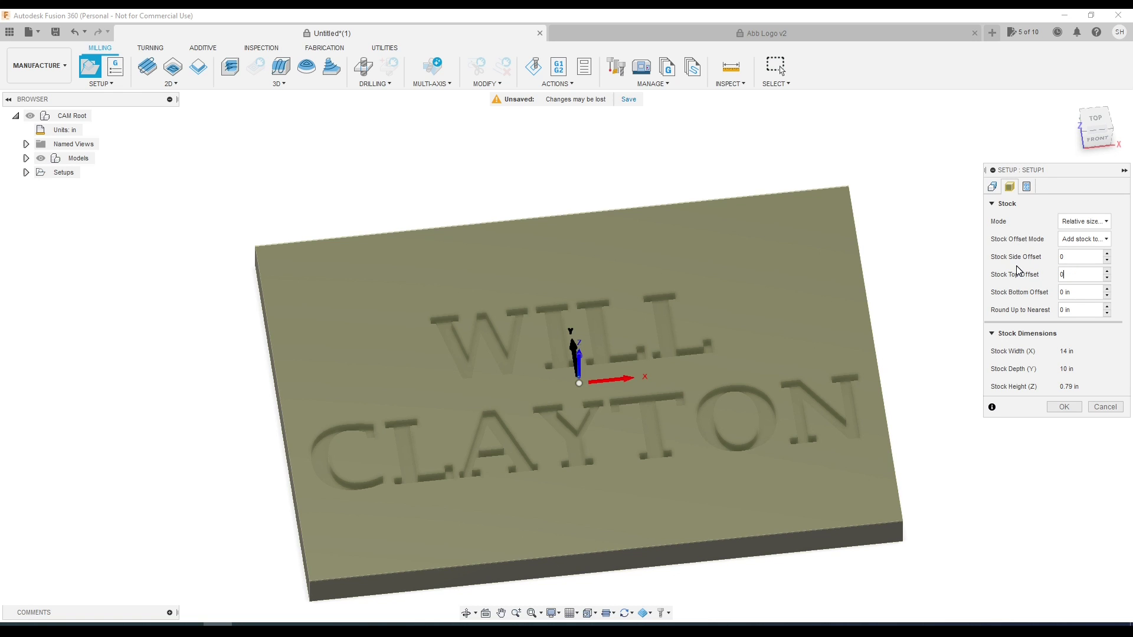
key("Tab")
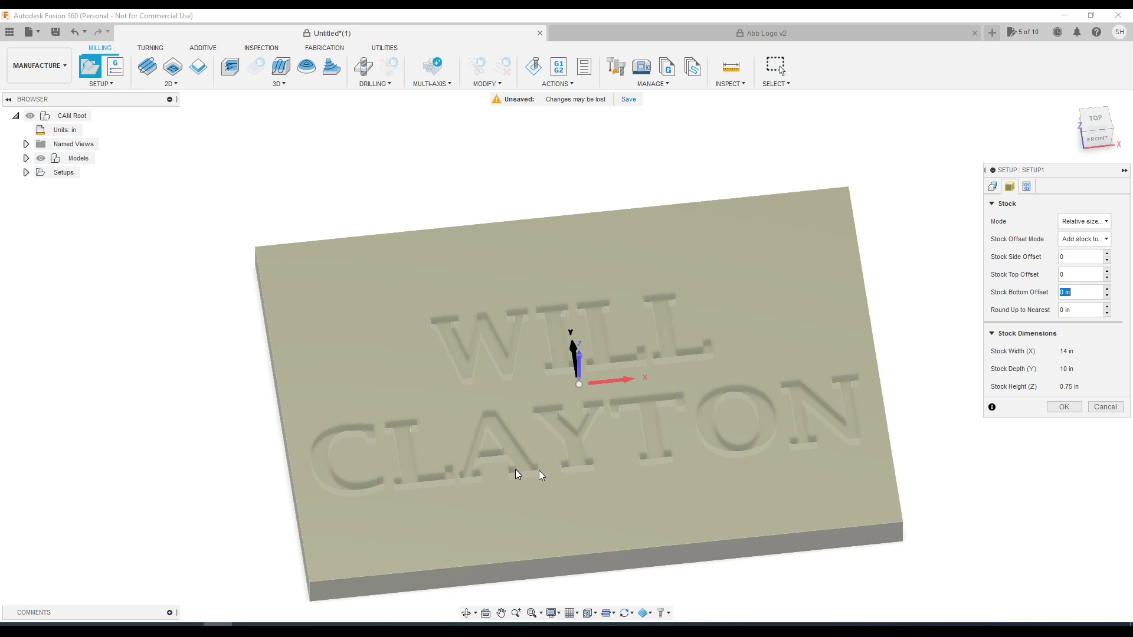
middle_click_drag(517, 474, 594, 516, "shift")
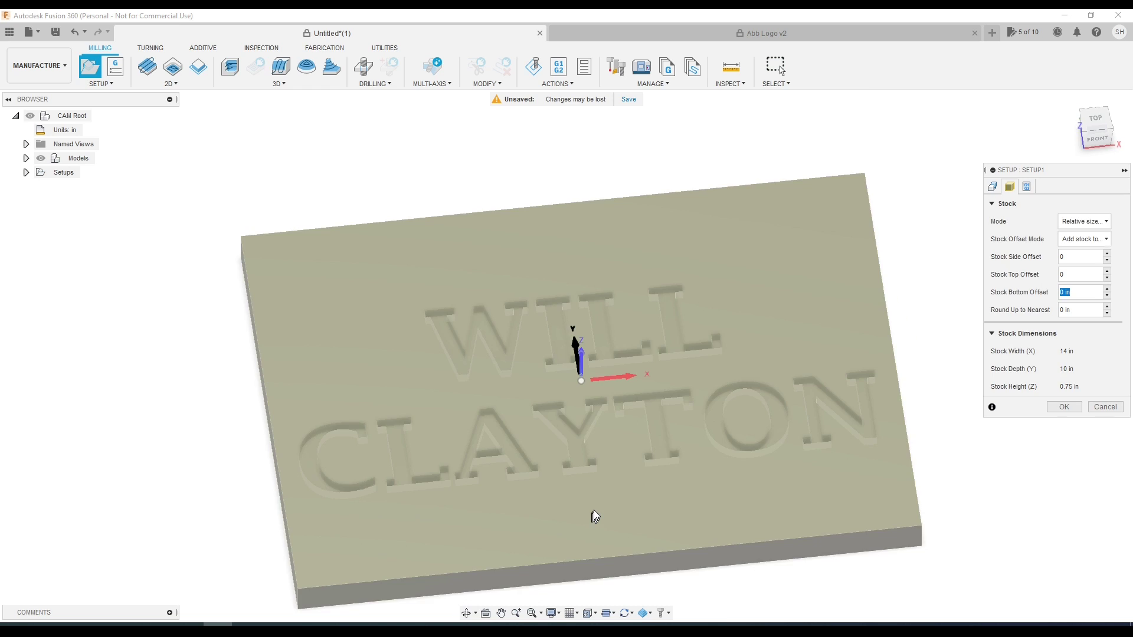
middle_click_drag(594, 516, 585, 477, "shift")
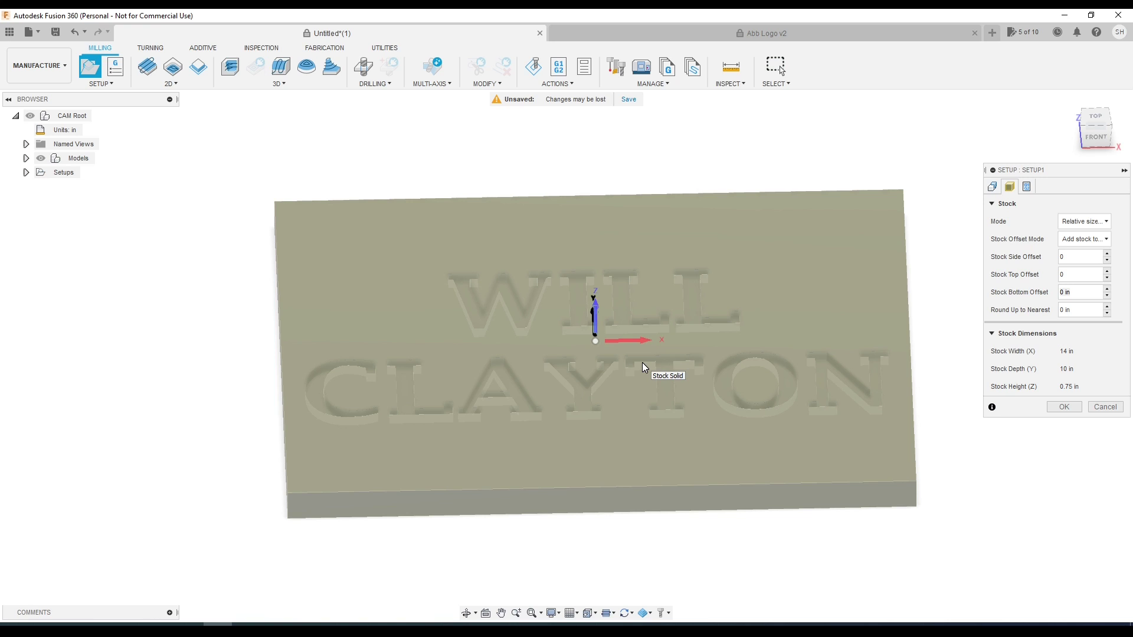
Set Setup1's work origin to the stock box point at the centre of the top face.
left_click(991, 187)
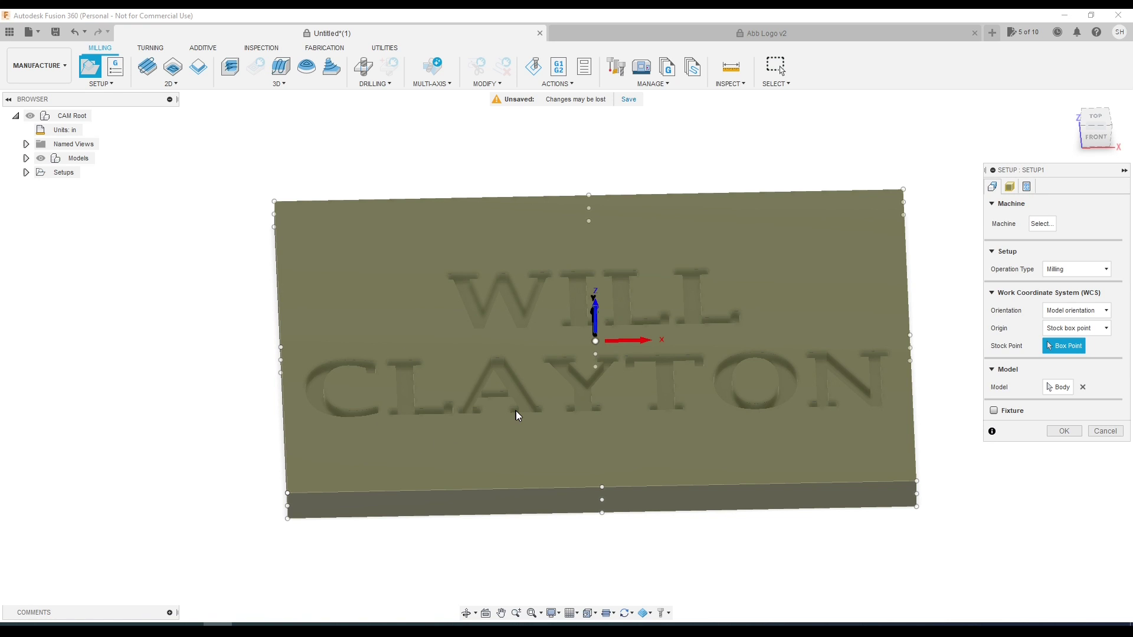
middle_click_drag(517, 416, 570, 381, "shift")
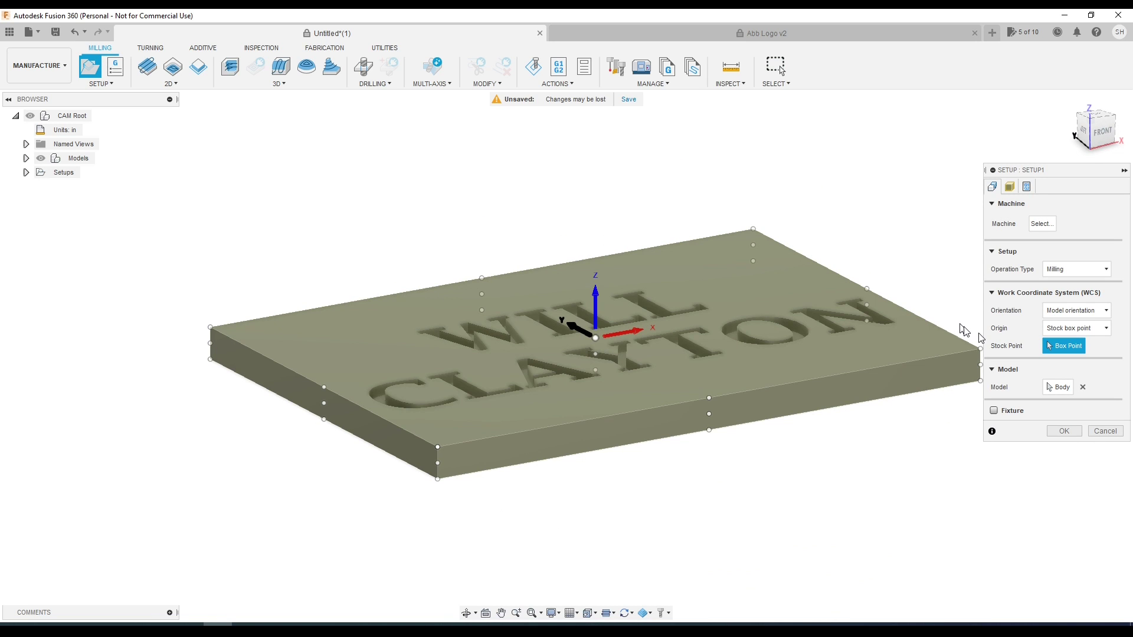
left_click(437, 447)
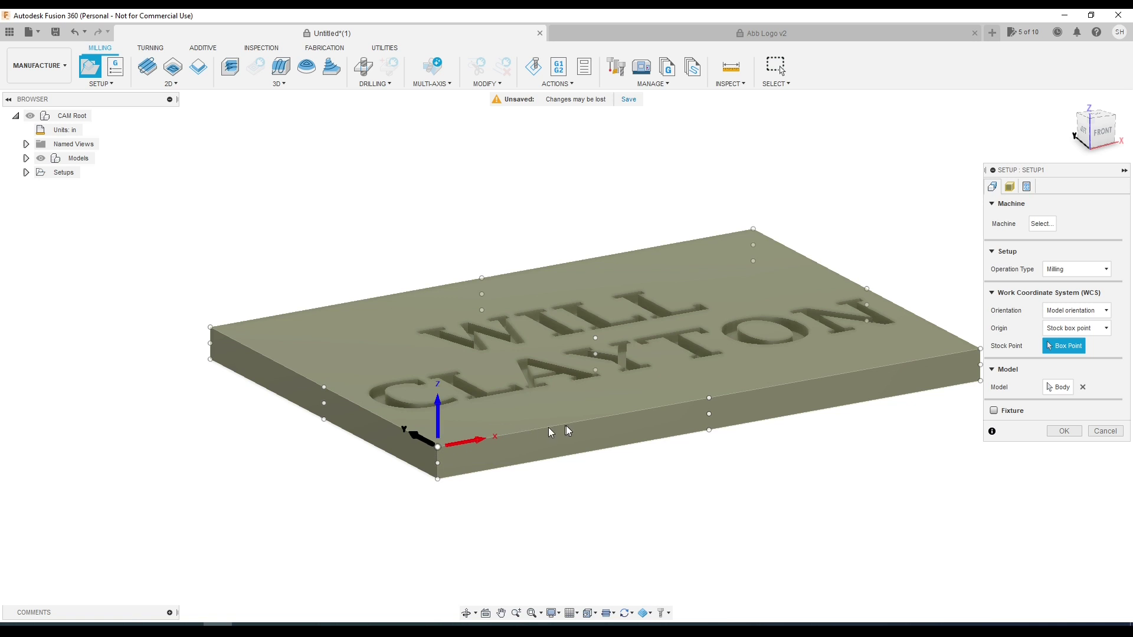
middle_click_drag(561, 400, 544, 448, "shift")
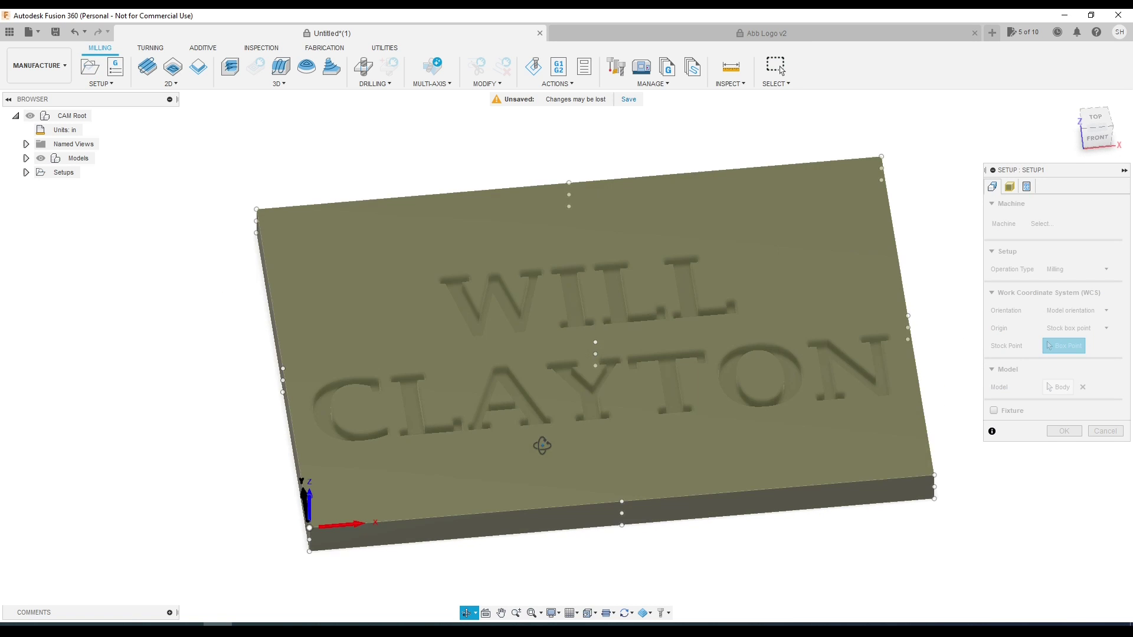
left_click(309, 528)
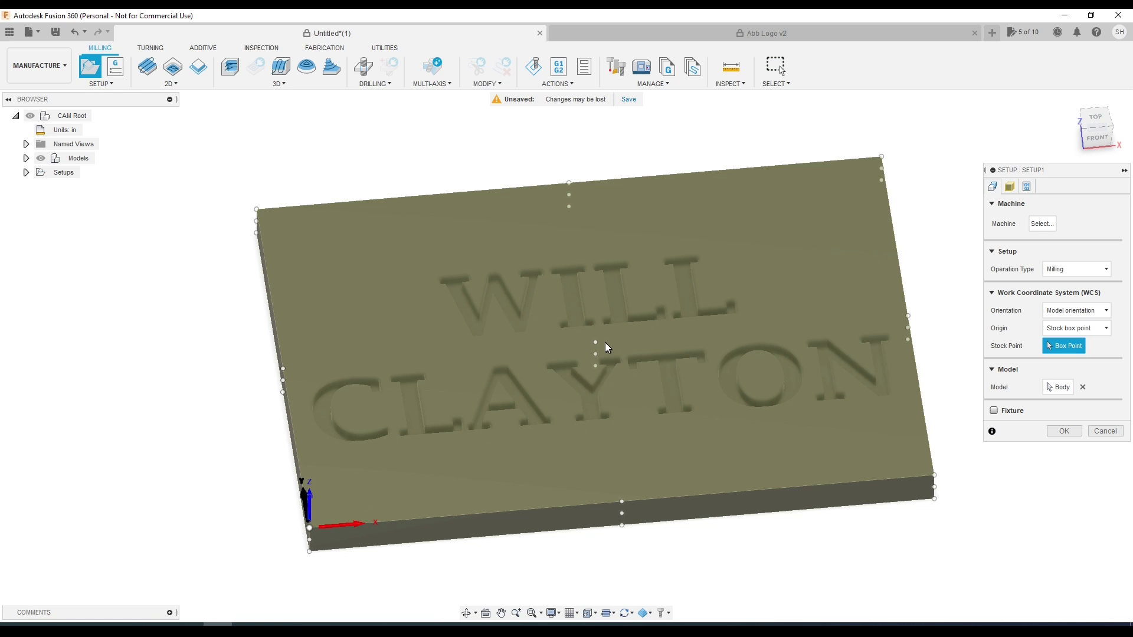
left_click(595, 342)
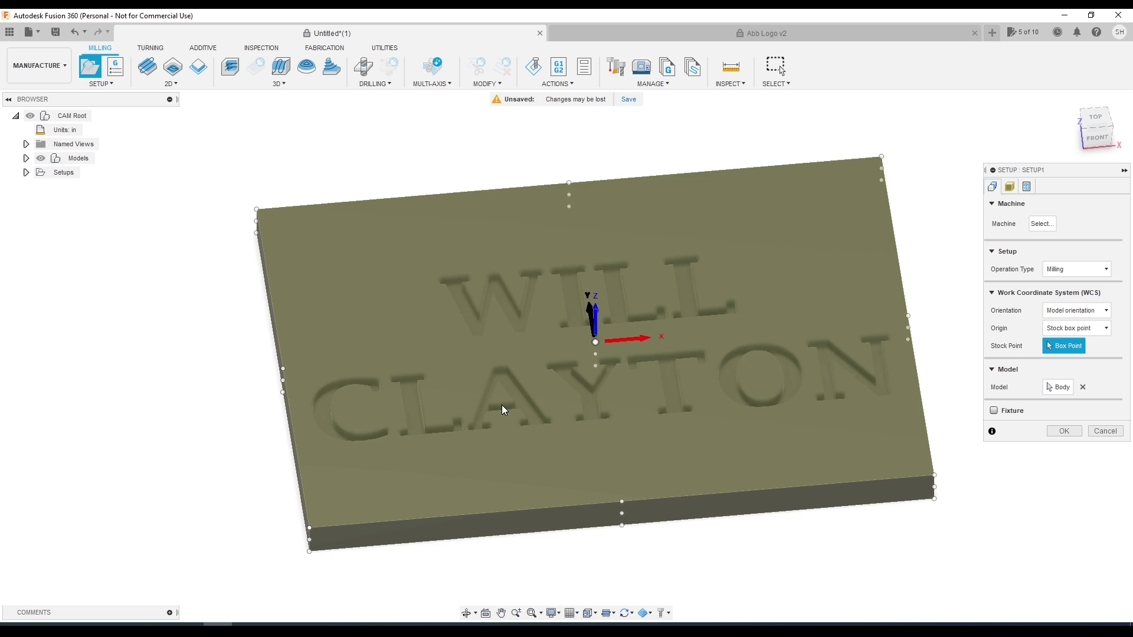
middle_click_drag(502, 405, 413, 407, "shift")
left_click(353, 393)
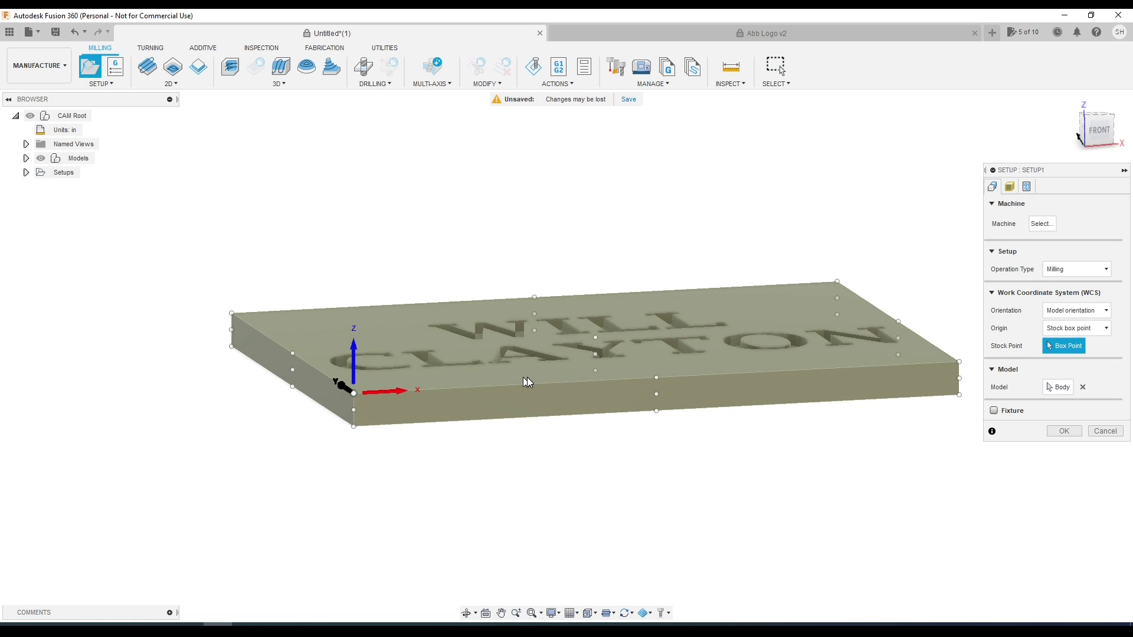
middle_click_drag(561, 361, 543, 389, "shift")
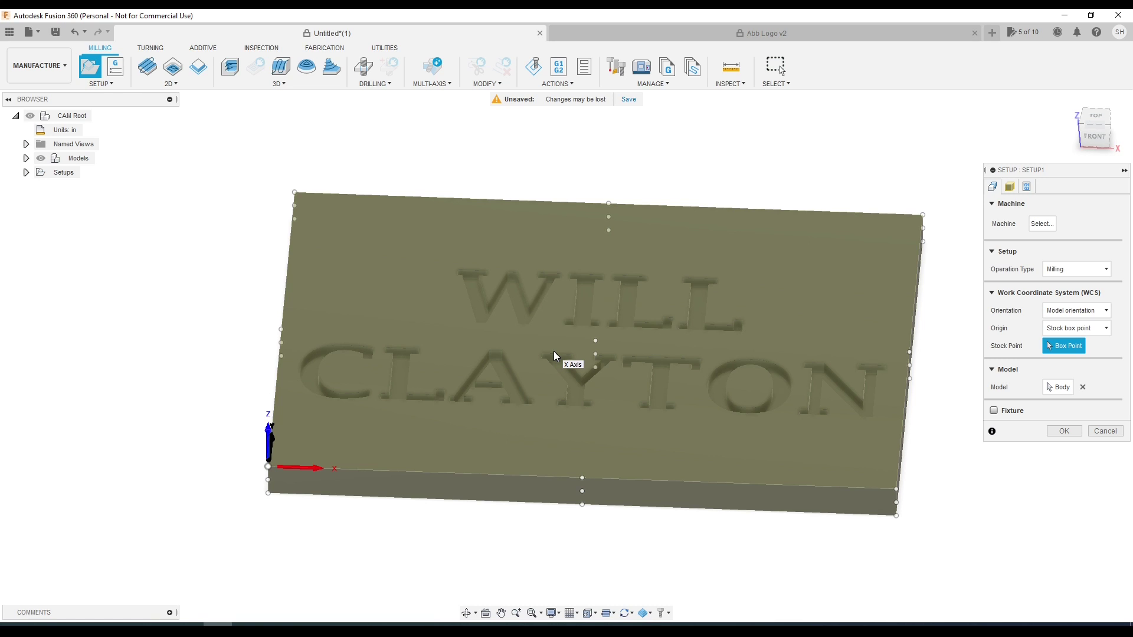
left_click(596, 341)
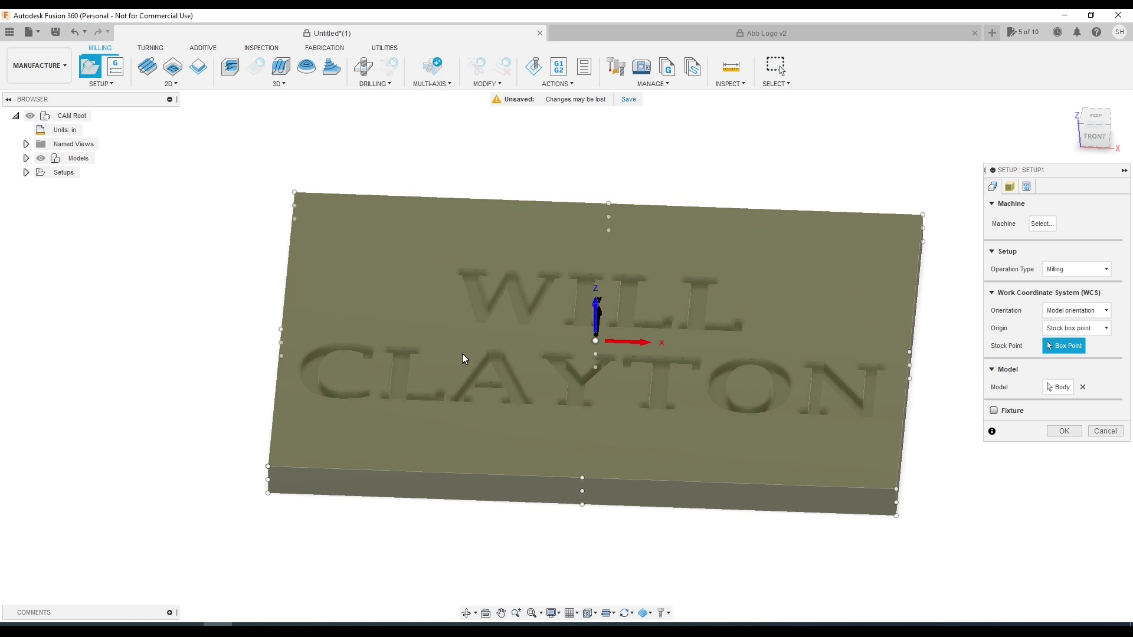
Confirm Setup1, compare the model against the plain stock, and start a 2D Pocket operation.
left_click(1063, 430)
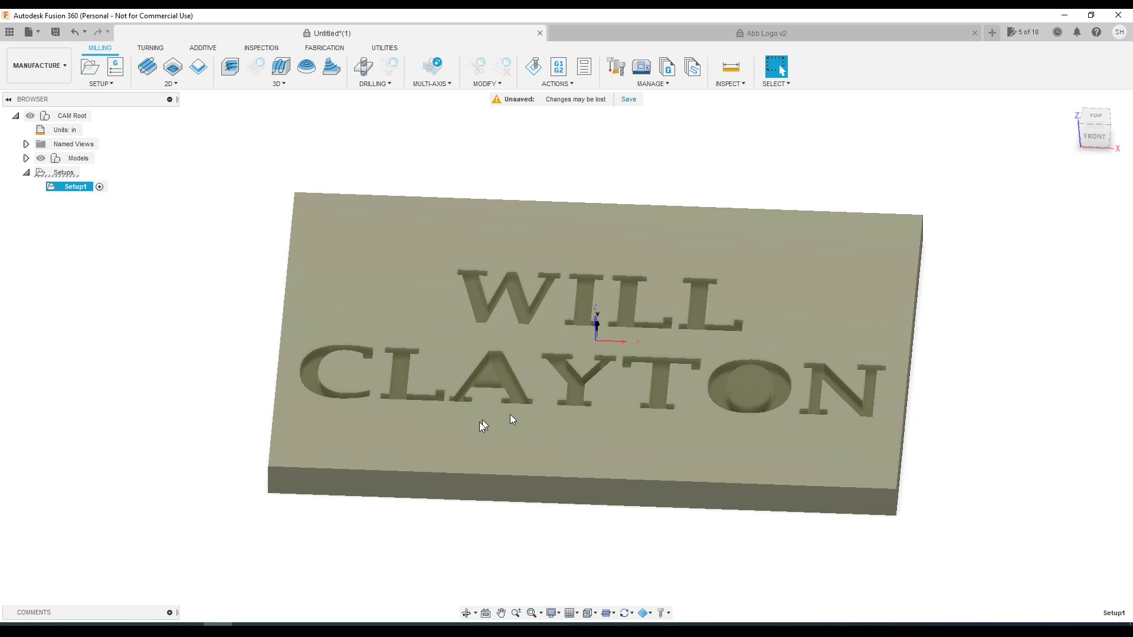
middle_click_drag(591, 318, 128, 319, "shift")
left_click(40, 158)
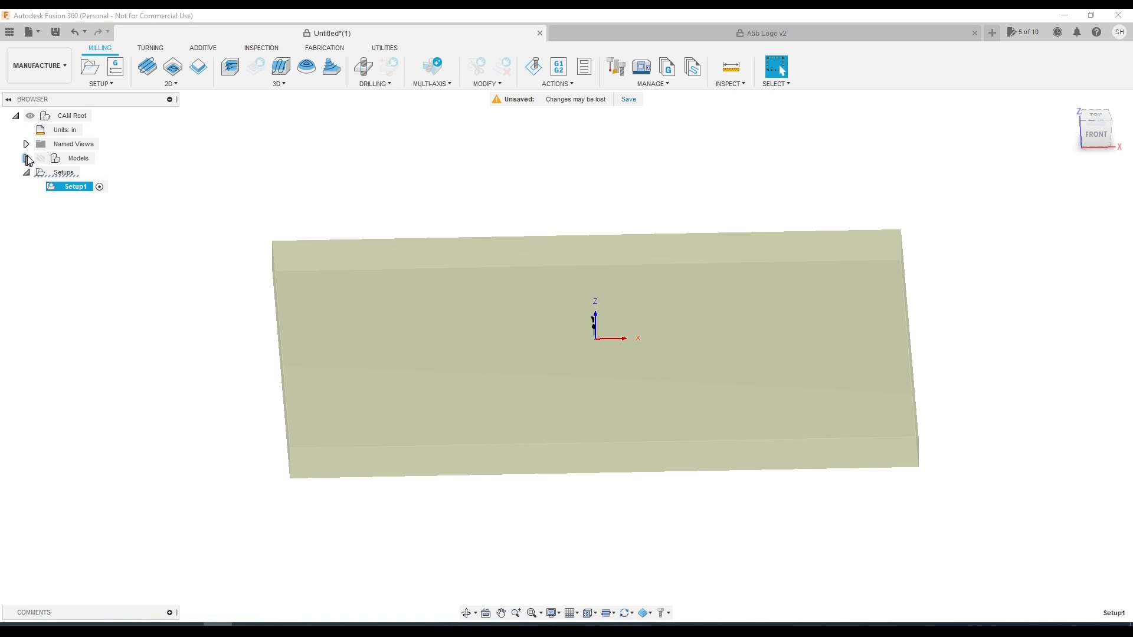
left_click(41, 158)
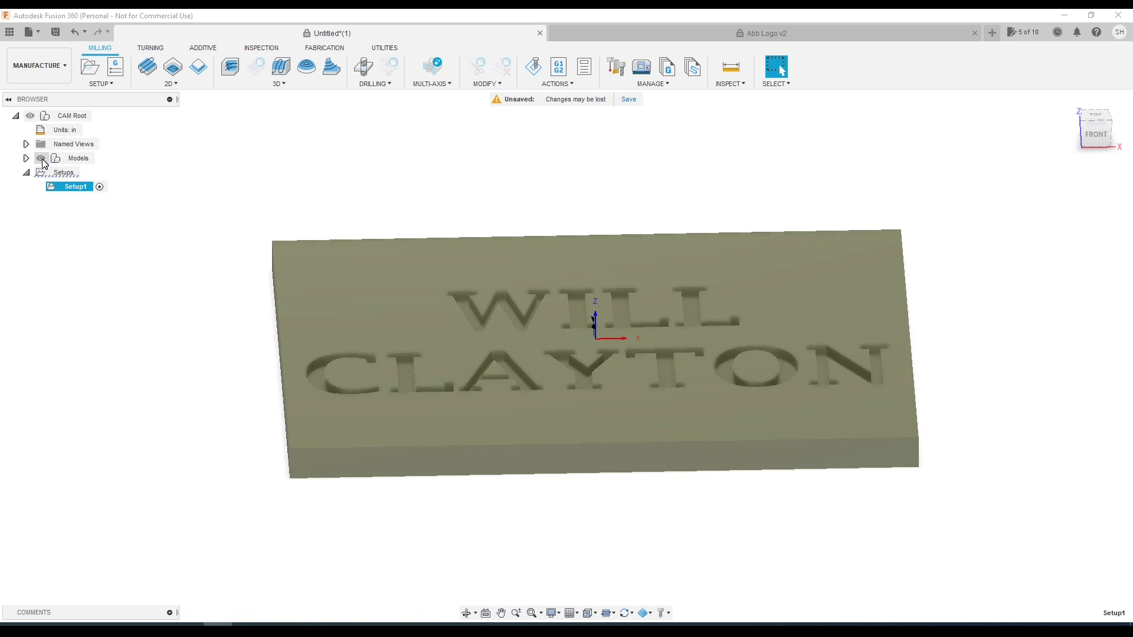
left_click(170, 83)
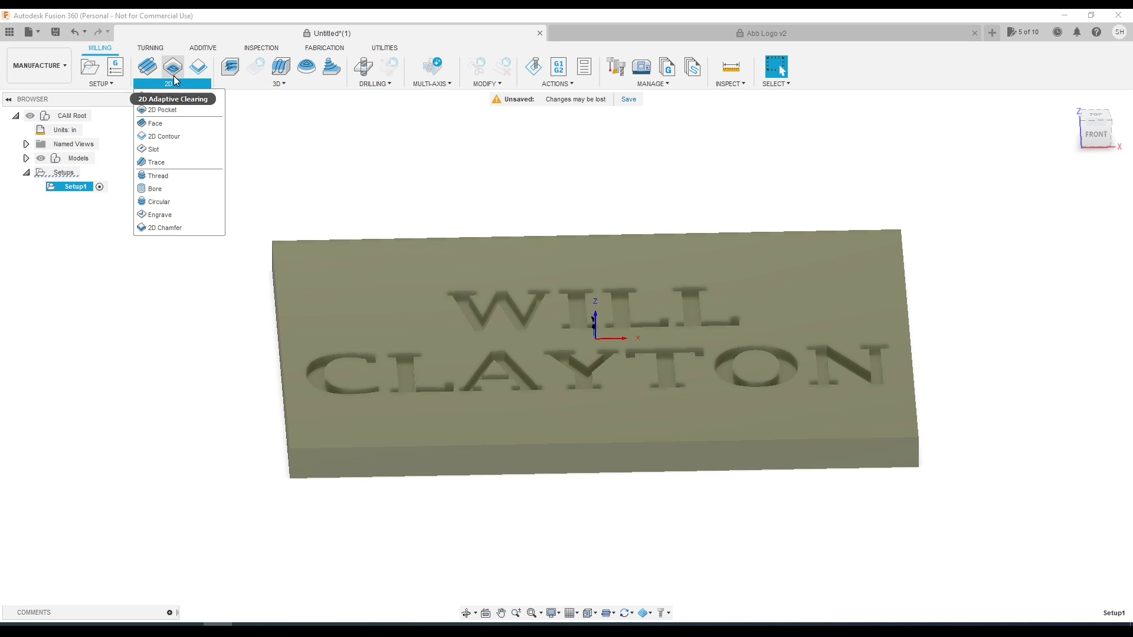
left_click(175, 108)
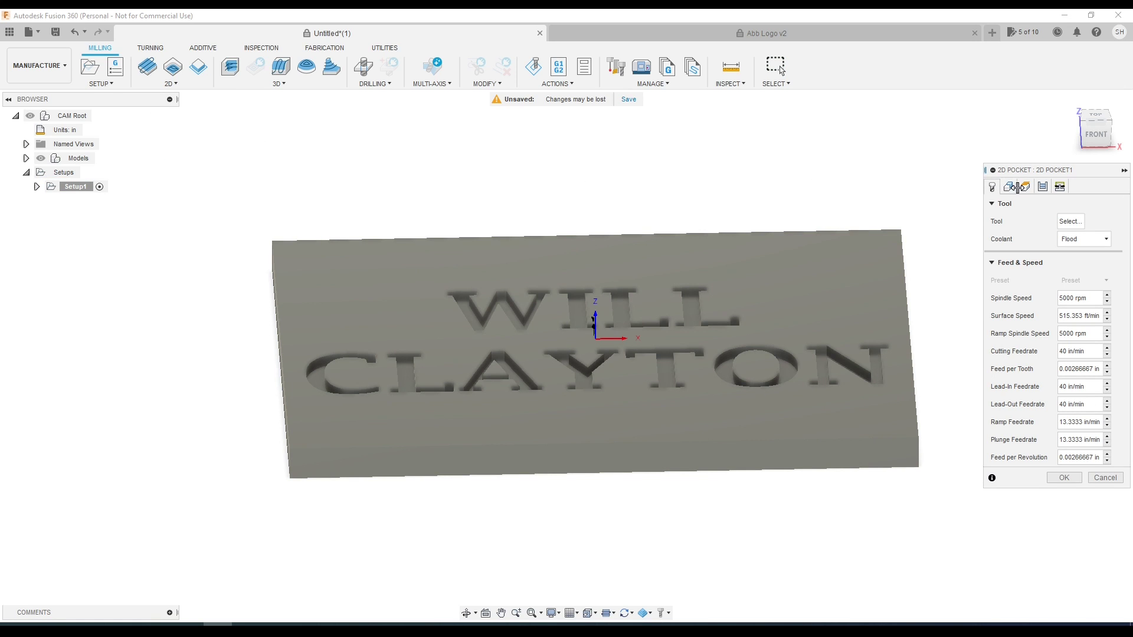
Select tool #23, the Ø2 mm flat end mill from the local library, for the pocket.
left_click(1070, 221)
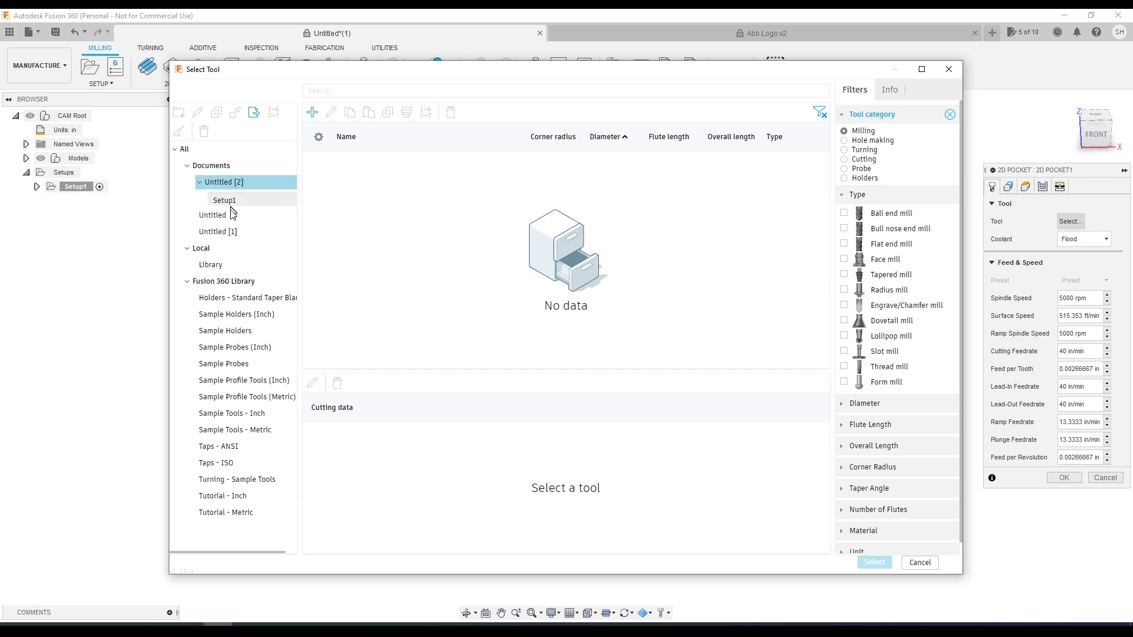
left_click(230, 267)
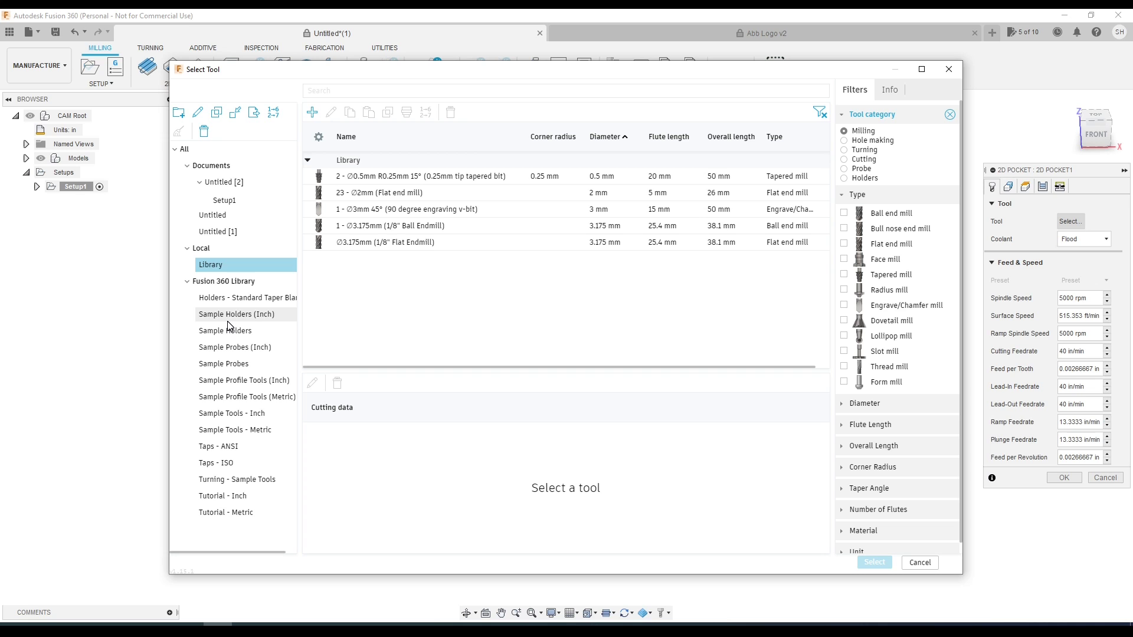
left_click(358, 193)
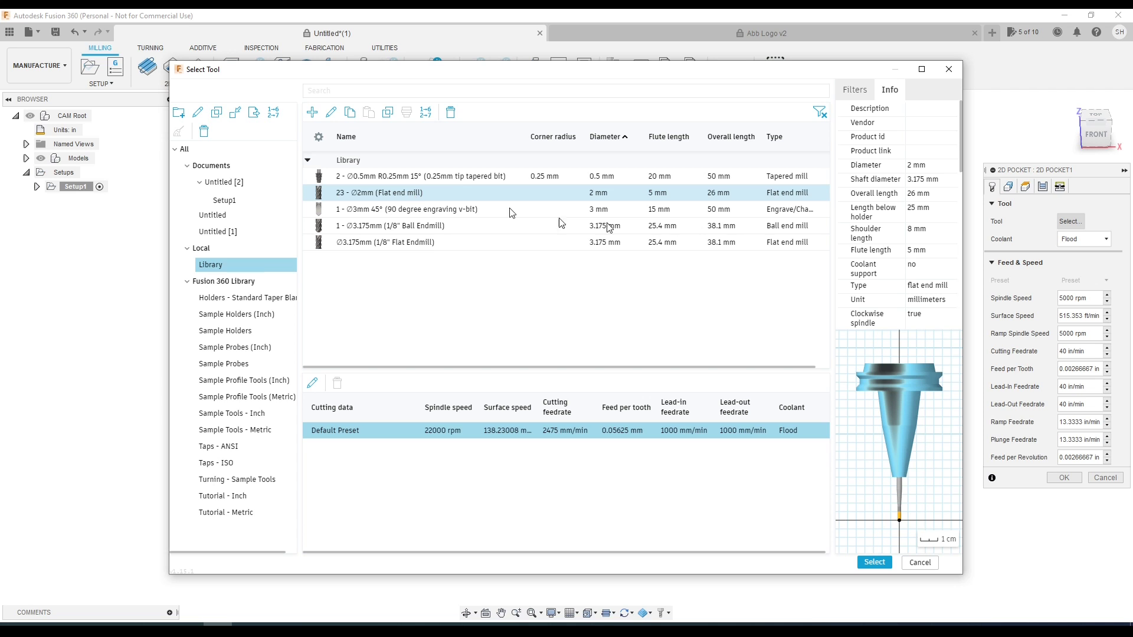
left_click(874, 562)
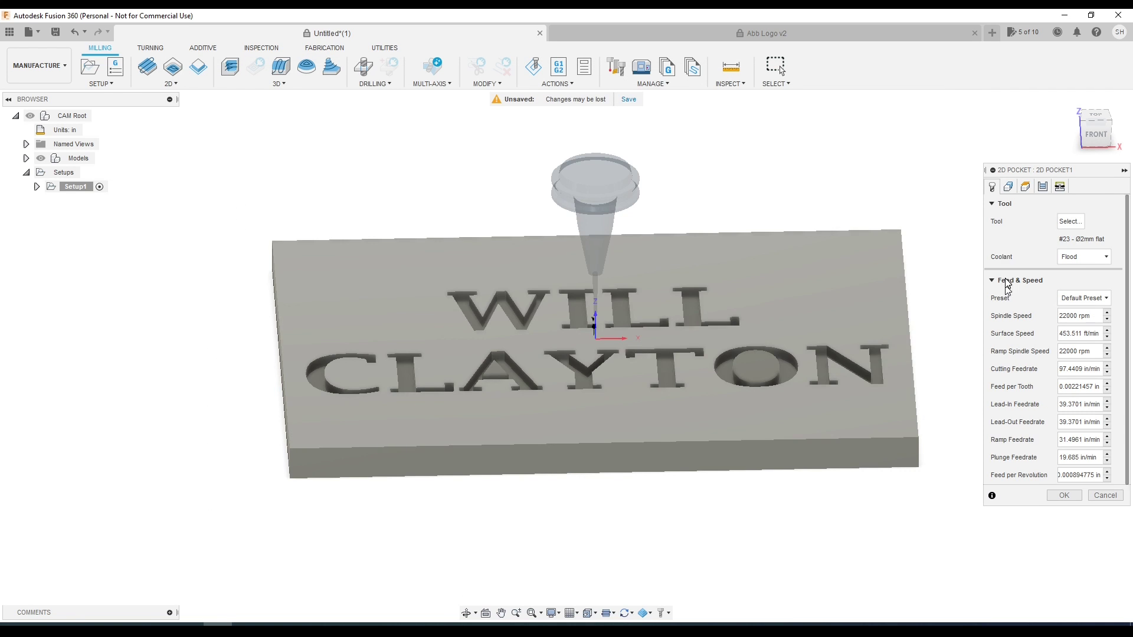
Pick the W letter outline as pocket geometry.
left_click(1008, 186)
left_click(992, 188)
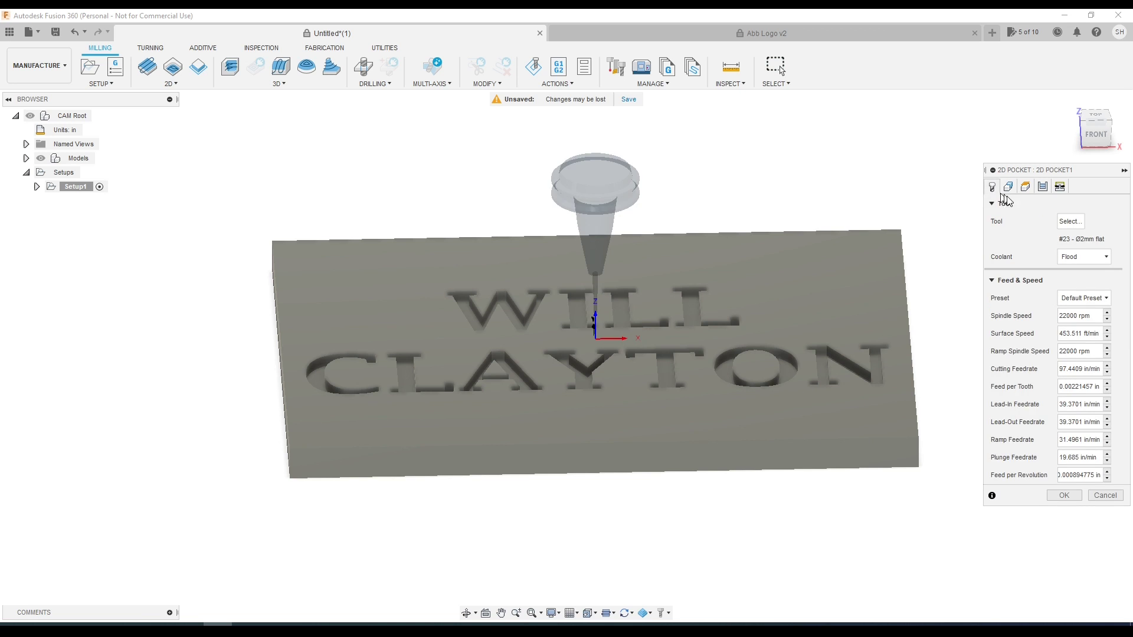
left_click(1009, 187)
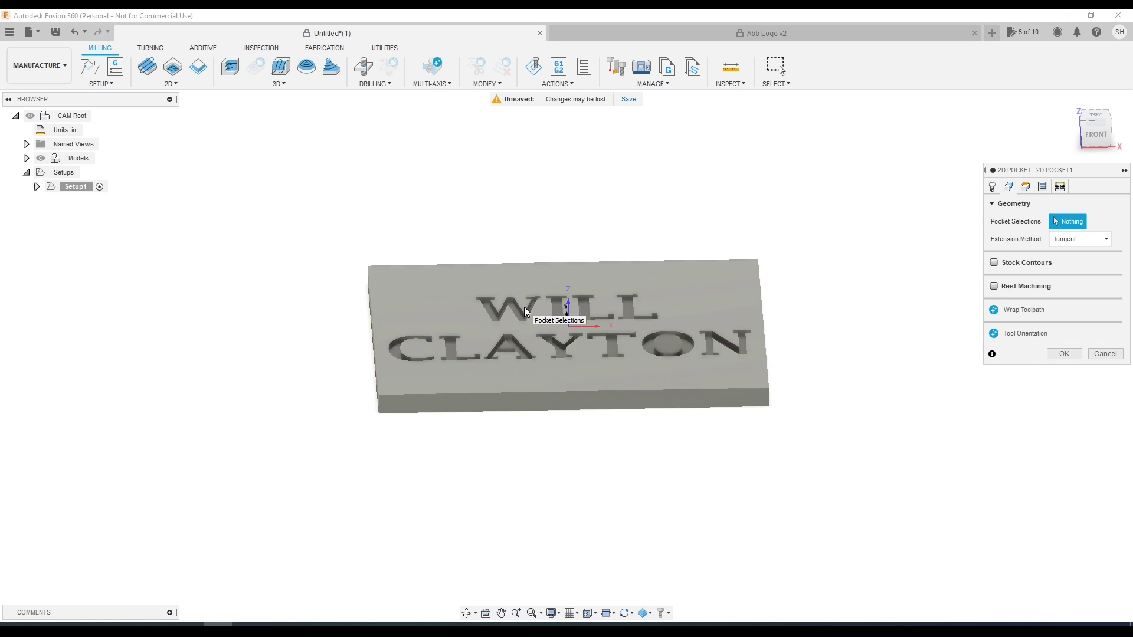
scroll(525, 307, "up", 6)
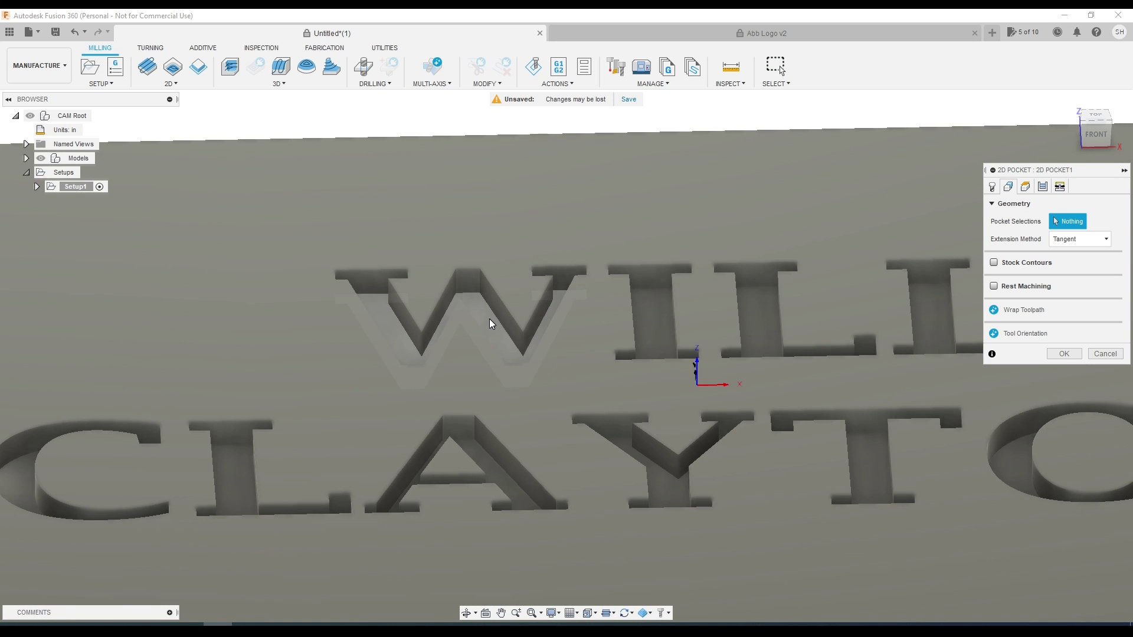
left_click(491, 320)
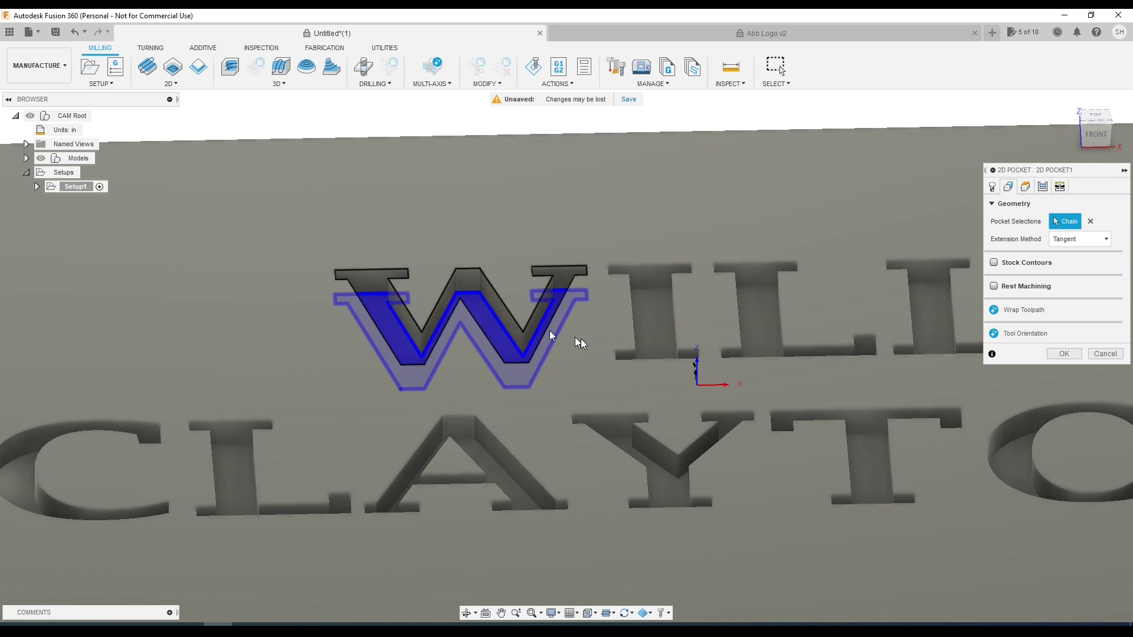
left_click(487, 308)
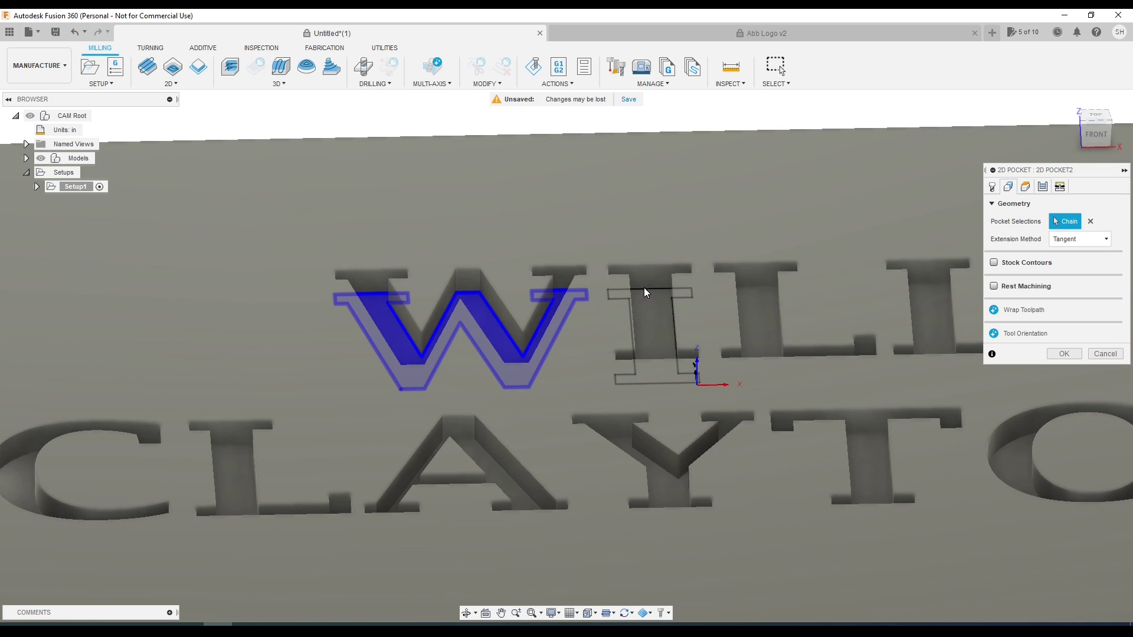
Add the I outline as pocket chains, flipping which side is pocketed.
left_click(646, 289)
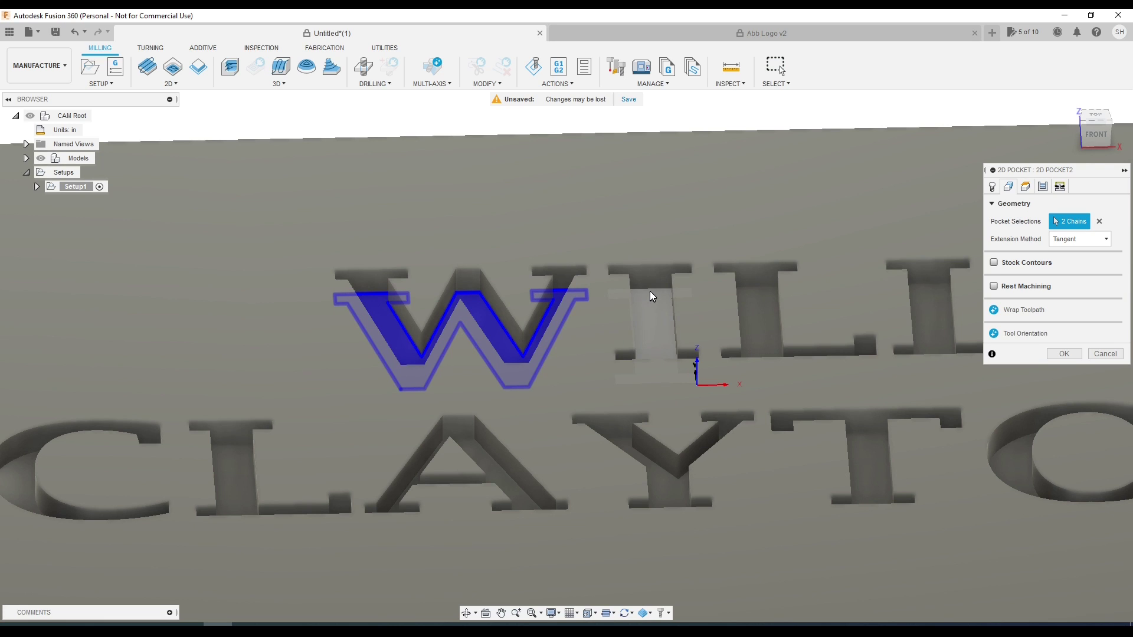
left_click(649, 292)
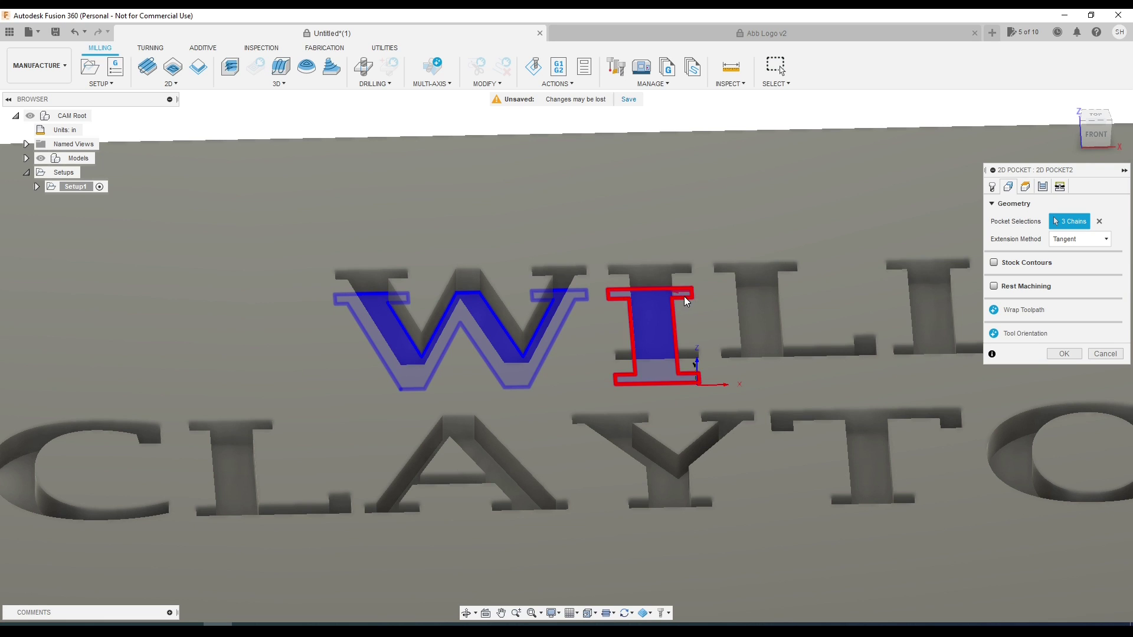
scroll(684, 295, "down", 3)
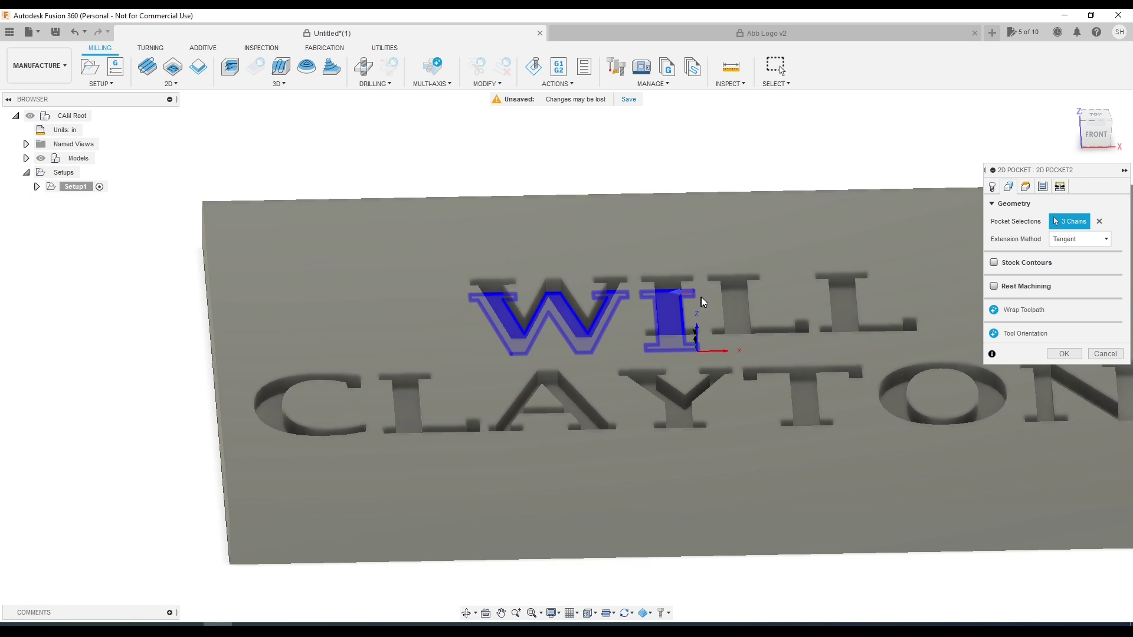
scroll(701, 296, "up", 6)
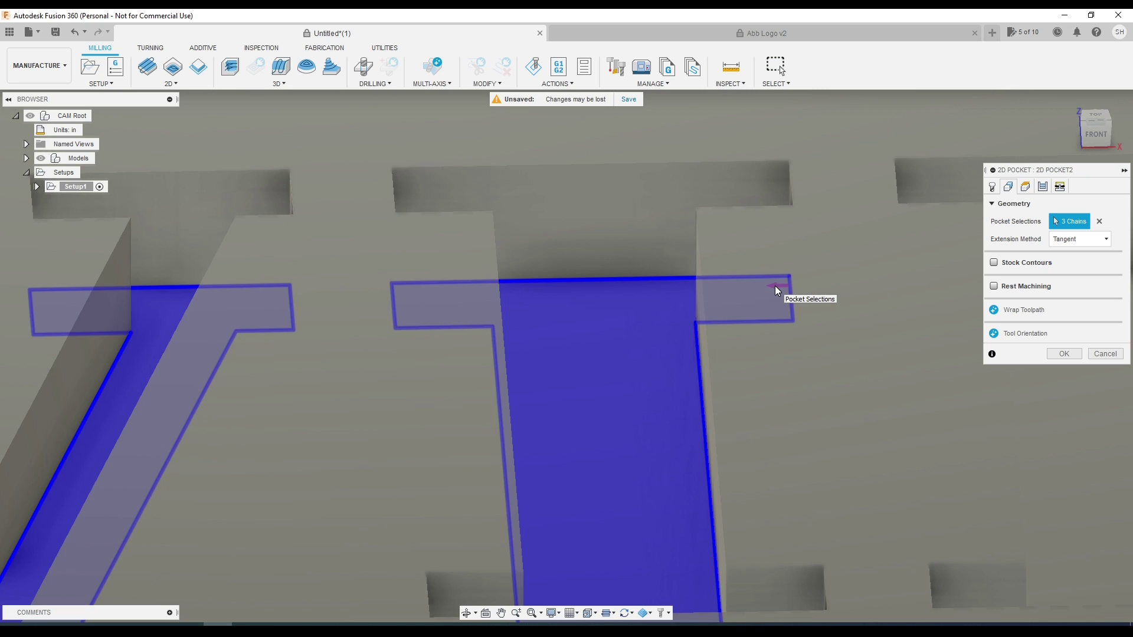
left_click(775, 289)
scroll(691, 267, "down", 5)
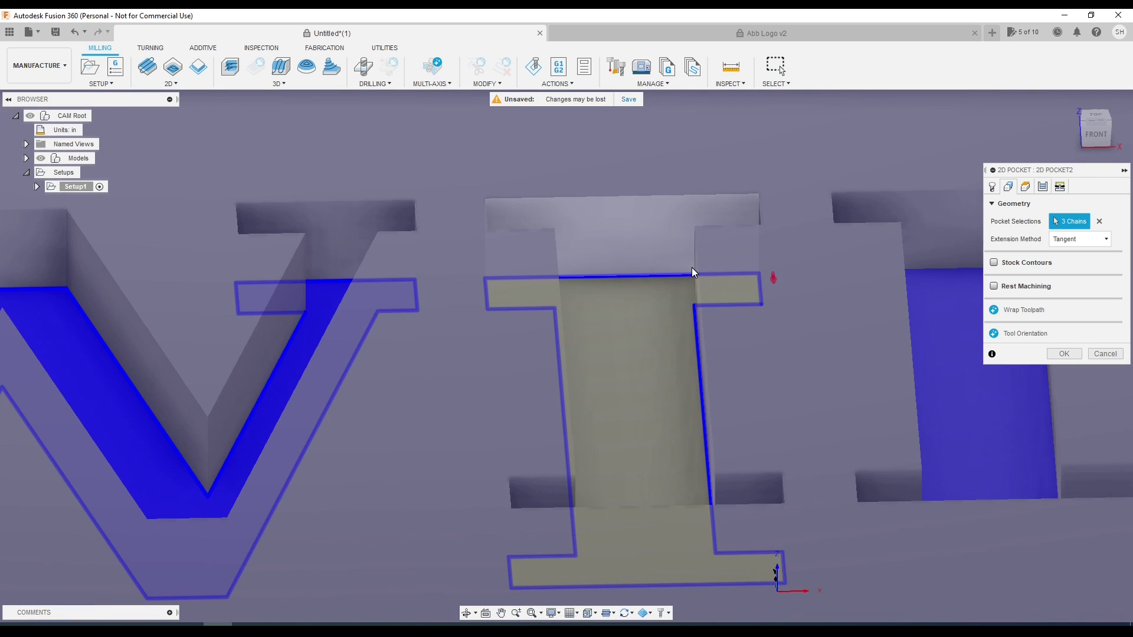
scroll(681, 282, "down", 3)
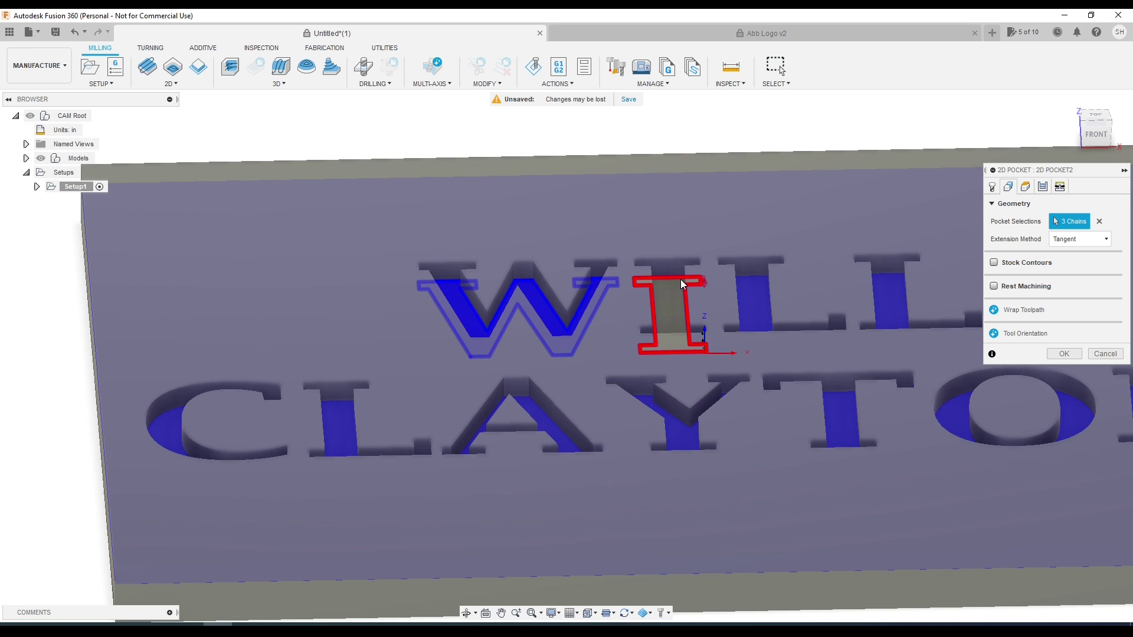
Re-pick the I and add the I and both Ls of WILL to the pocket.
left_click(681, 278)
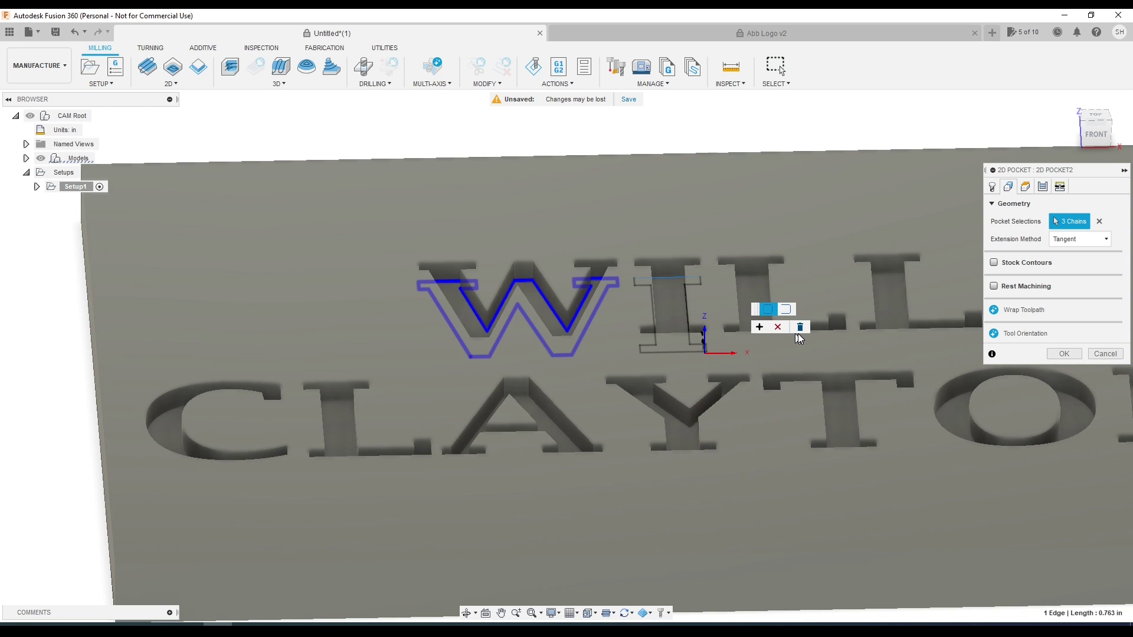
left_click(800, 327)
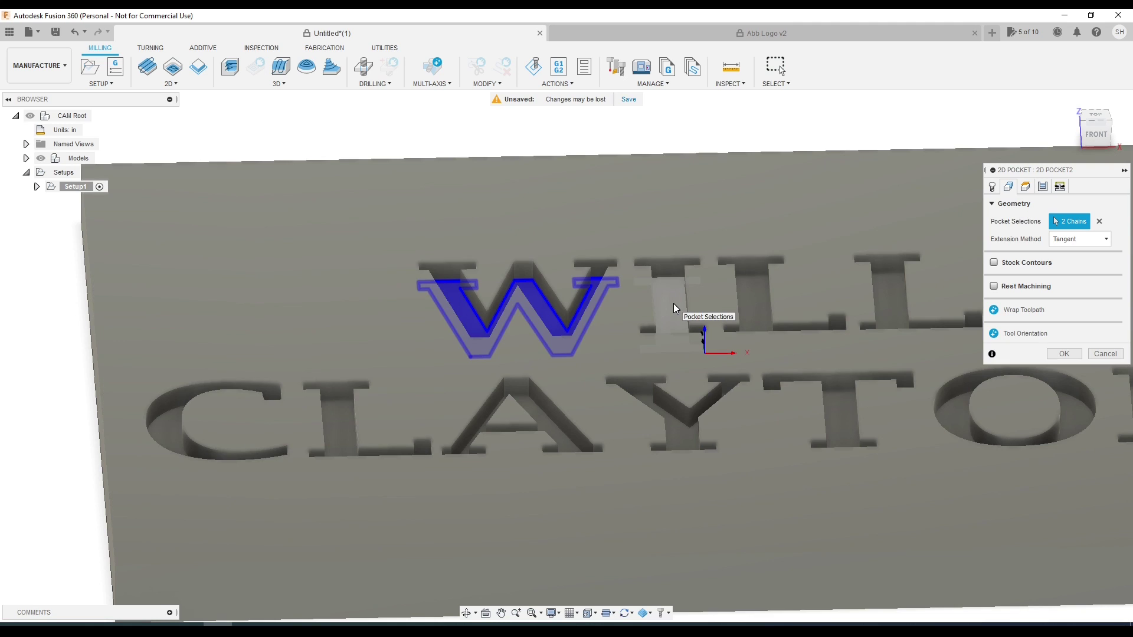
left_click(673, 303)
left_click(749, 298)
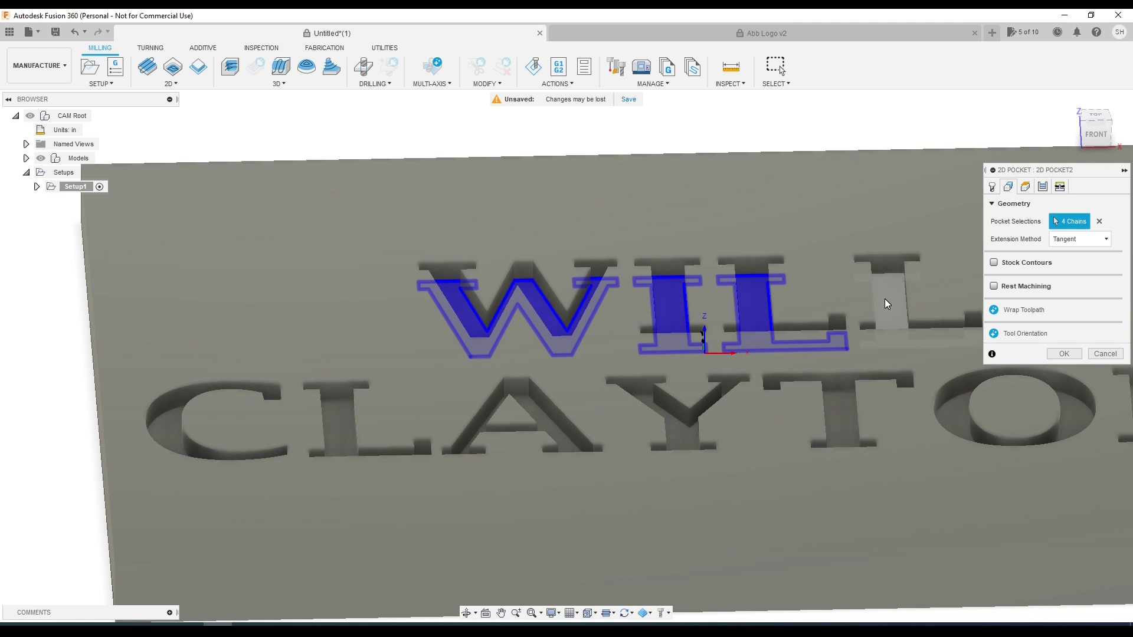
left_click(884, 298)
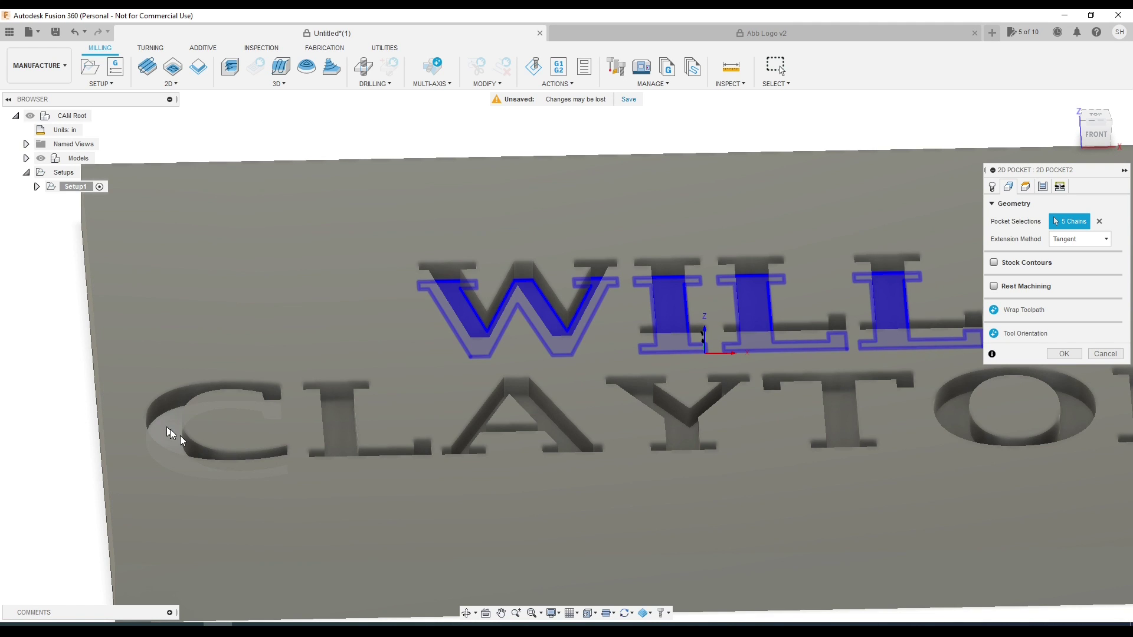
Add the C and L of CLAYTON to the pocket selections.
left_click(183, 432)
left_click(338, 423)
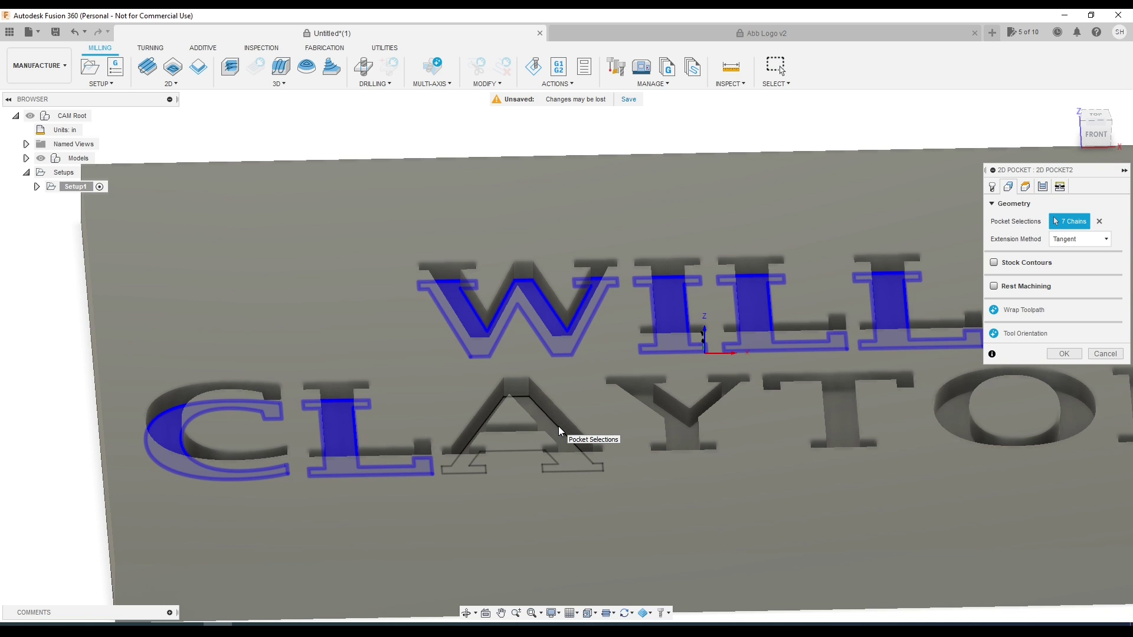
scroll(558, 426, "down", 1)
scroll(557, 426, "up", 5)
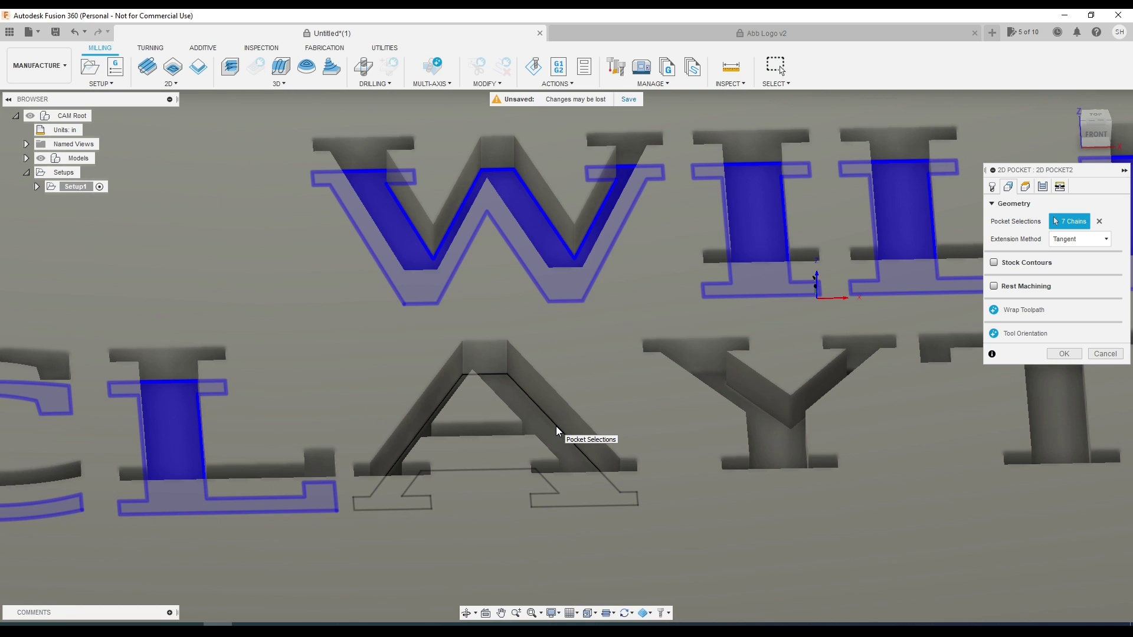
scroll(556, 426, "down", 6)
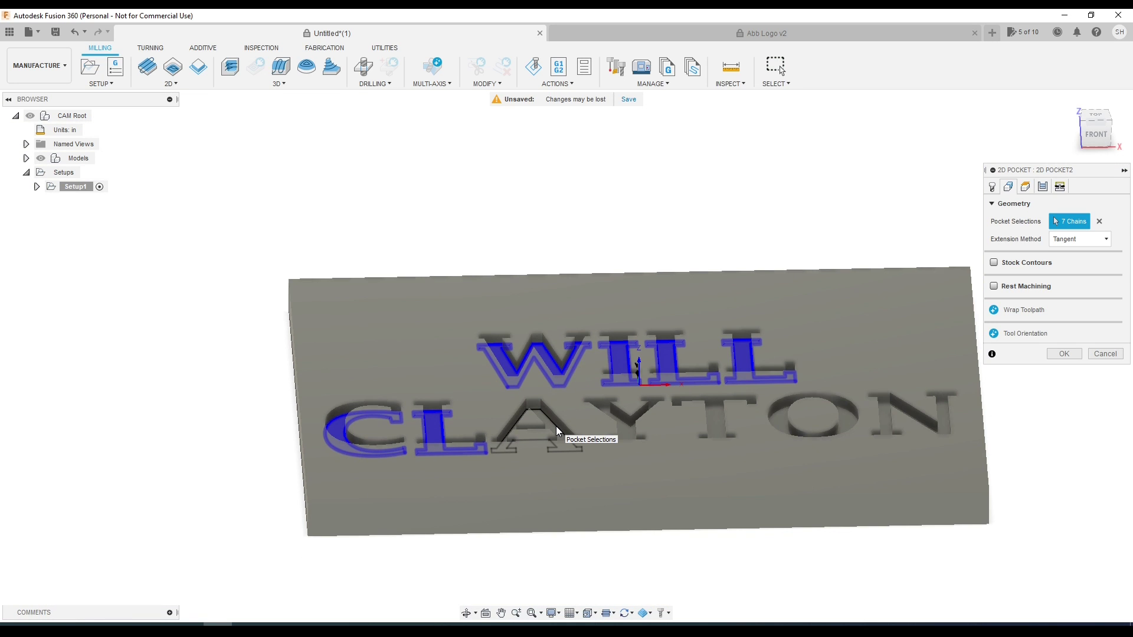
scroll(556, 426, "up", 5)
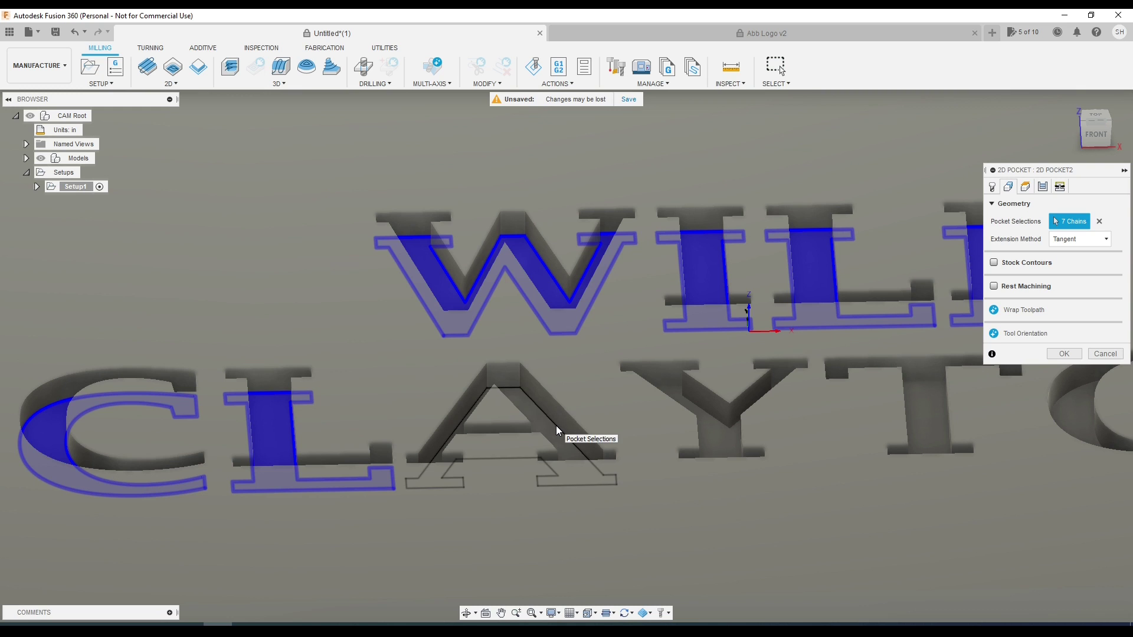
Try picking the A, its inner triangle and the O, then remove the stray and triangle picks.
left_click(556, 426)
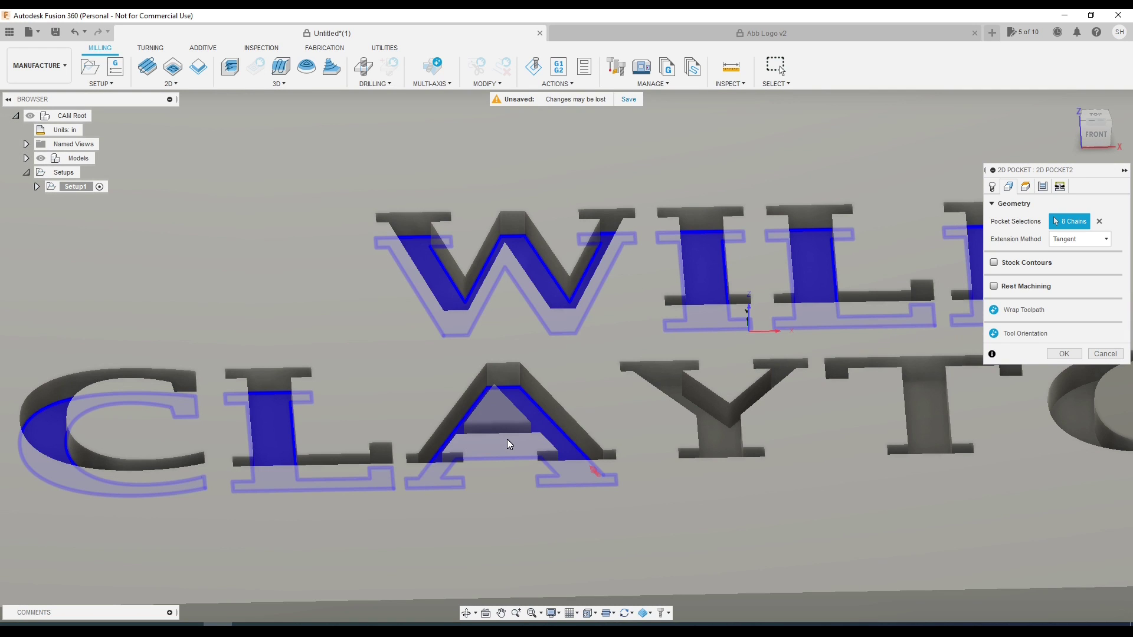
middle_click_drag(507, 439, 572, 450, "shift")
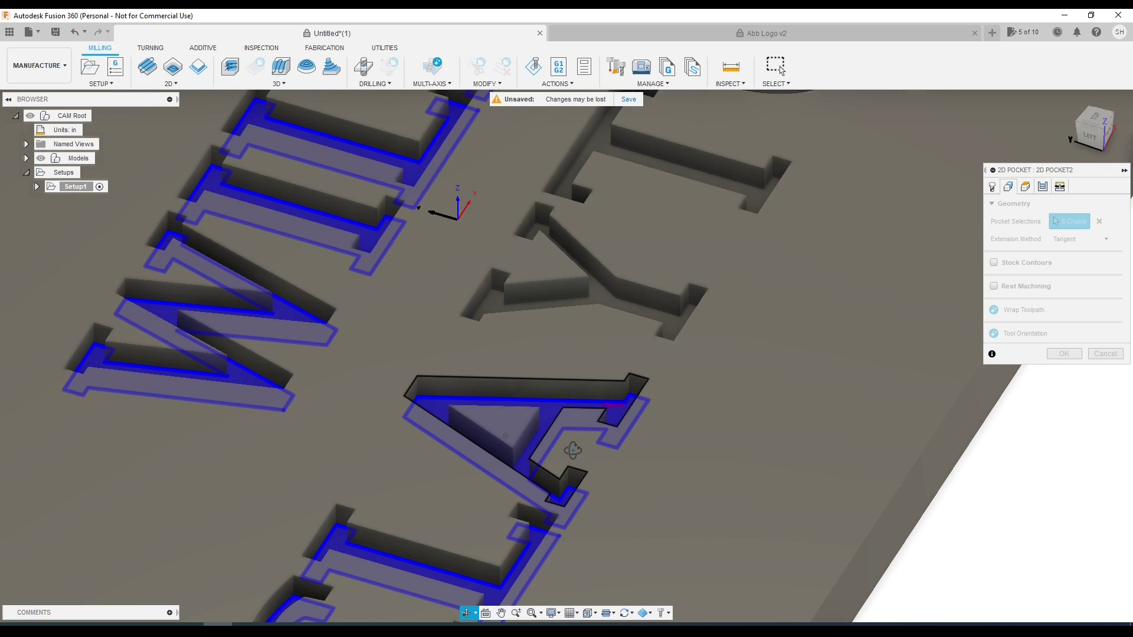
middle_click_drag(573, 450, 520, 456, "shift")
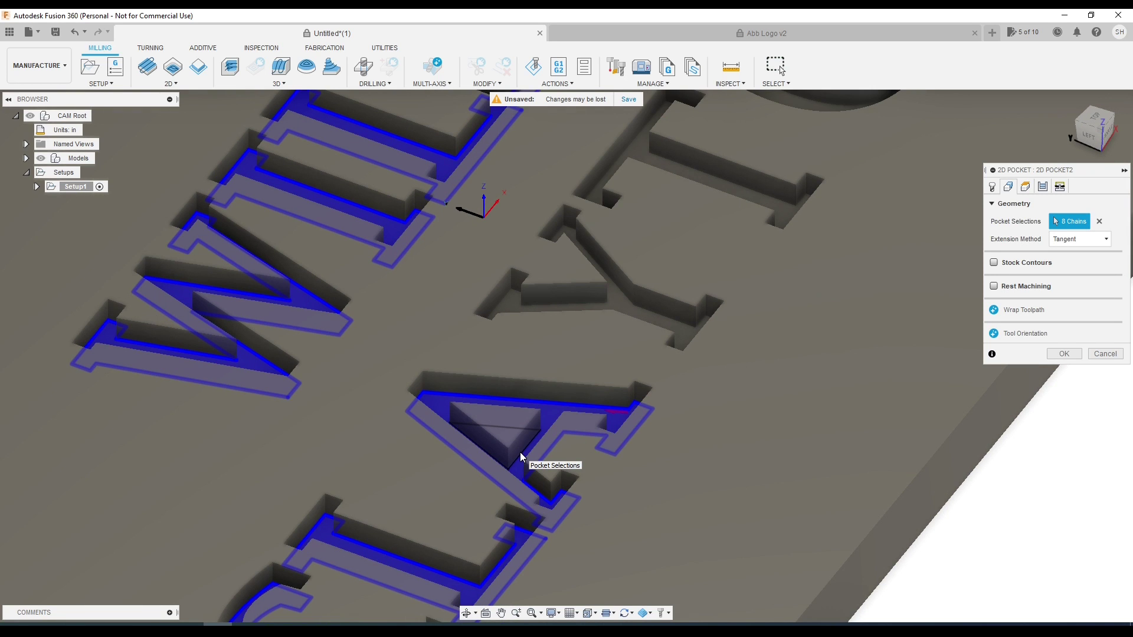
left_click(538, 447)
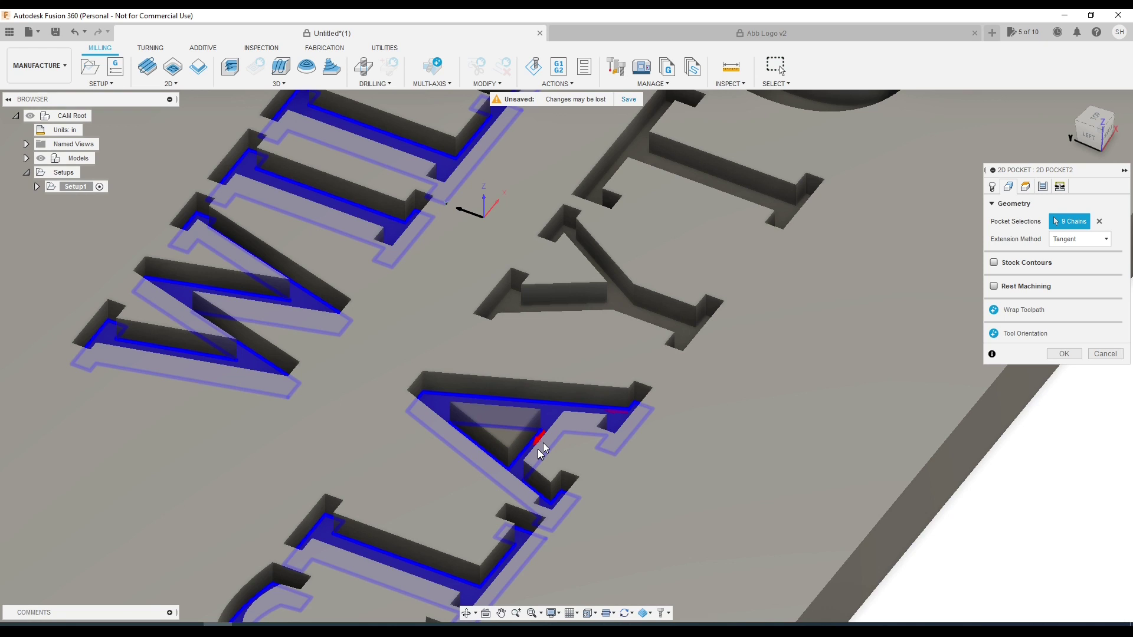
scroll(537, 448, "down", 5)
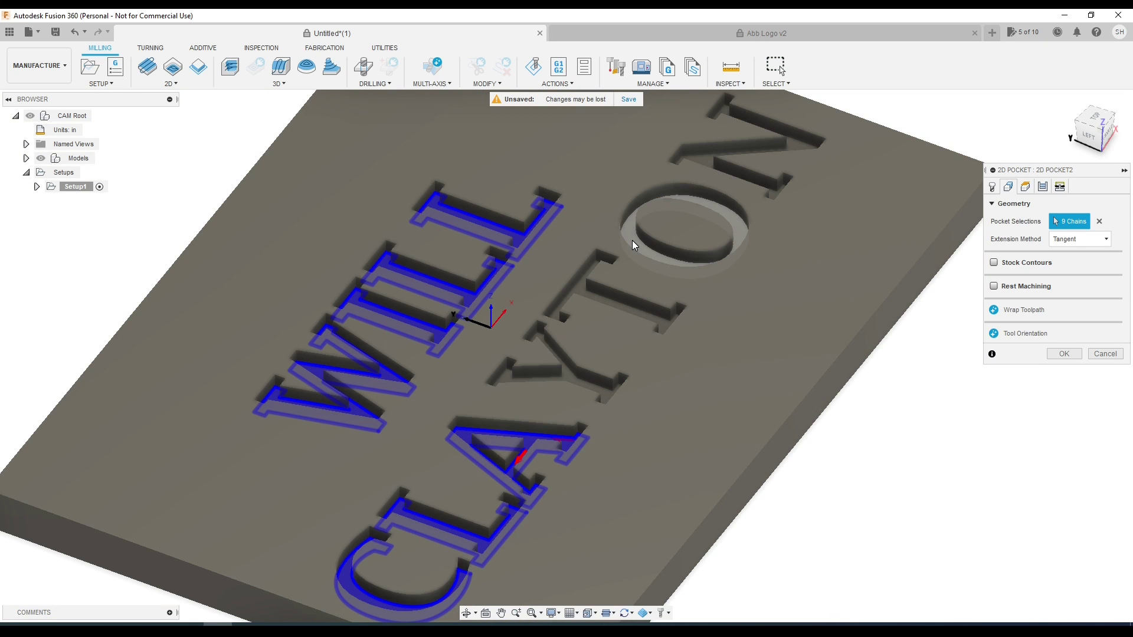
left_click(633, 246)
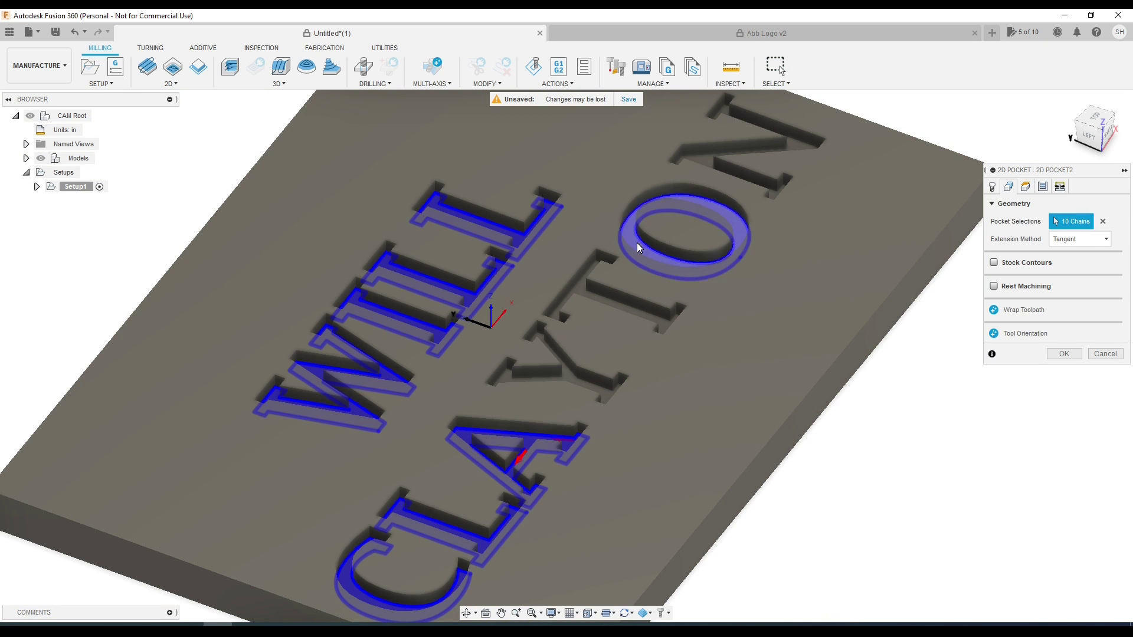
left_click(636, 242)
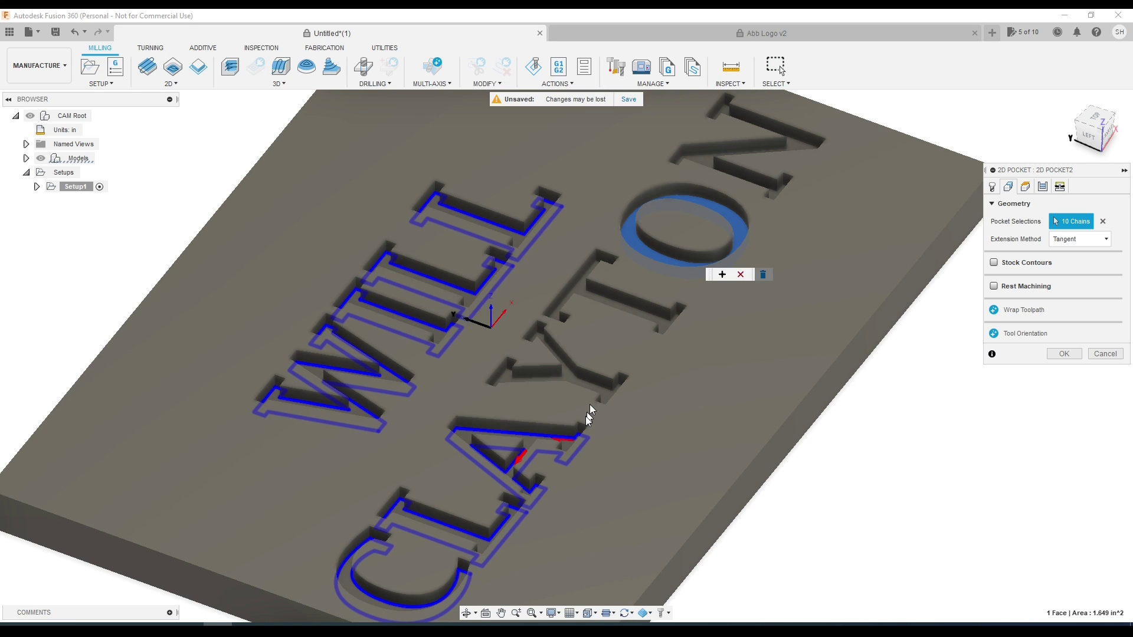
left_click(578, 436)
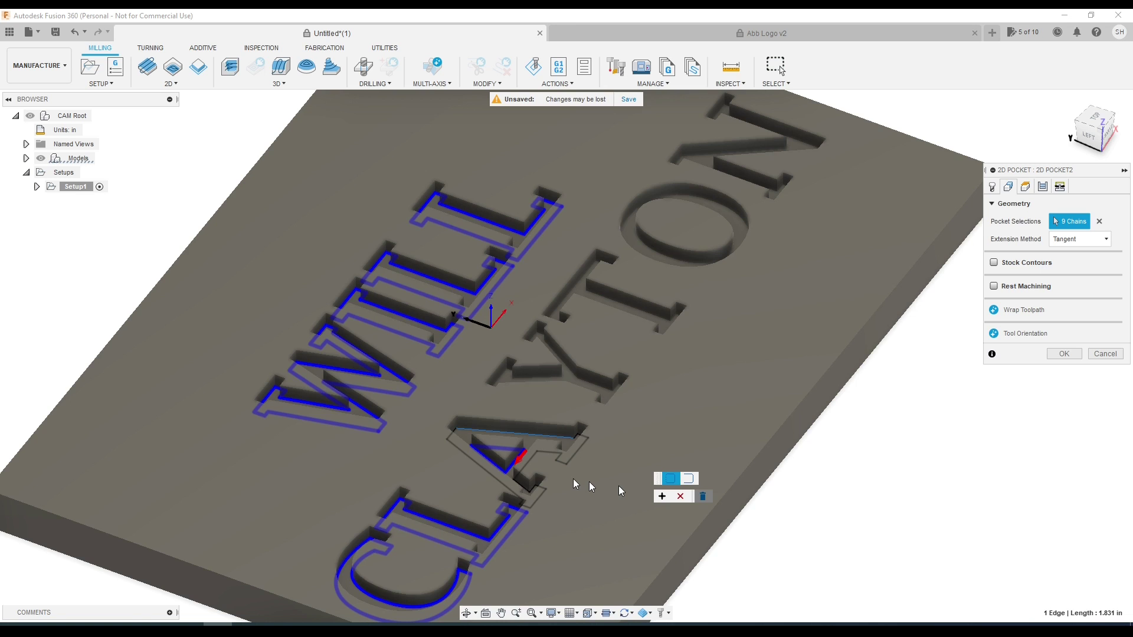
left_click(618, 486)
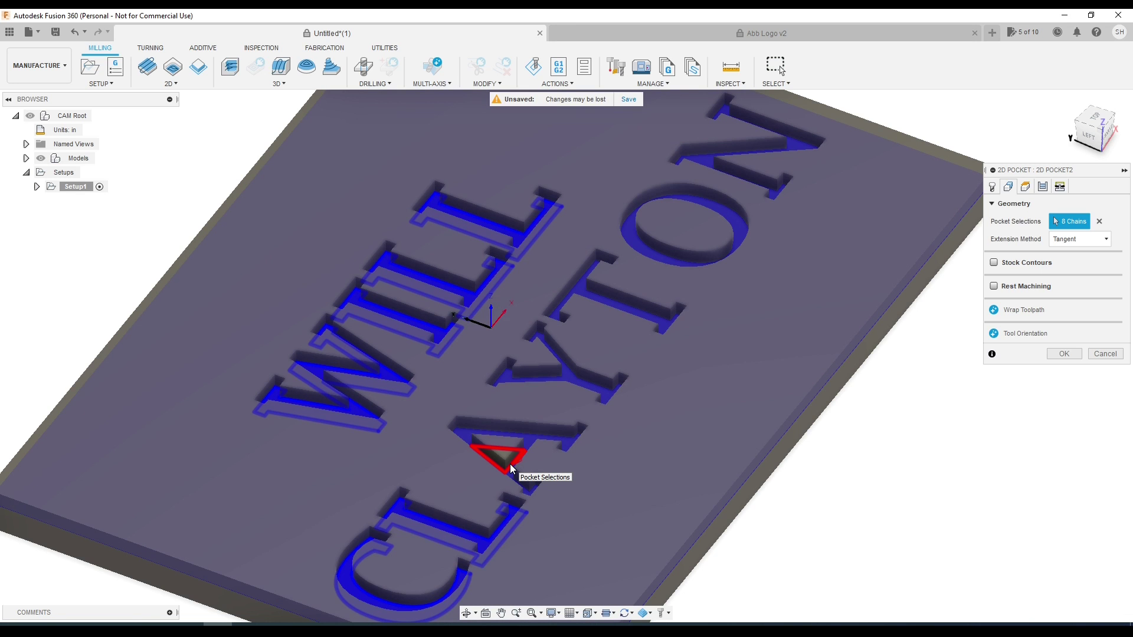
left_click(510, 464)
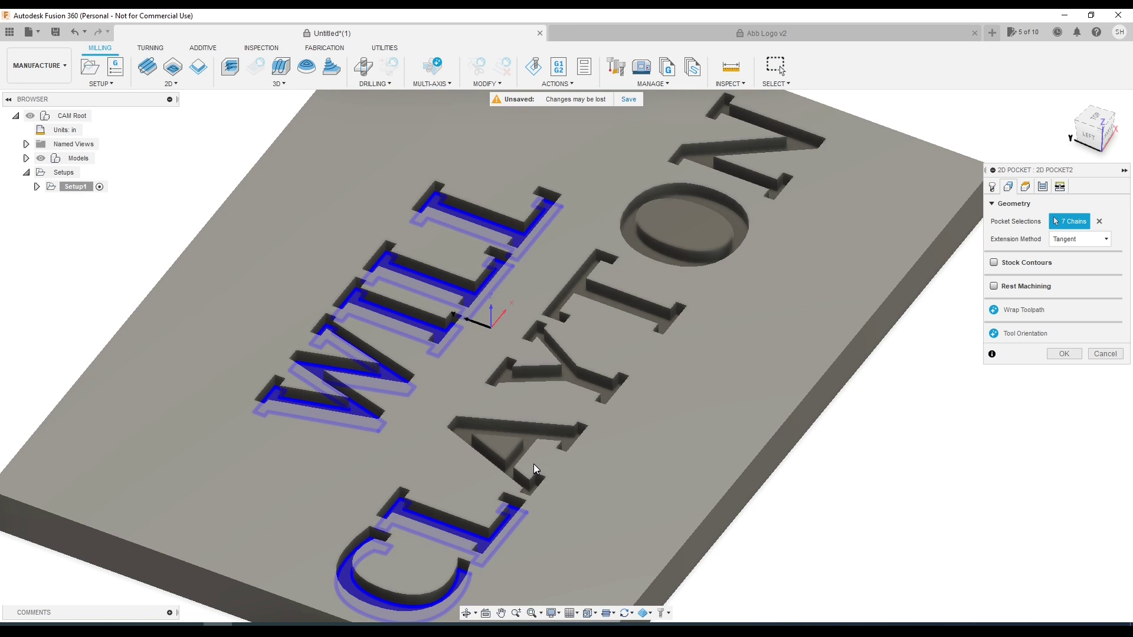
Add the A, Y, T and O outlines of CLAYTON to the pocket.
scroll(534, 463, "up", 3)
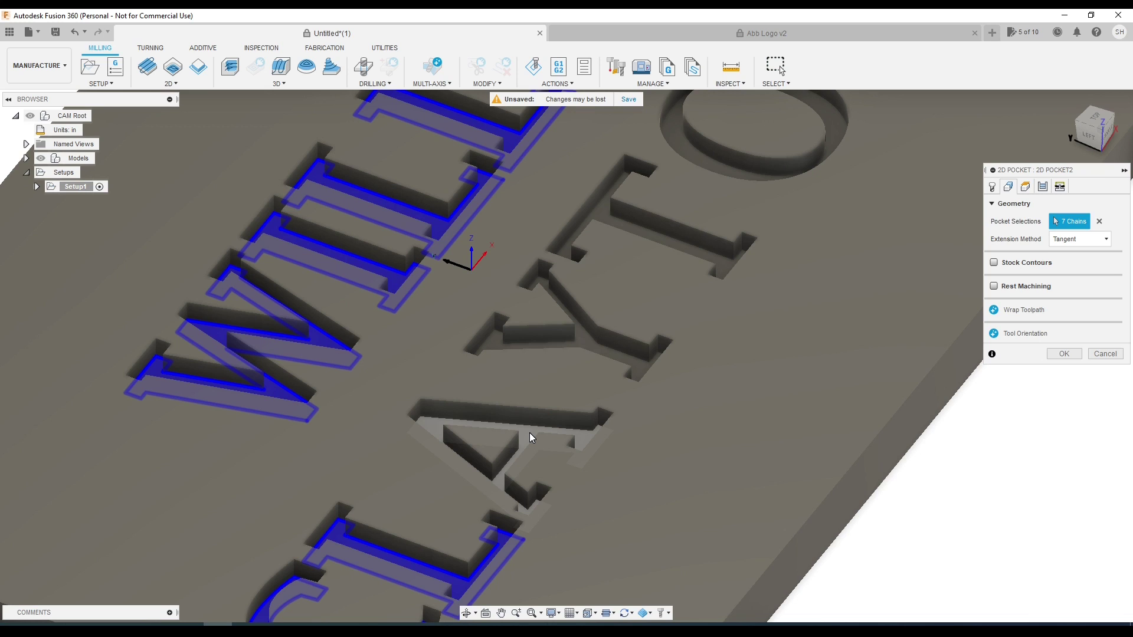
left_click(529, 433)
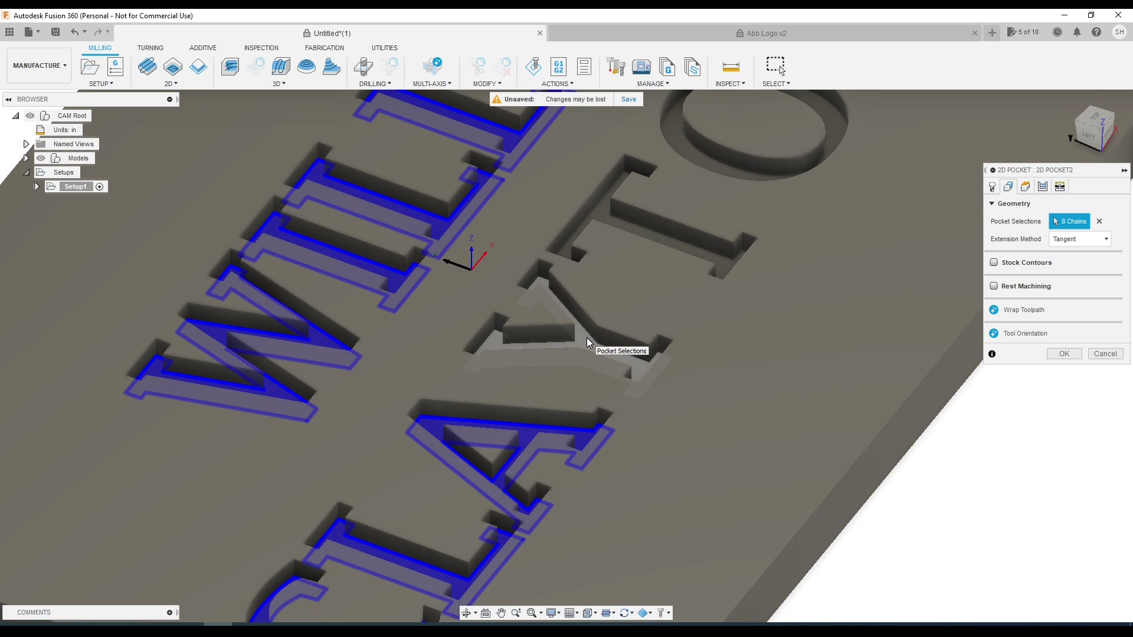
left_click(586, 338)
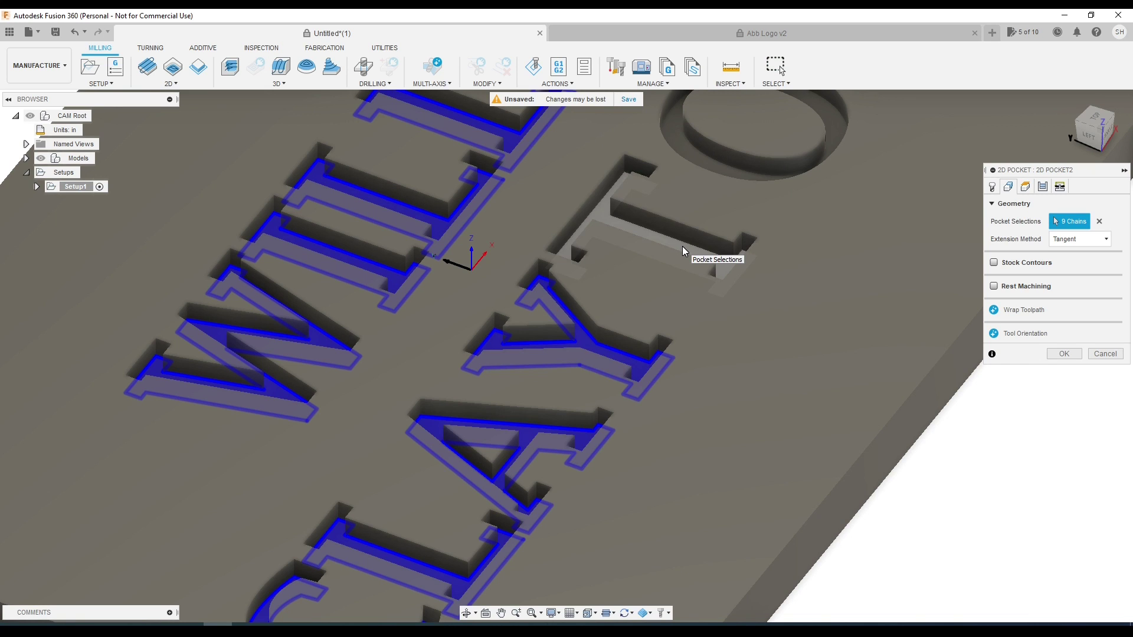
left_click(682, 246)
scroll(652, 325, "down", 5)
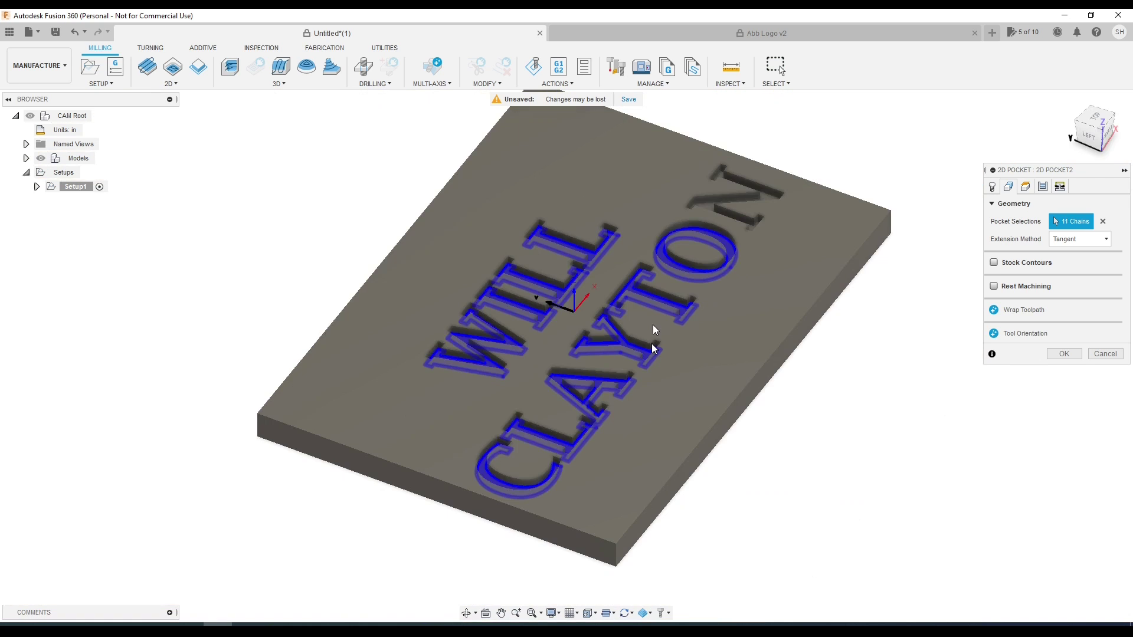
left_click(652, 325)
scroll(756, 221, "up", 5)
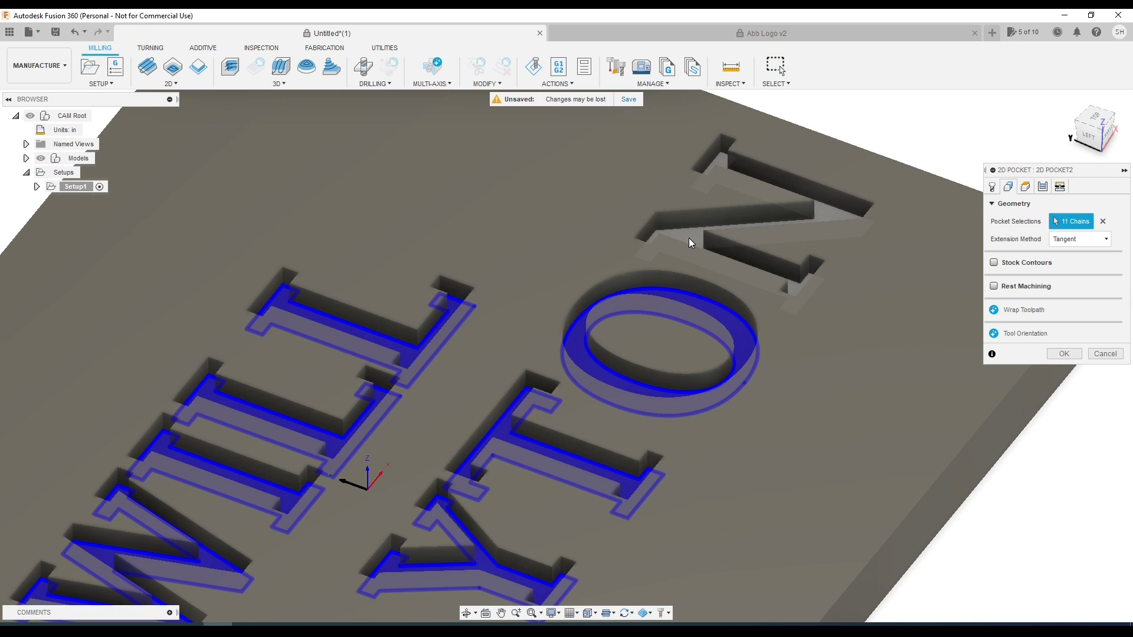
Add the N of CLAYTON and check the Selection Filters settings.
left_click(688, 238)
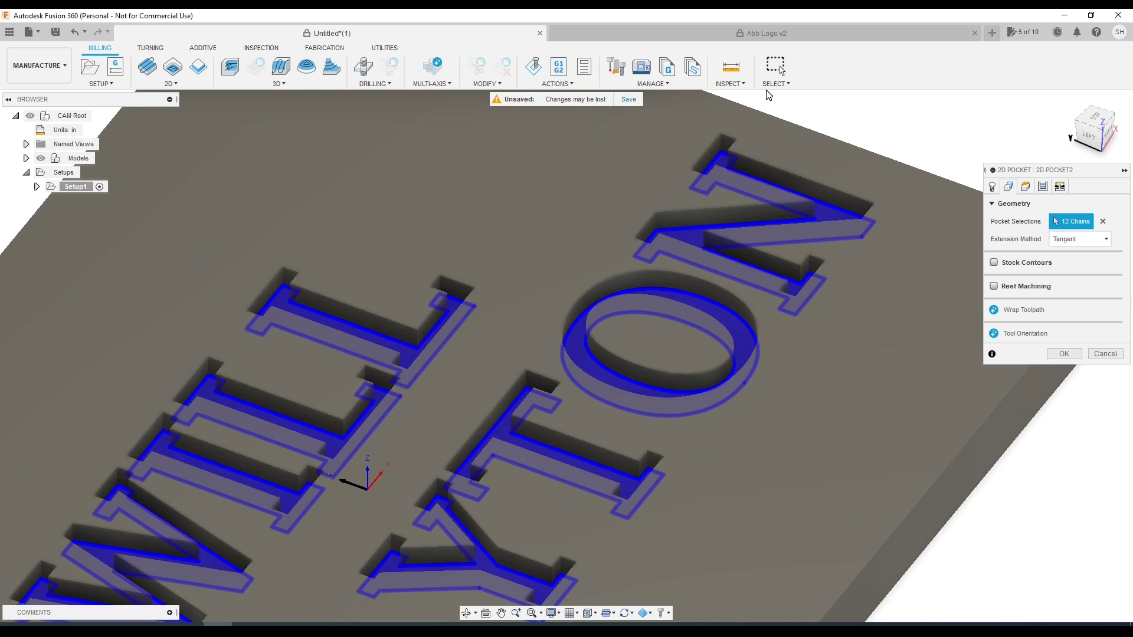
left_click(775, 83)
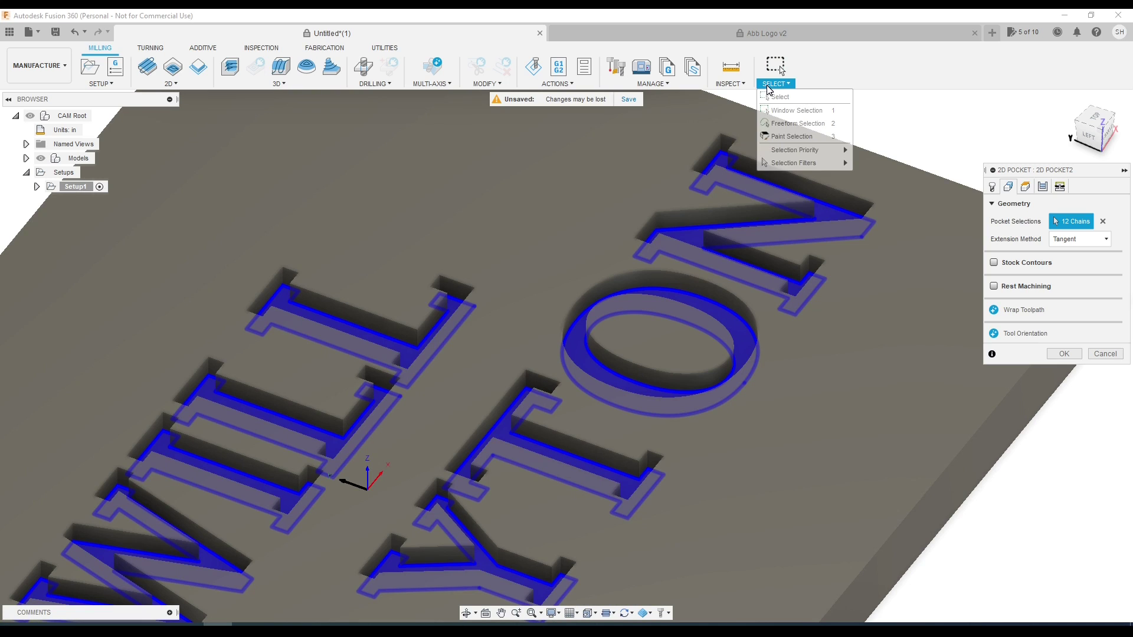
mouse_move(782, 164)
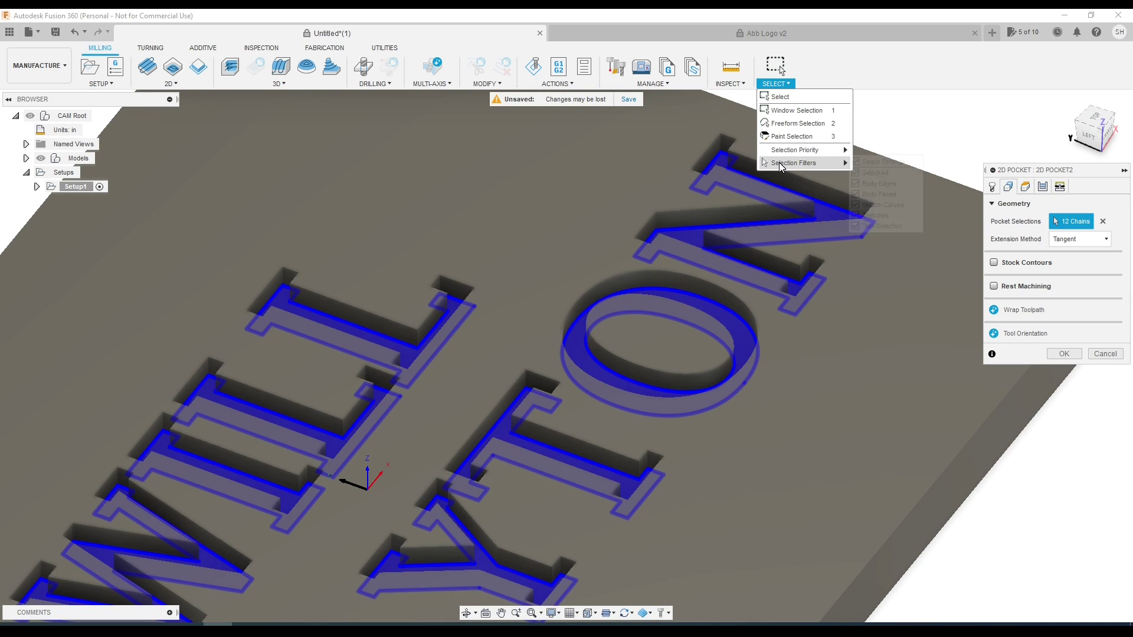
left_click(861, 176)
left_click(856, 173)
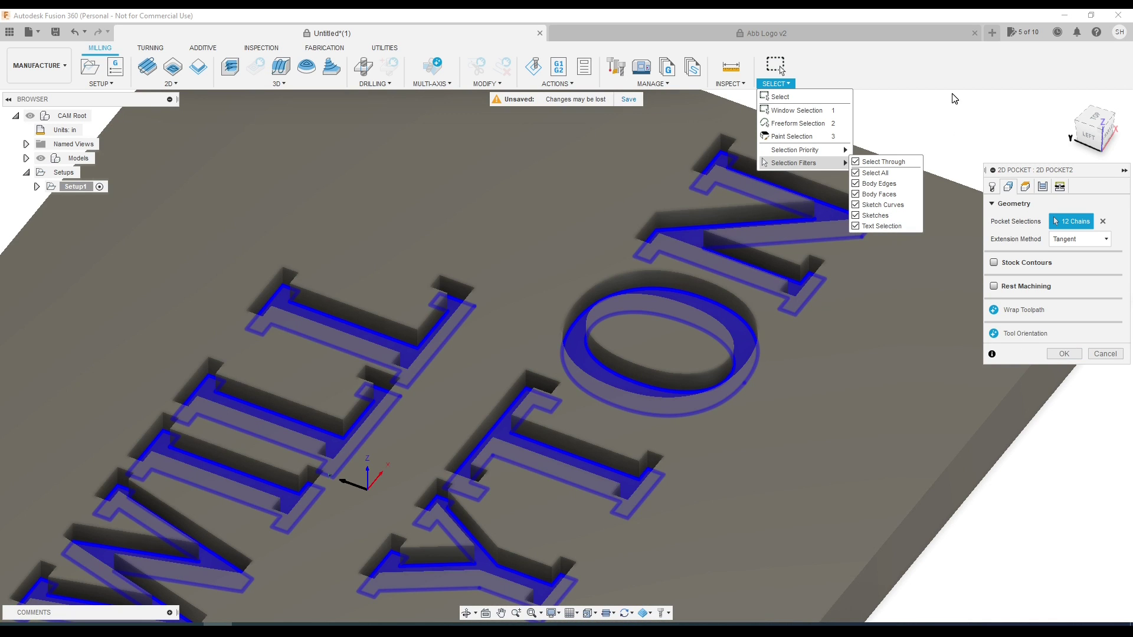
left_click(766, 315)
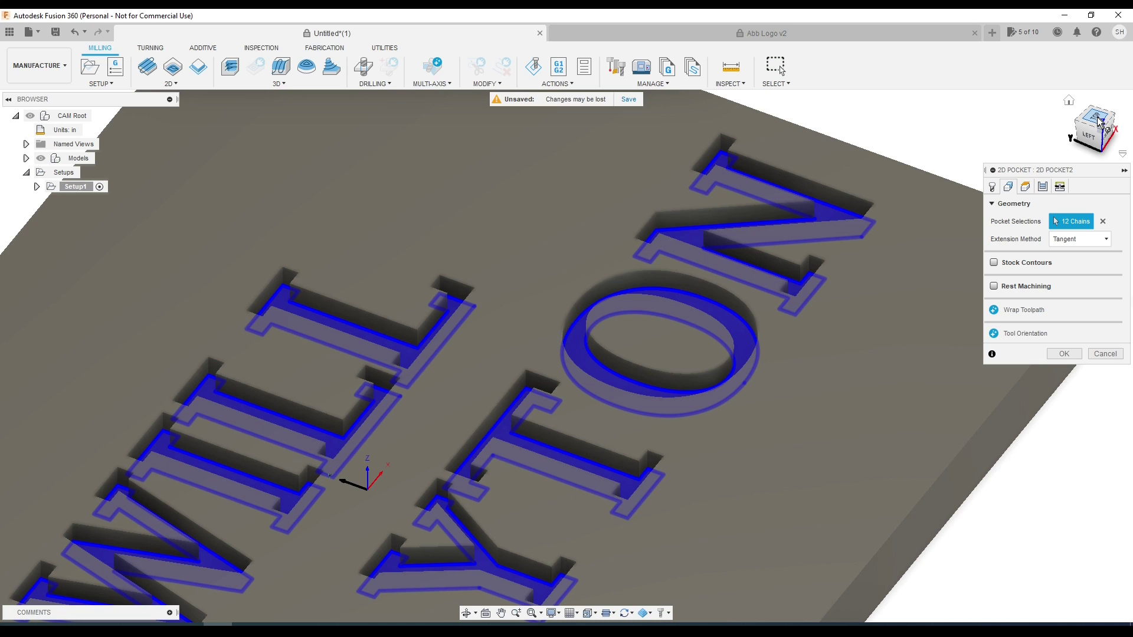
View the lettering from the top, rotated level, then tilt to verify all 12 chains.
left_click(1098, 122)
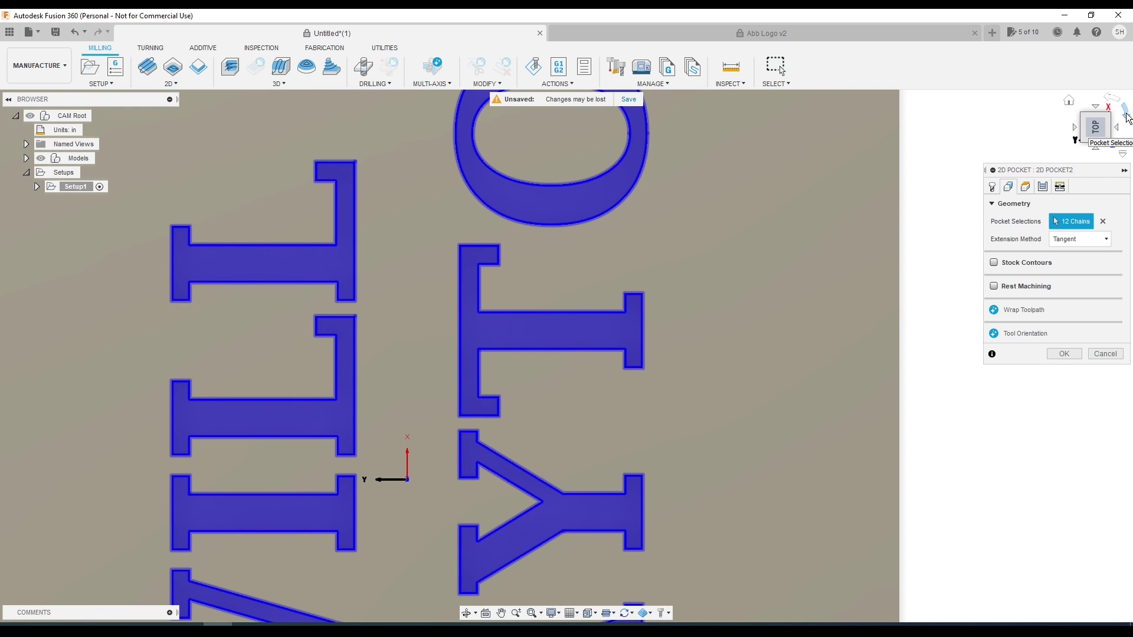
left_click(1125, 114)
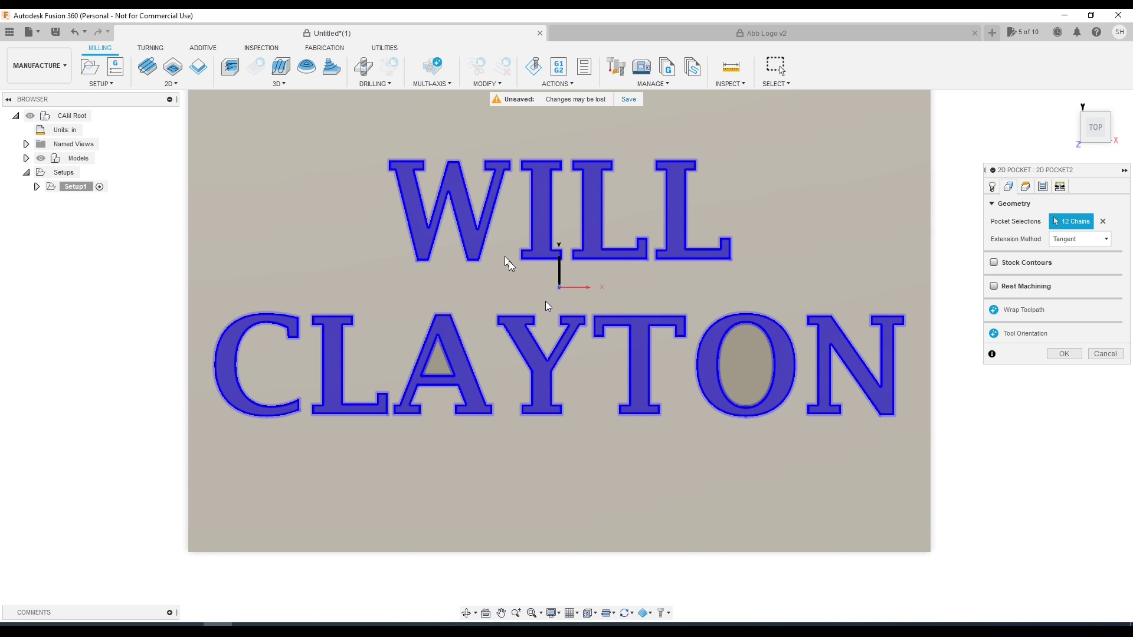
middle_click_drag(509, 261, 519, 236, "shift")
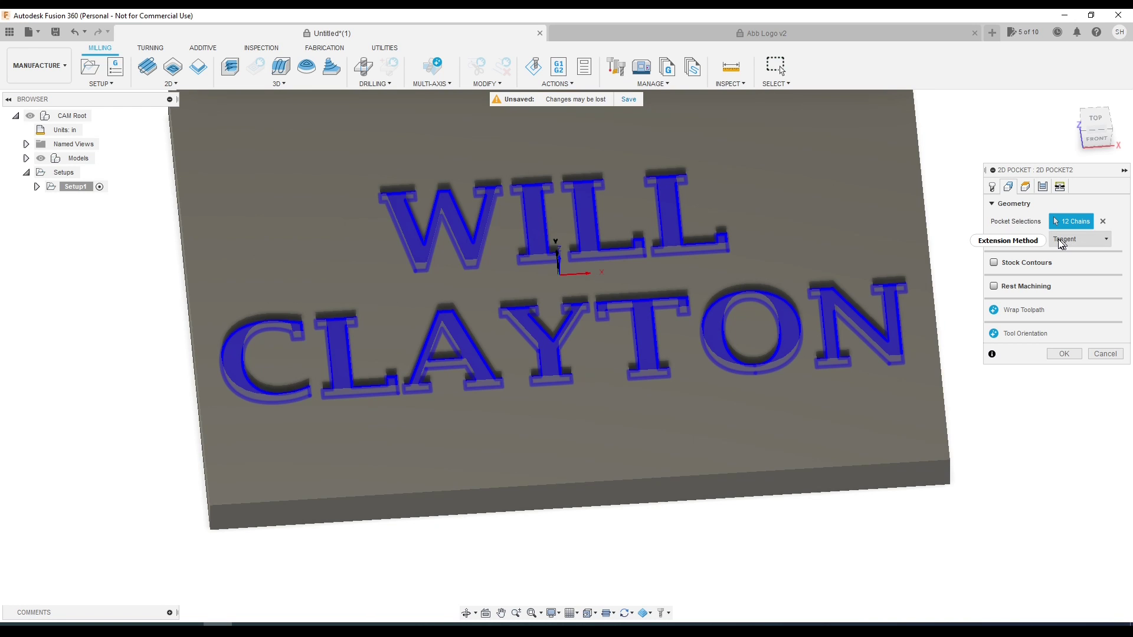
Set the Clearance, Retract and Feed Height offsets to 0.1 in on the Heights tab.
left_click(1024, 187)
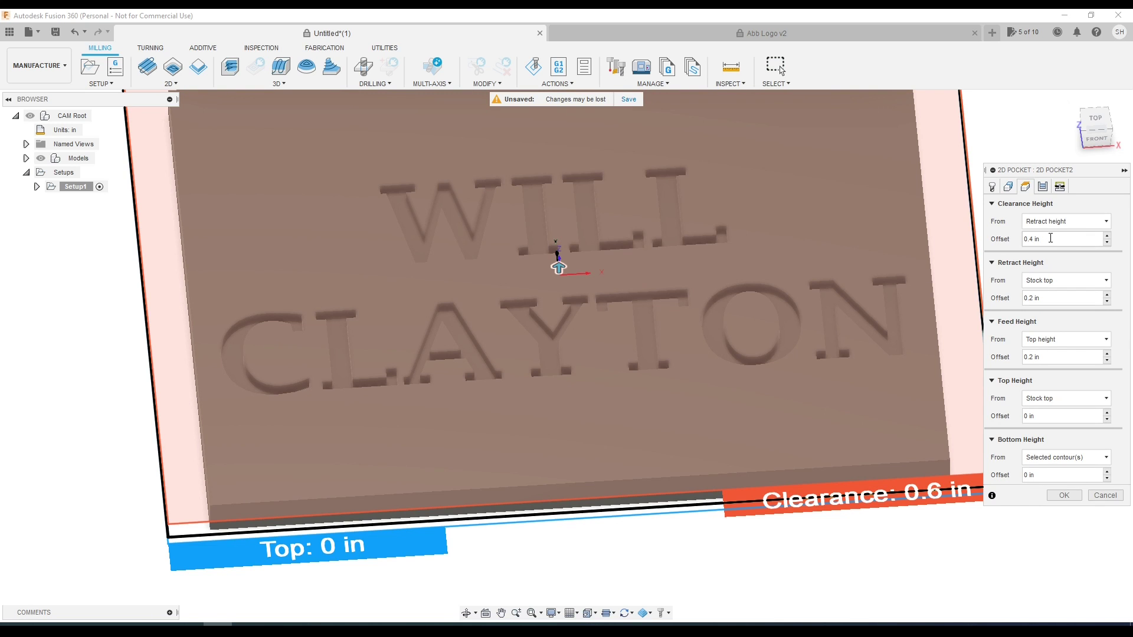
key("shift+Left")
type("1")
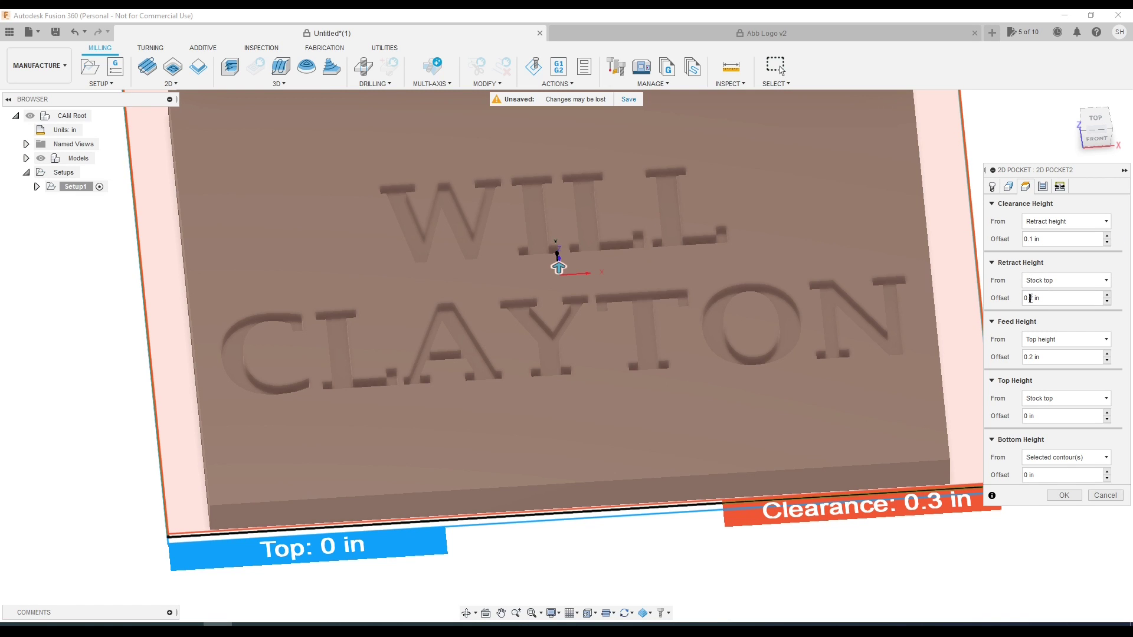
type("1")
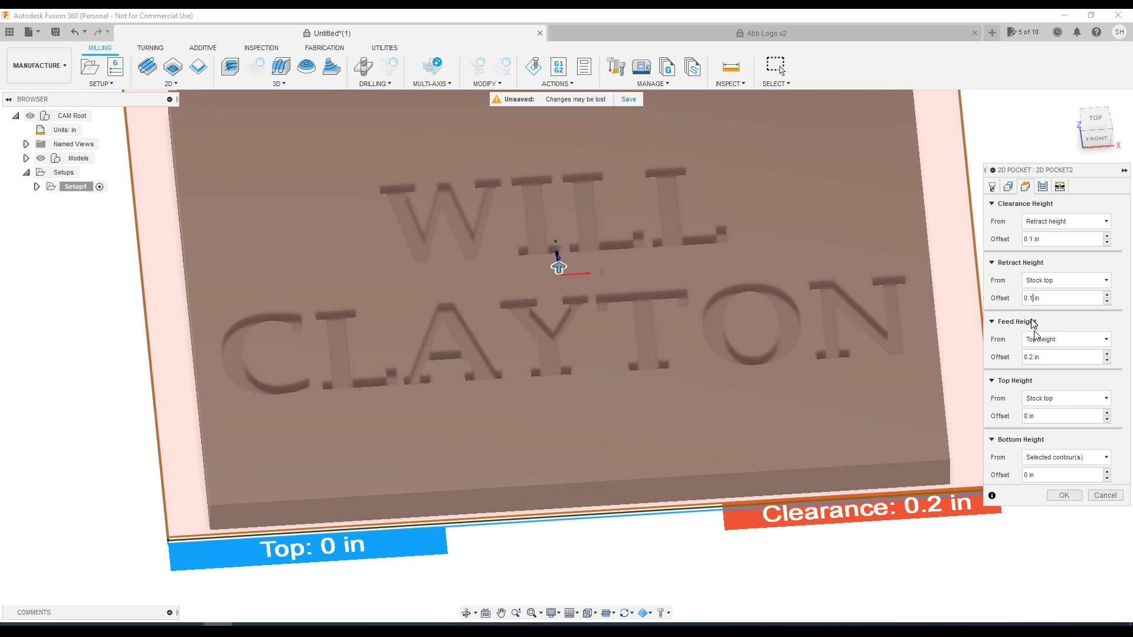
type("1")
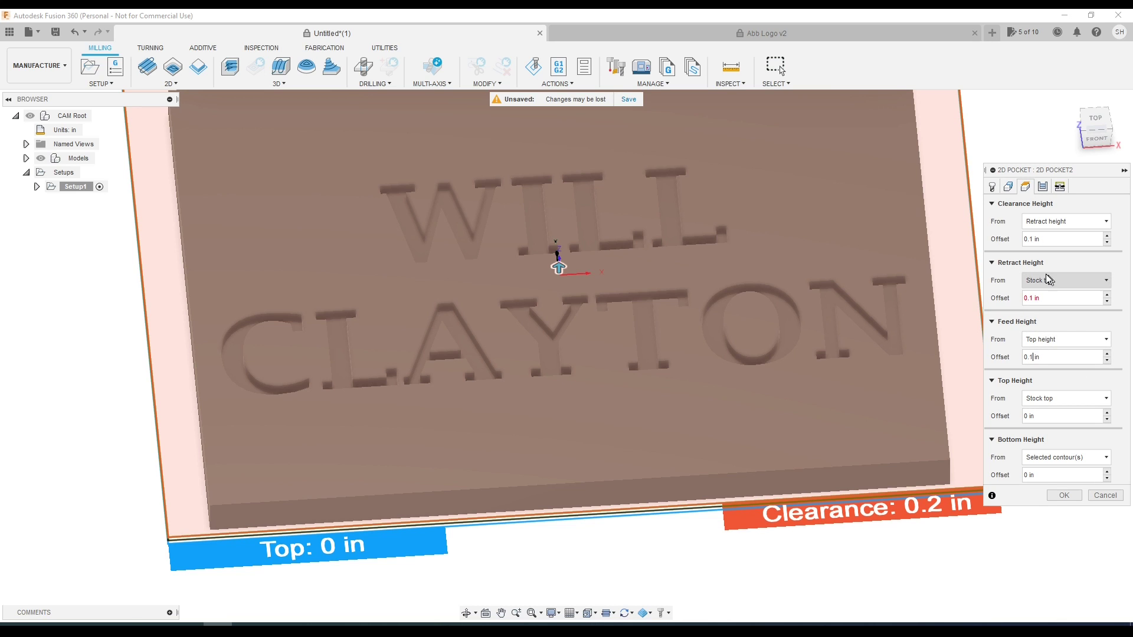
key("Tab")
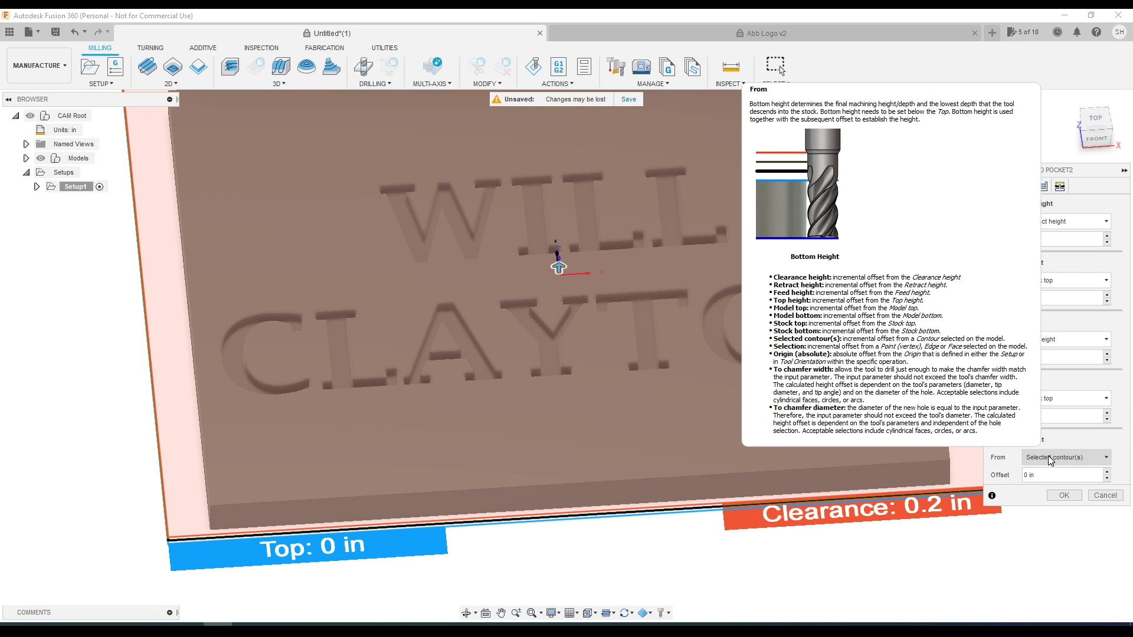
left_click(1009, 187)
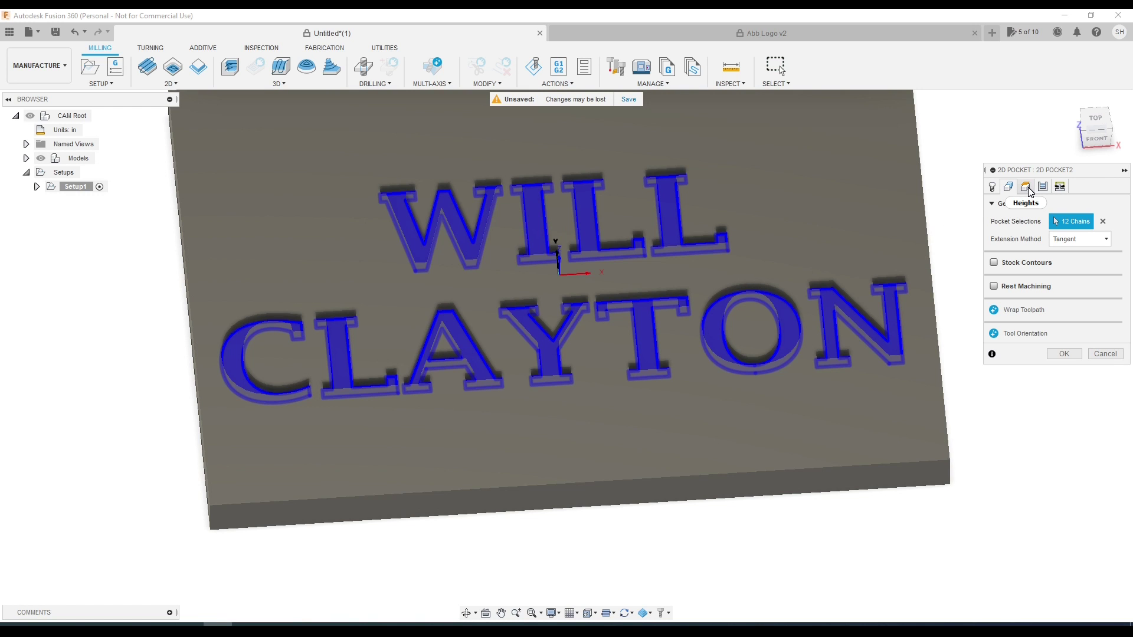
Review the pocket's Heights and Passes settings, accept them, and ignore the ramp clearance warning.
left_click(1029, 187)
left_click(1042, 188)
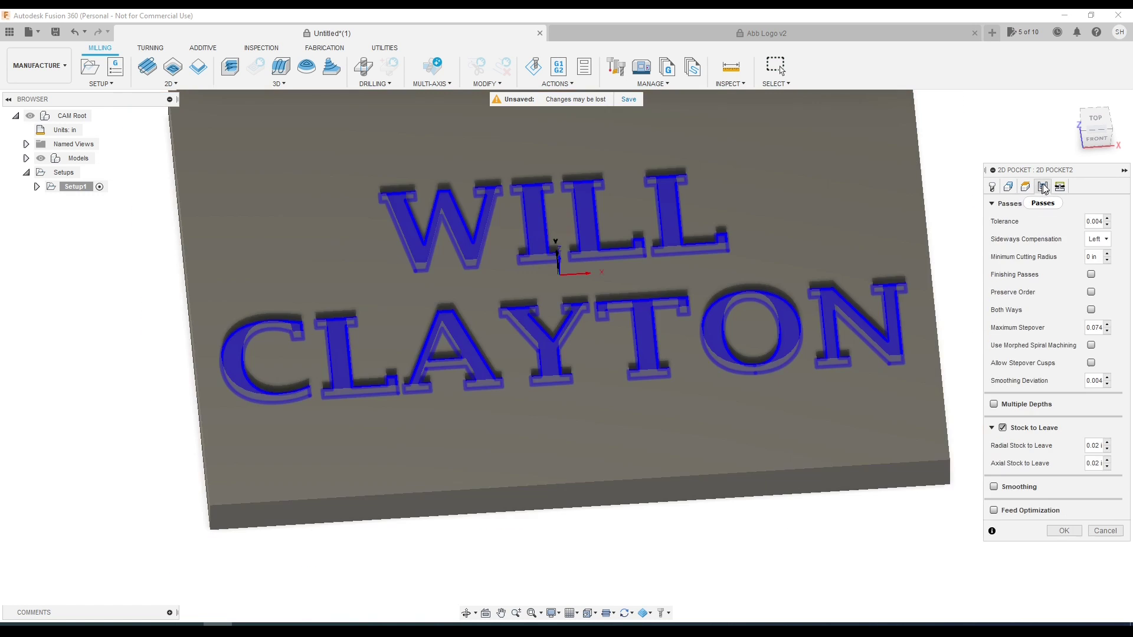
left_click(1024, 188)
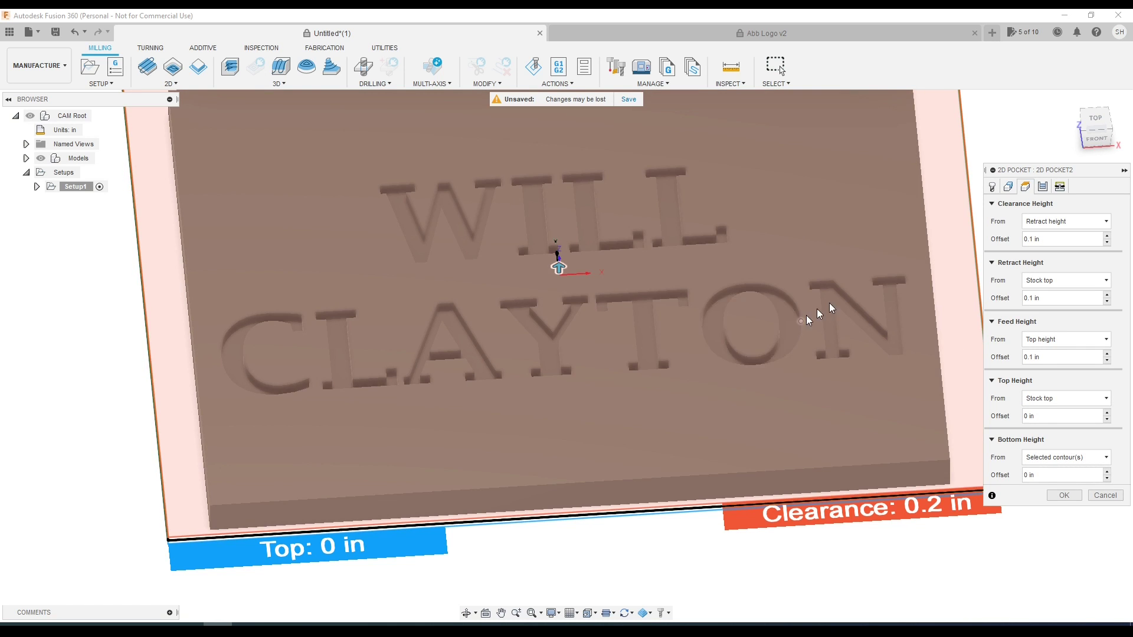
left_click(1043, 186)
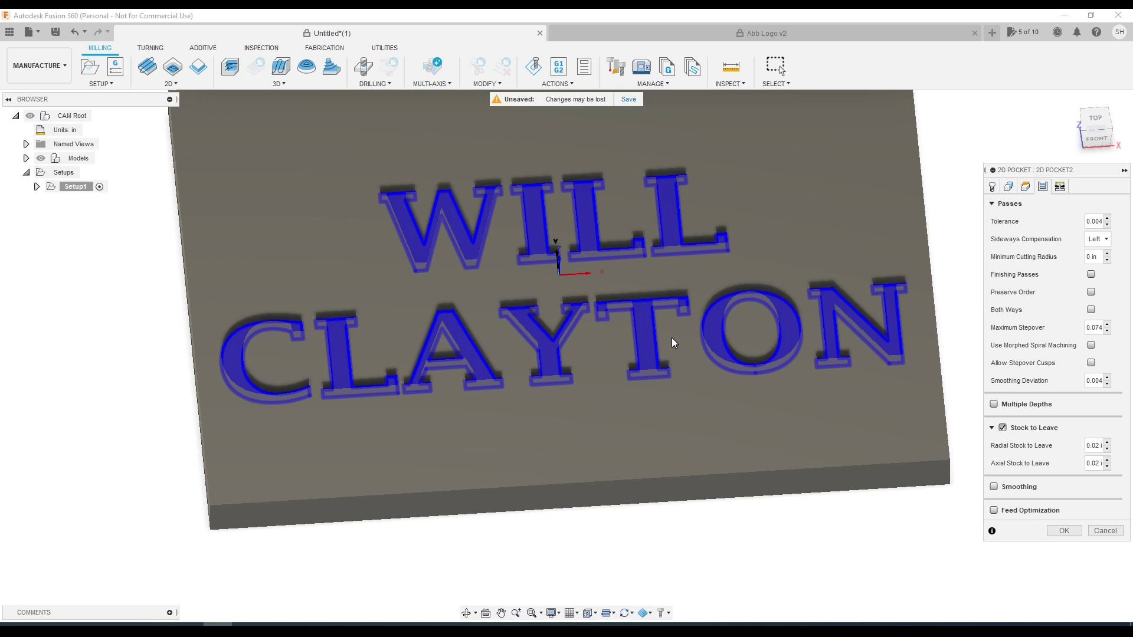
left_click(1064, 532)
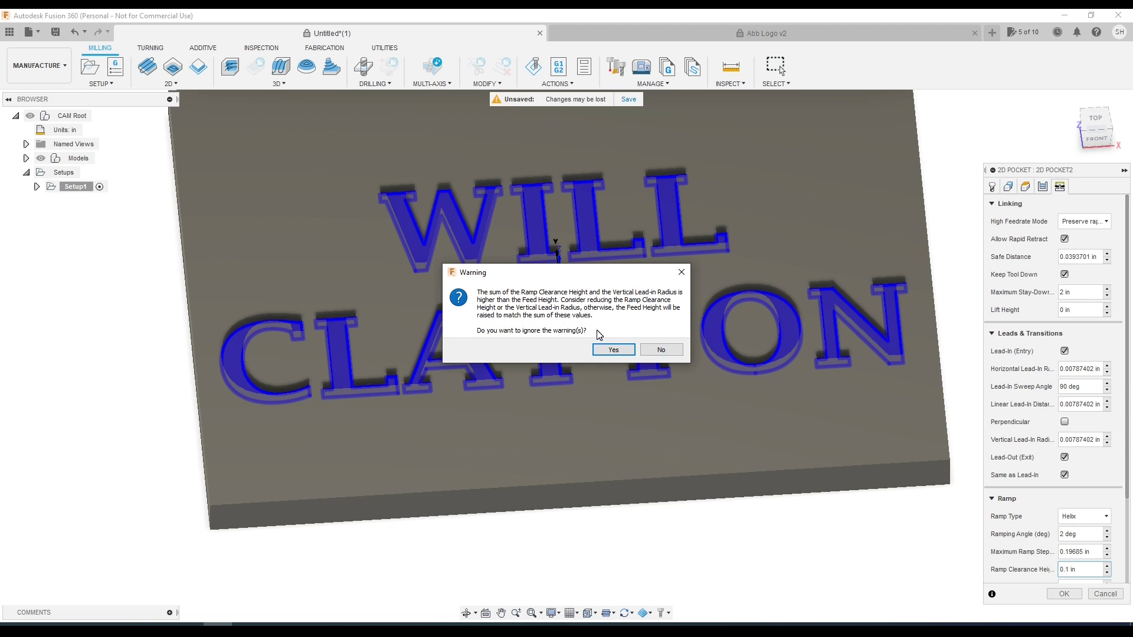
left_click(613, 350)
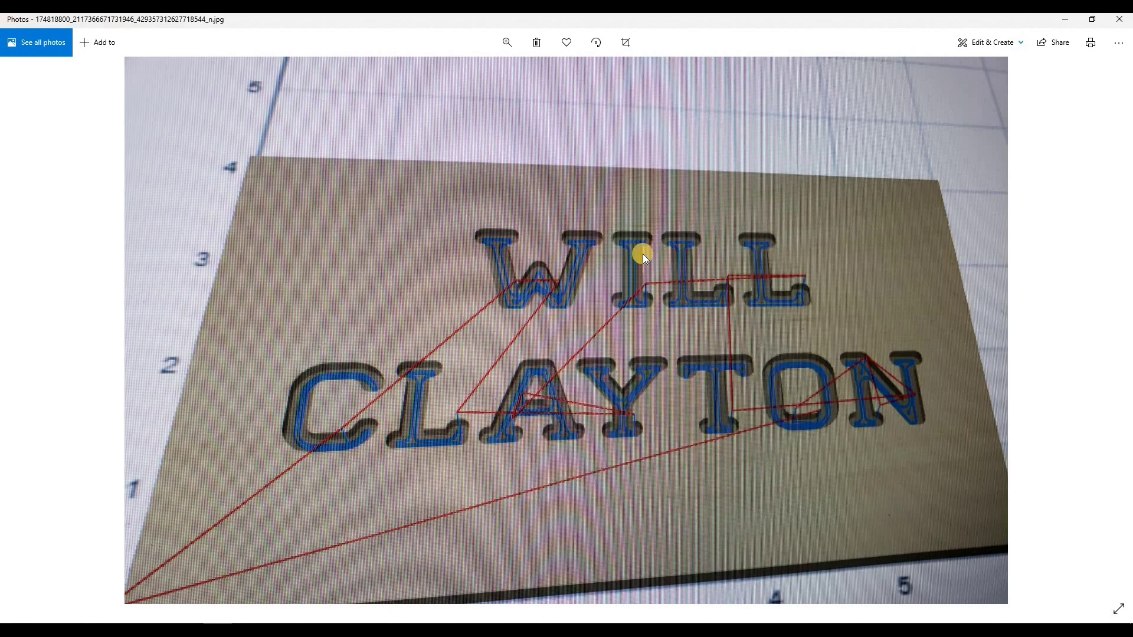
Zoom into the WILL letters of the reference toolpath photo and back out to the whole image.
scroll(642, 254, "up", 4)
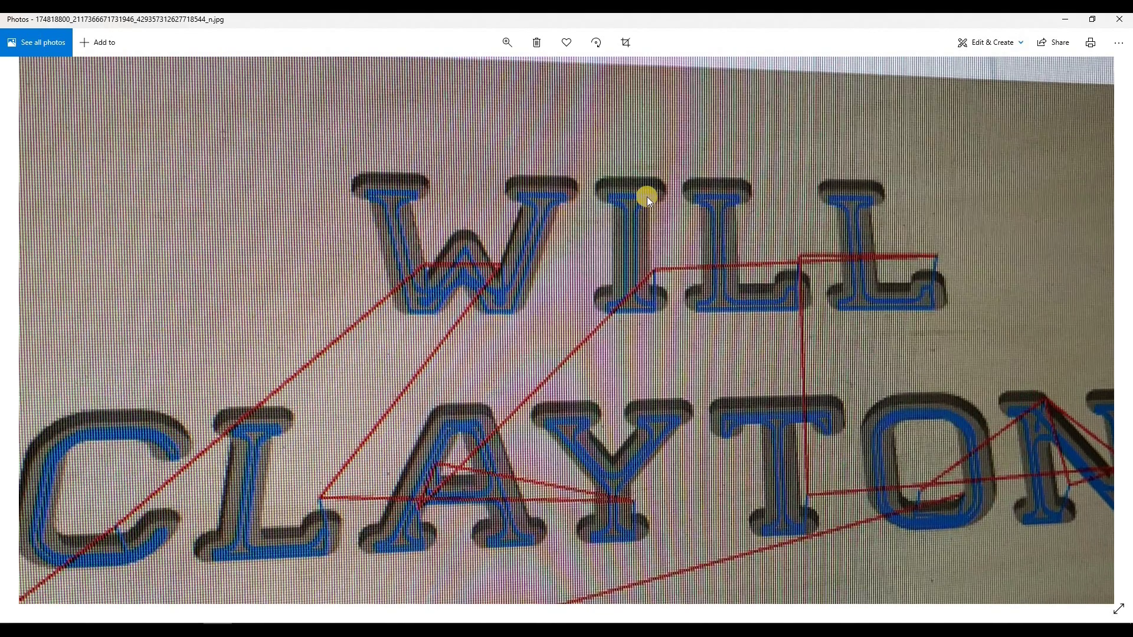
scroll(646, 196, "down", 5)
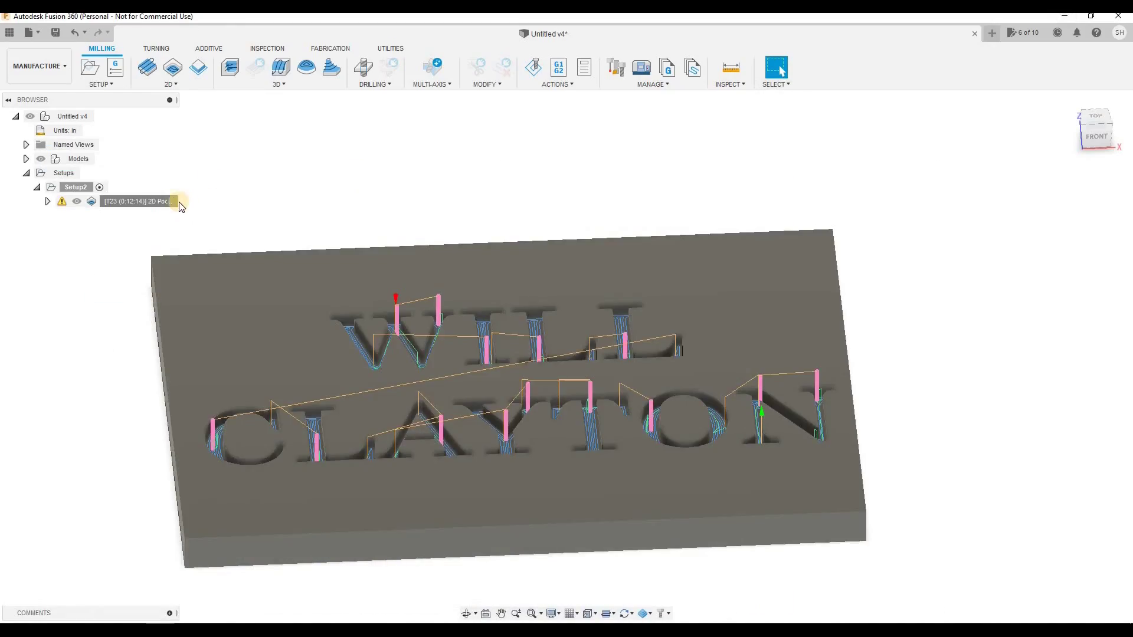
Simulate 2D Pocket1, playing it at a slower speed and scrubbing ahead to later letters.
right_click(161, 201)
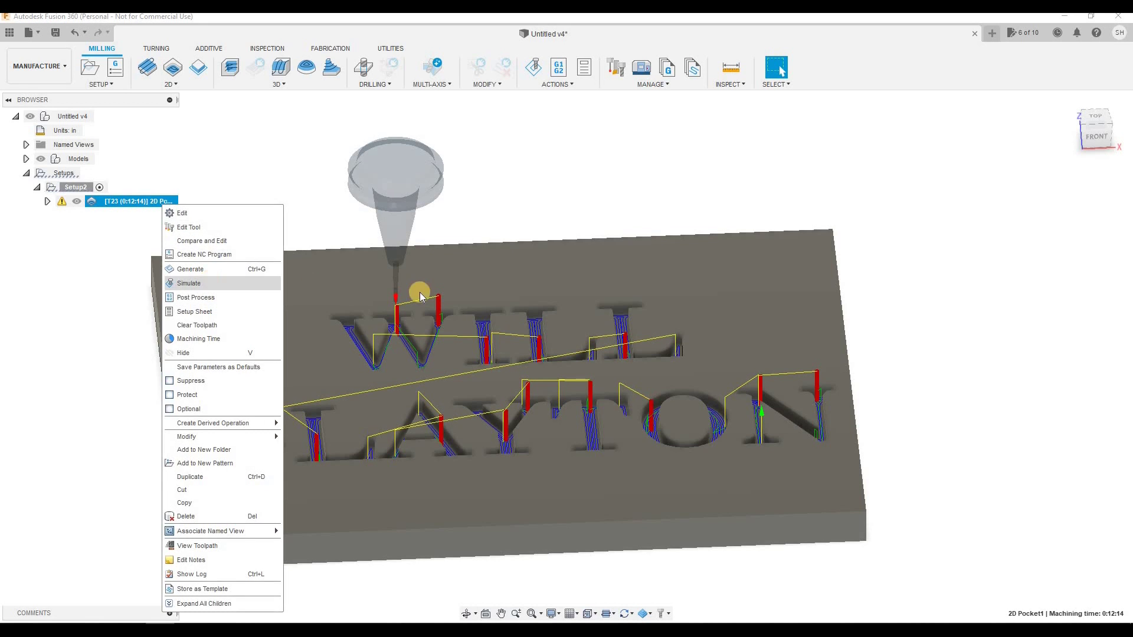
left_click(211, 284)
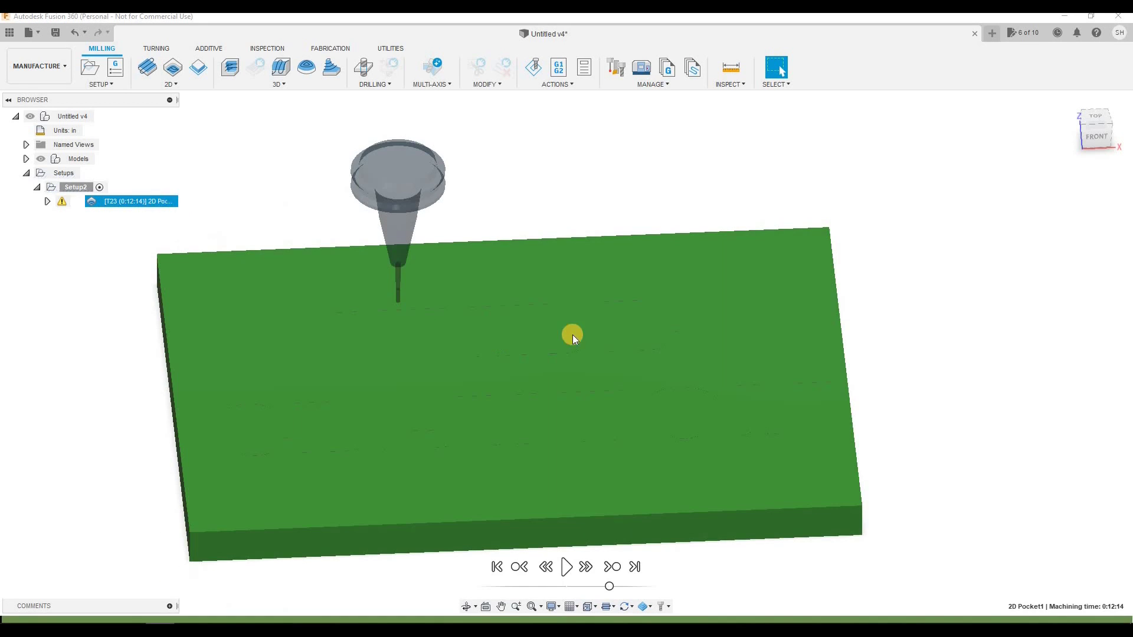
left_click(573, 574)
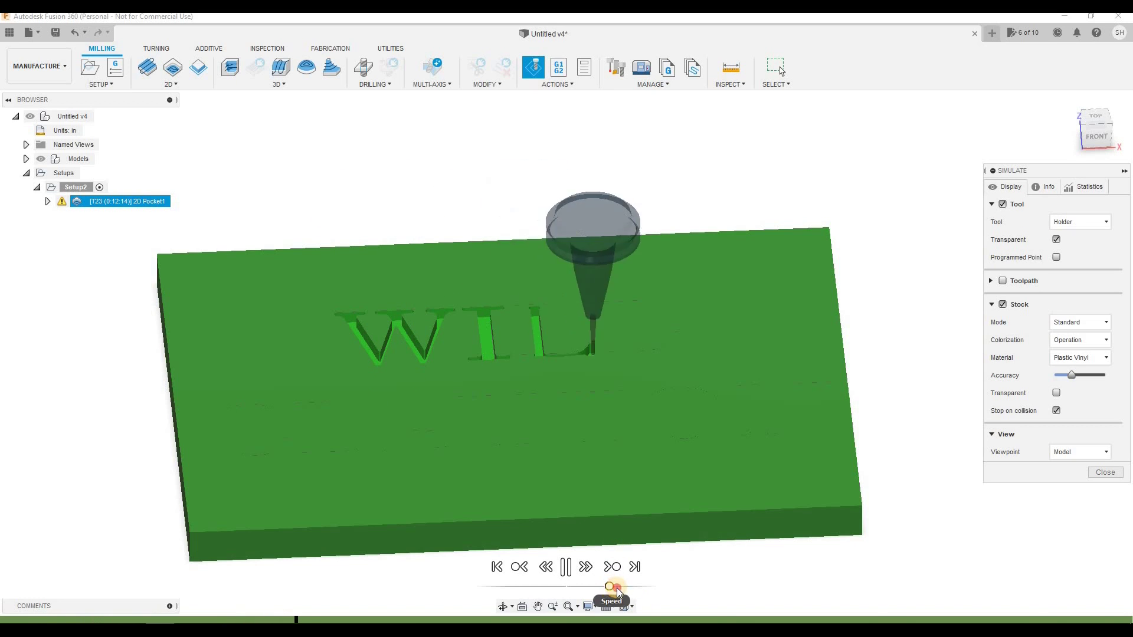
left_click_drag(618, 592, 598, 592)
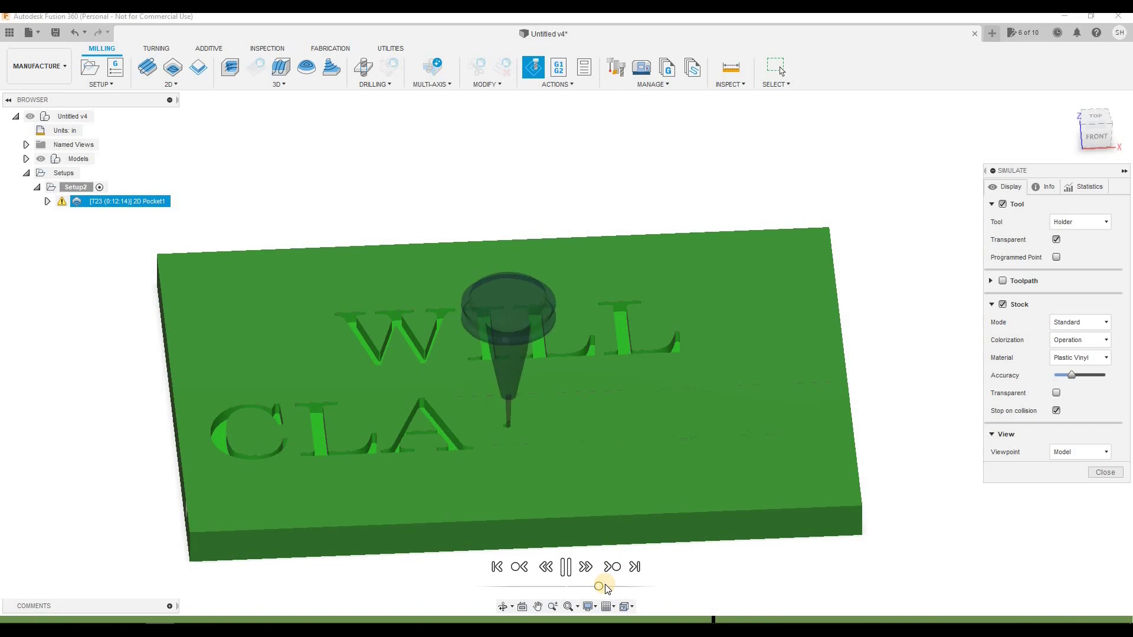
left_click_drag(605, 588, 610, 588)
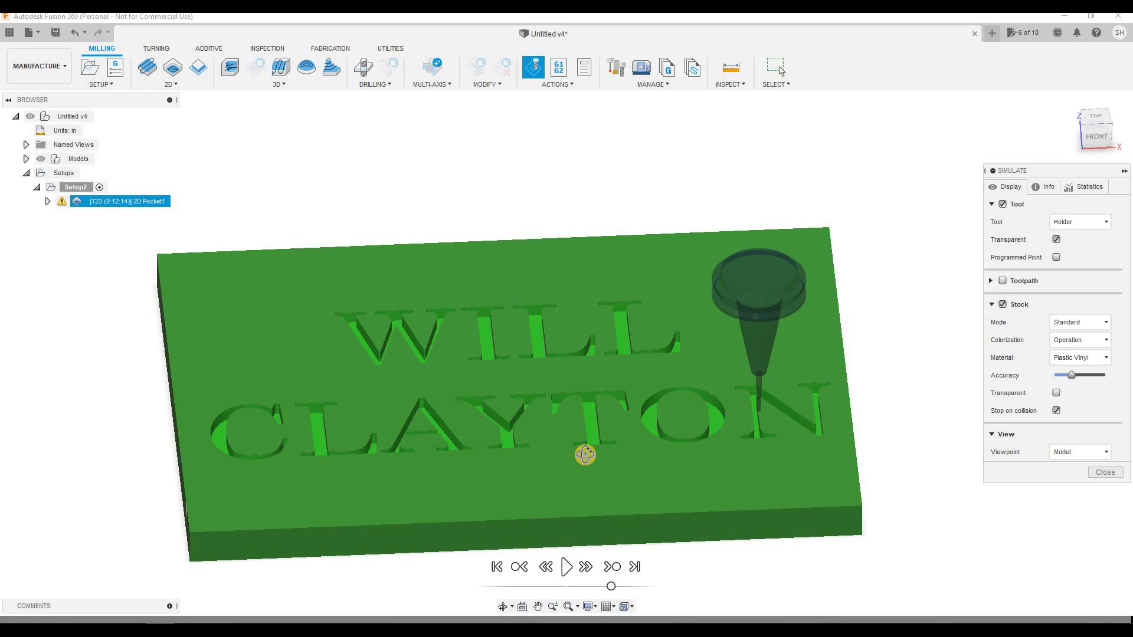
View the carved stock from above, compare it with the reference photo, and close the simulation.
middle_click_drag(581, 455, 564, 336, "shift")
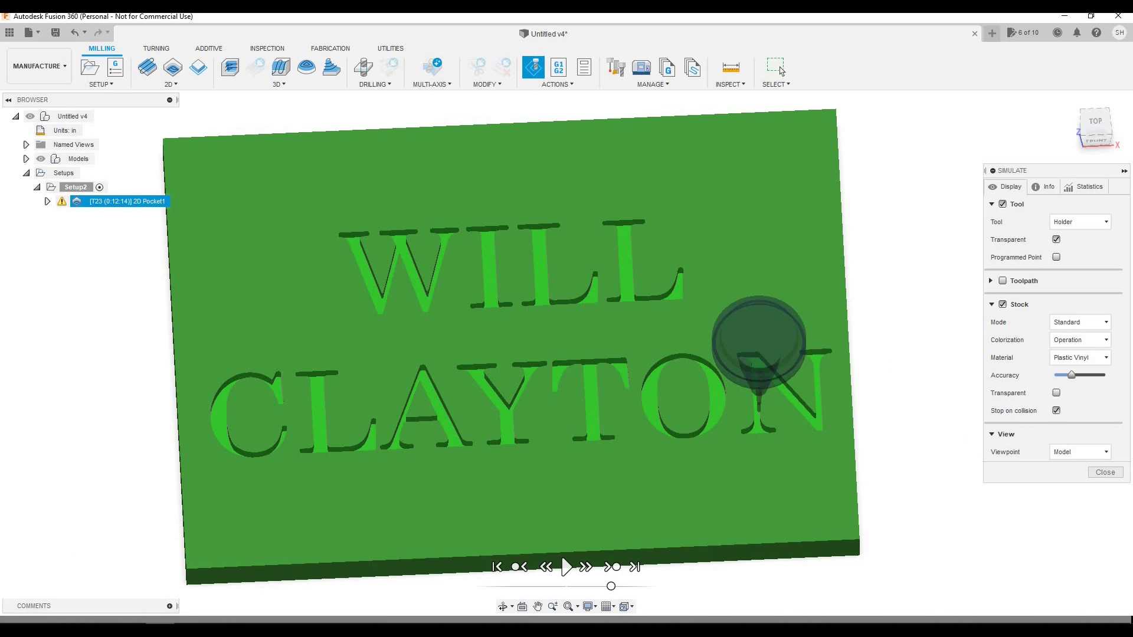
left_click(217, 623)
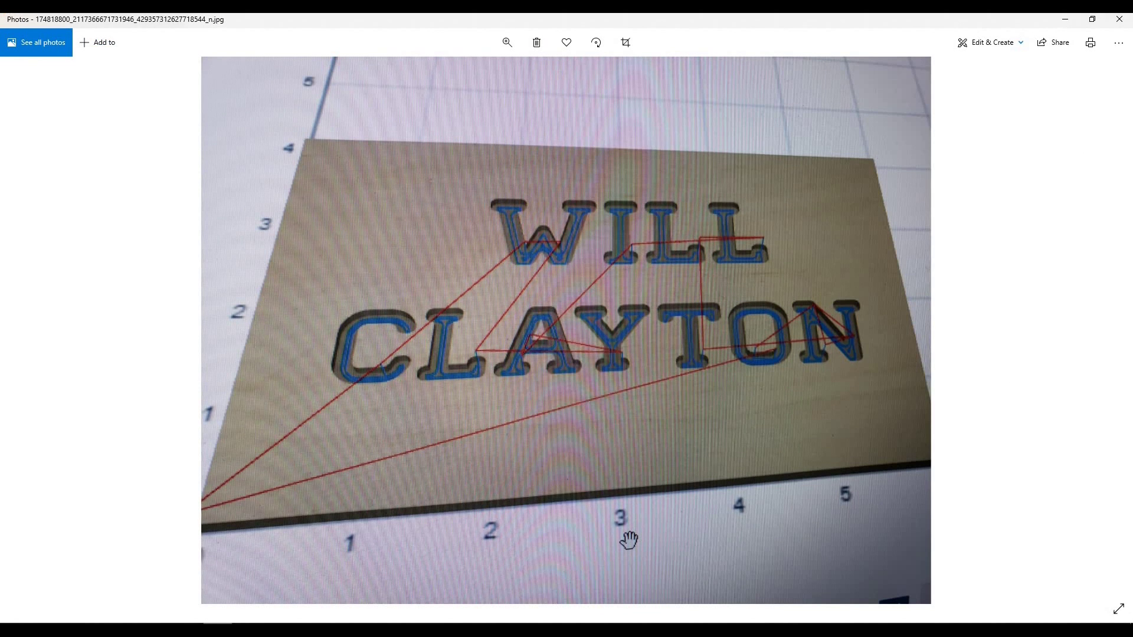
key("alt+Tab")
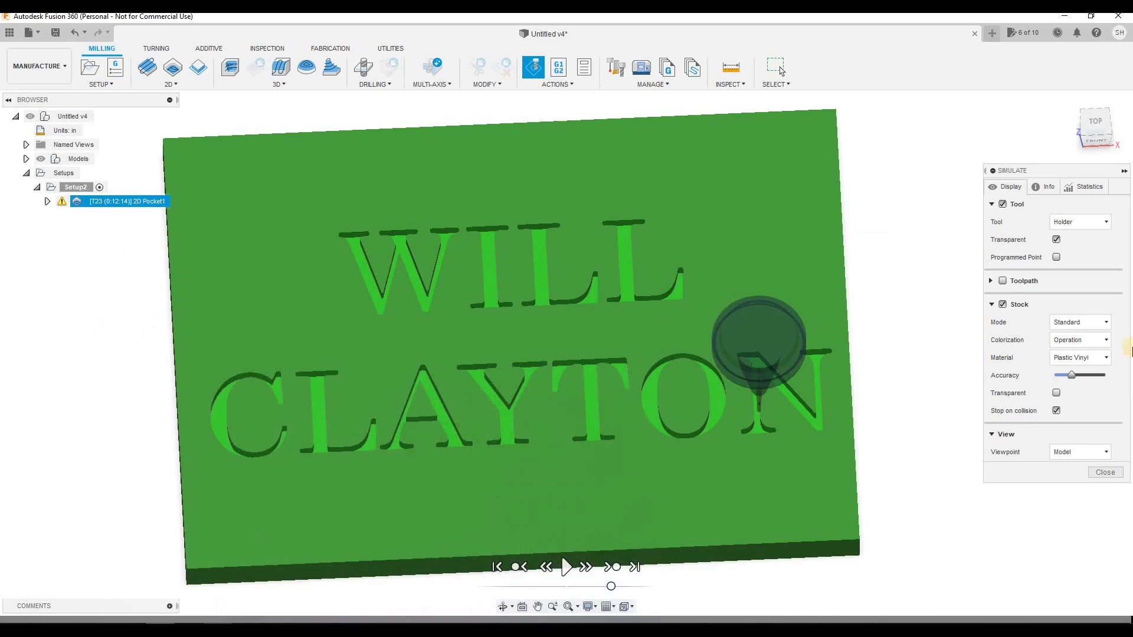
left_click(1096, 476)
Reopen 2D Pocket1 for editing and bring up its Passes settings.
left_click(98, 201)
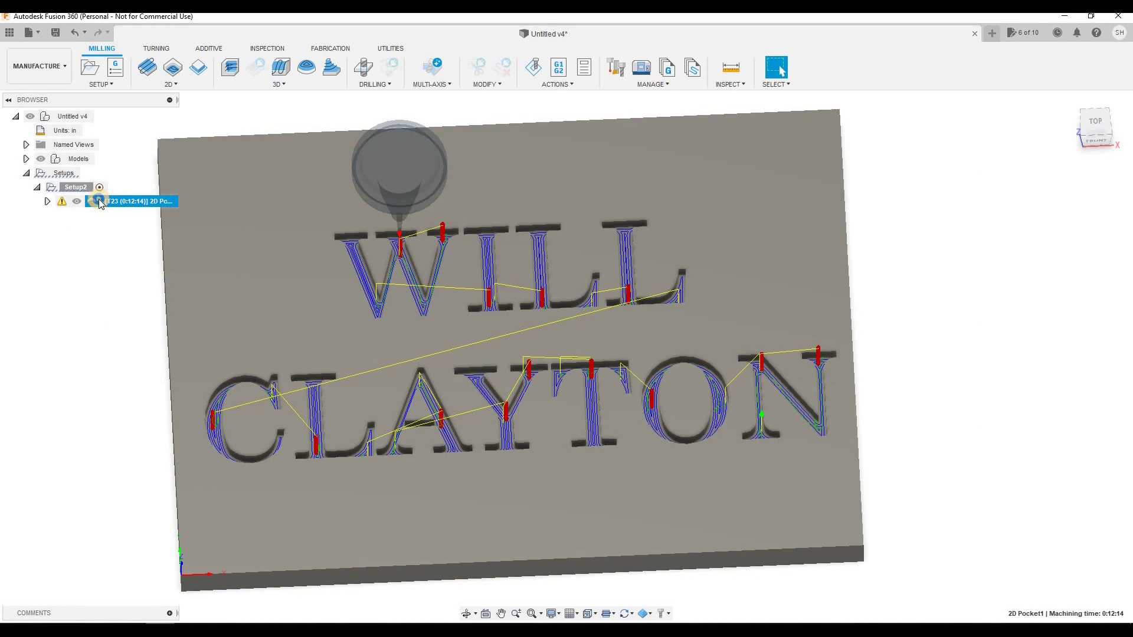
right_click(99, 202)
left_click(675, 180)
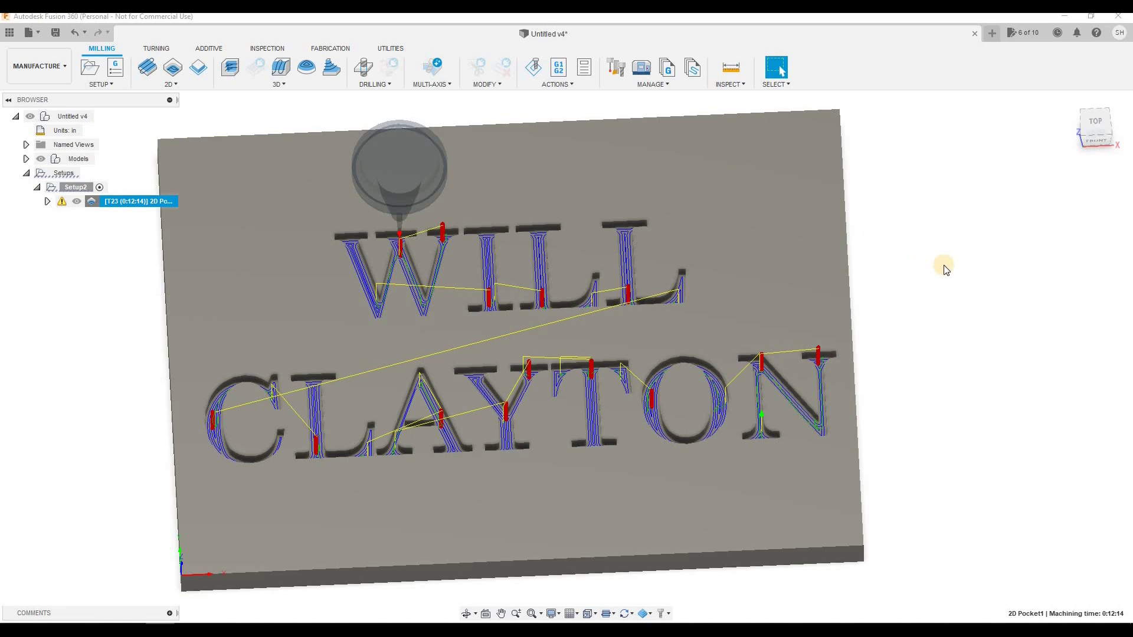
left_click(1065, 186)
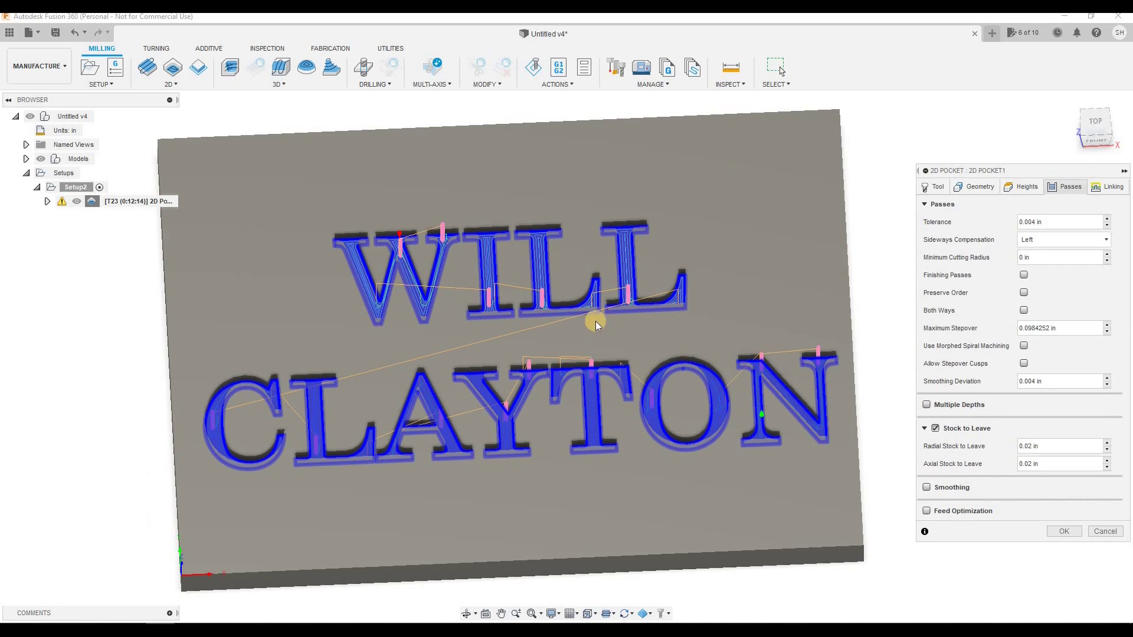
middle_click_drag(581, 372, 574, 319, "shift")
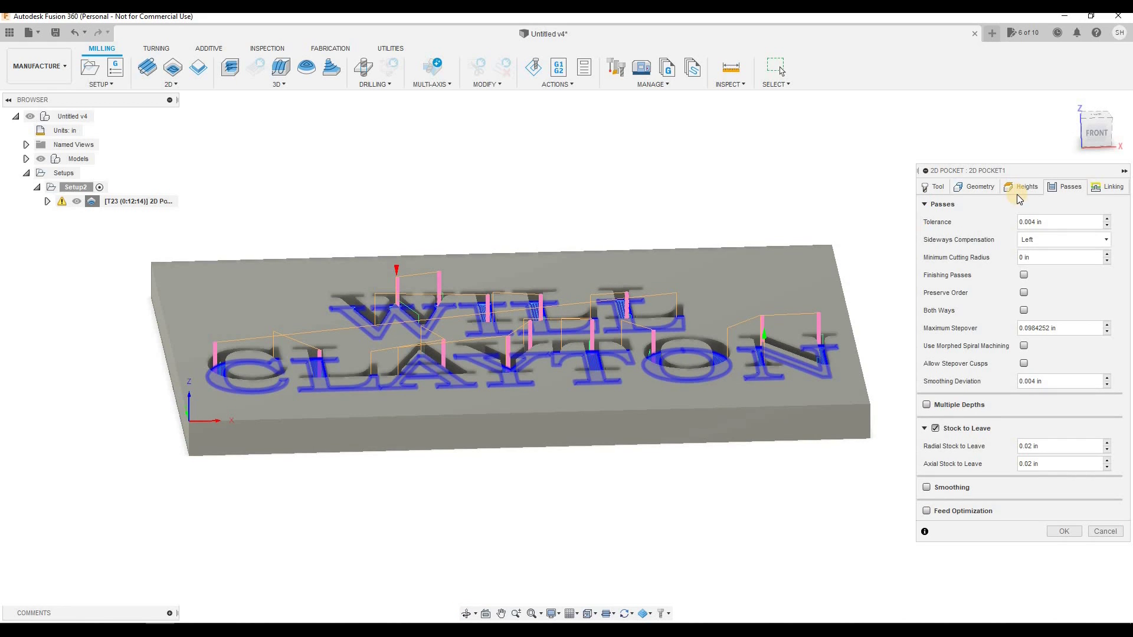
Enable Multiple Depths, set Finishing Stepdowns to 0, and turn off Stock to Leave.
left_click(929, 406)
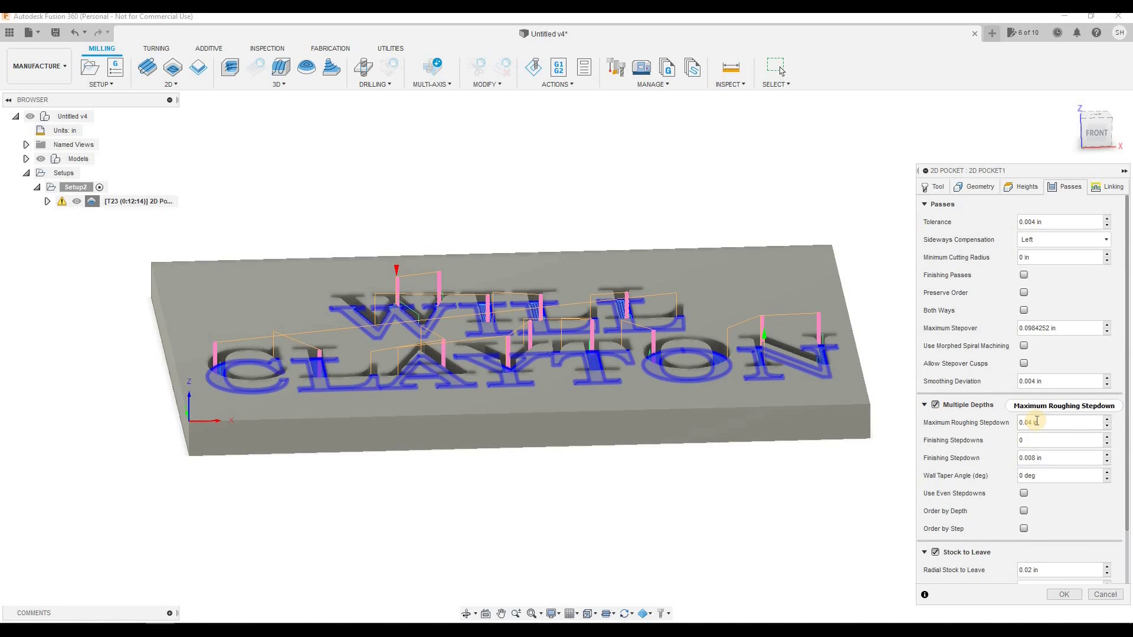
mouse_move(1037, 421)
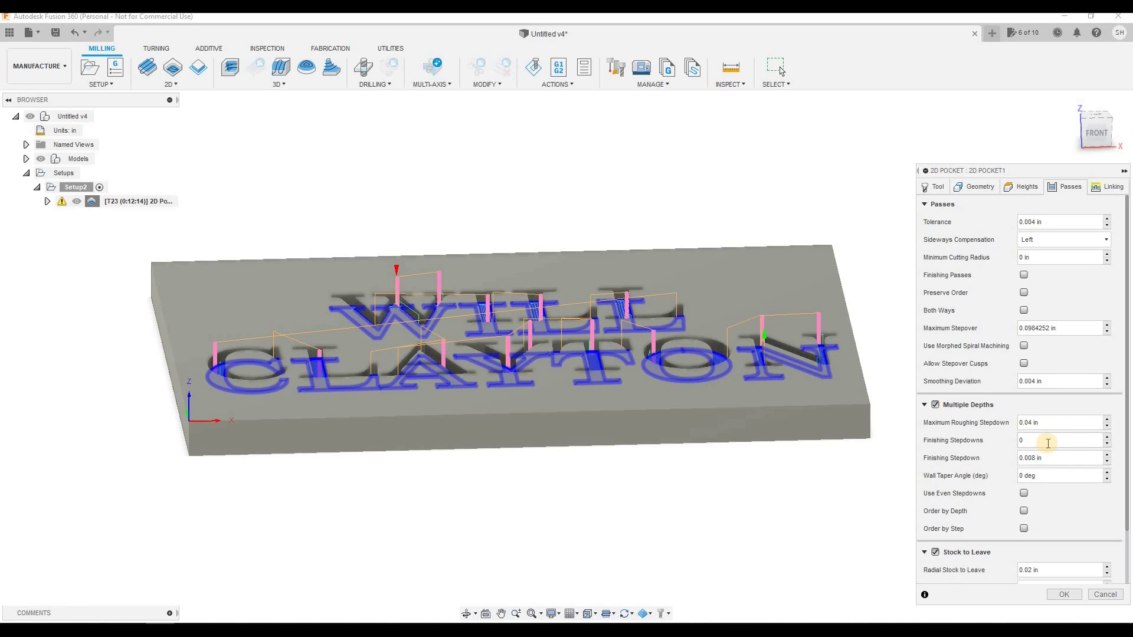
mouse_move(1048, 443)
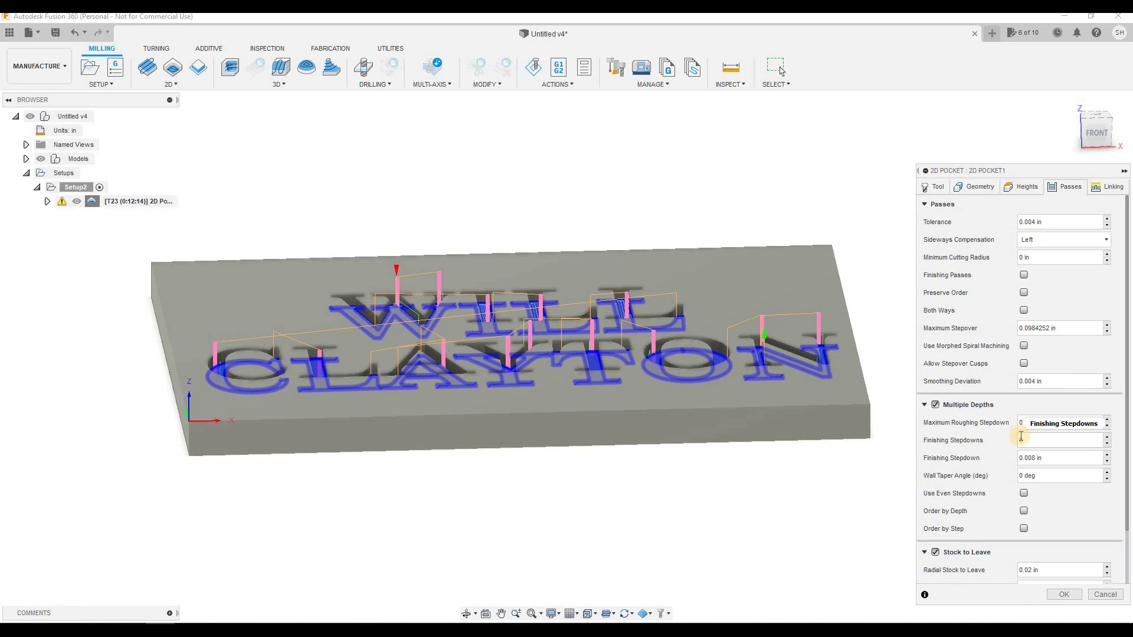
type("0")
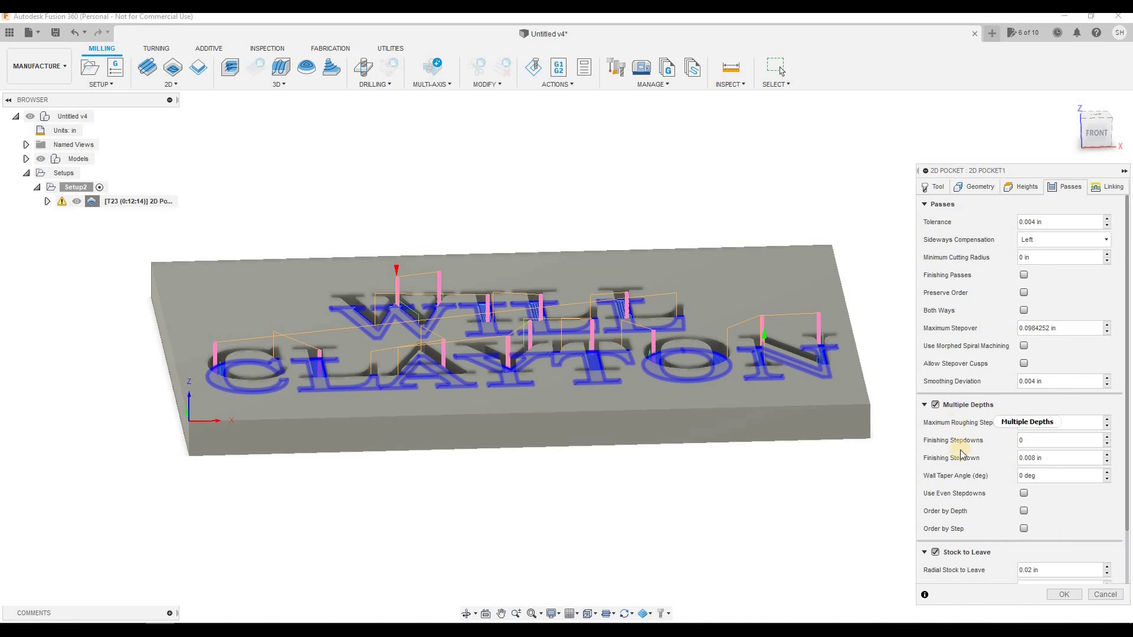
scroll(962, 454, "down", 2)
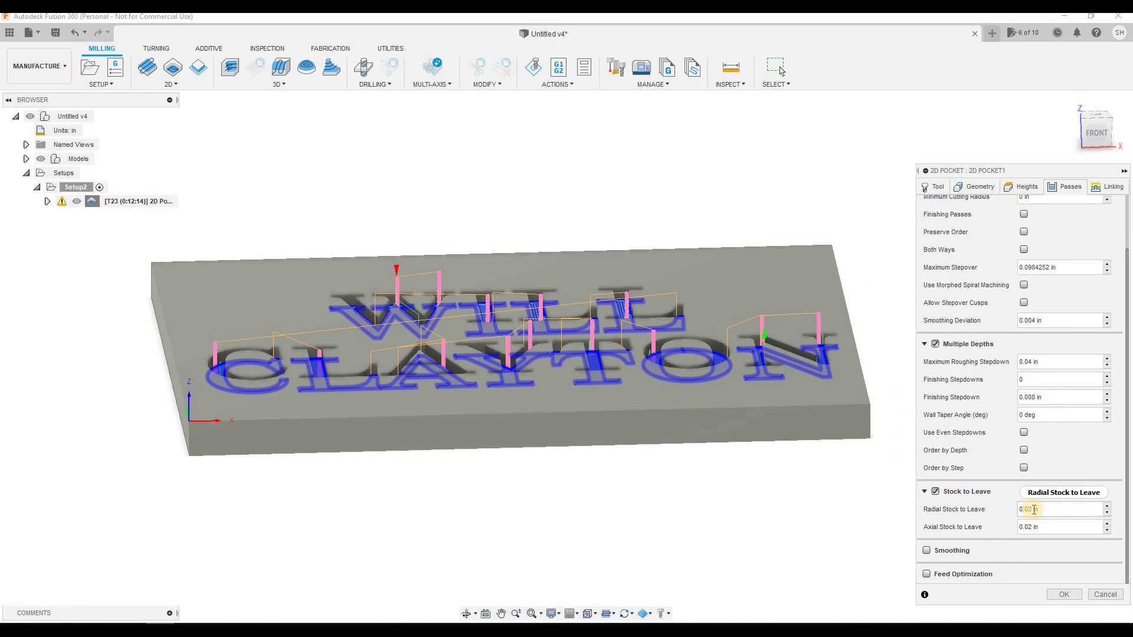
mouse_move(1033, 509)
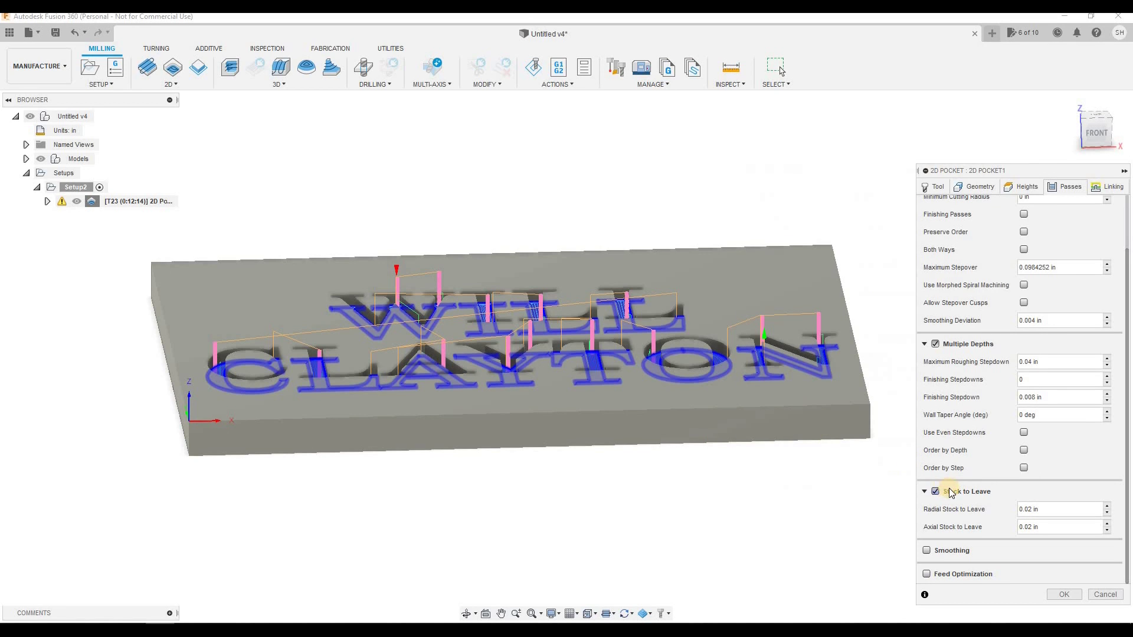
left_click(935, 491)
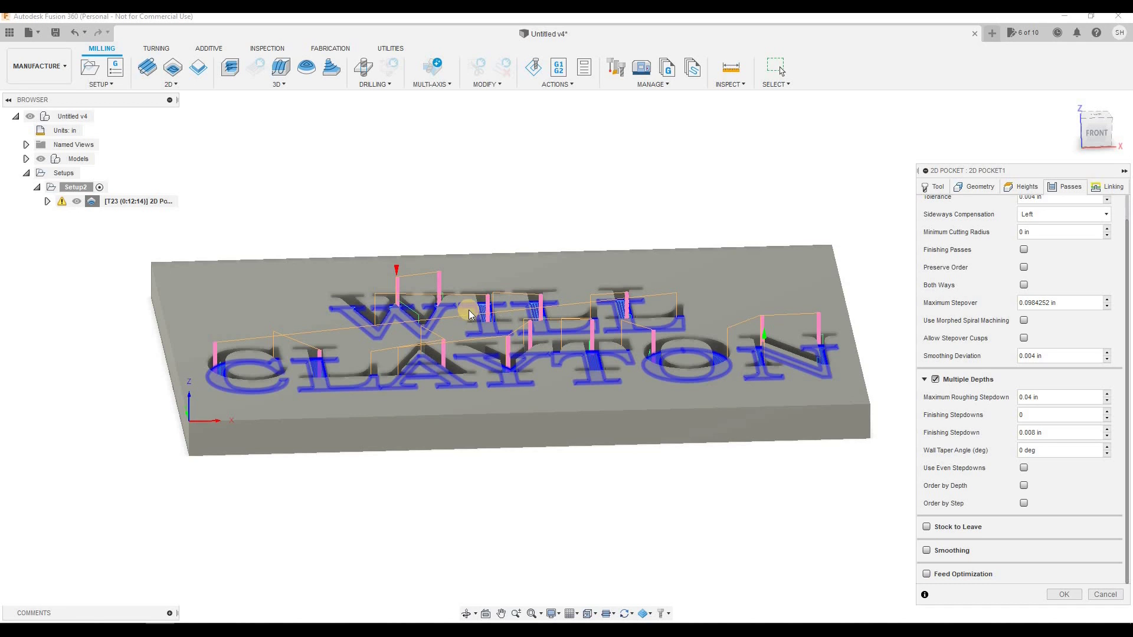
left_click(1102, 190)
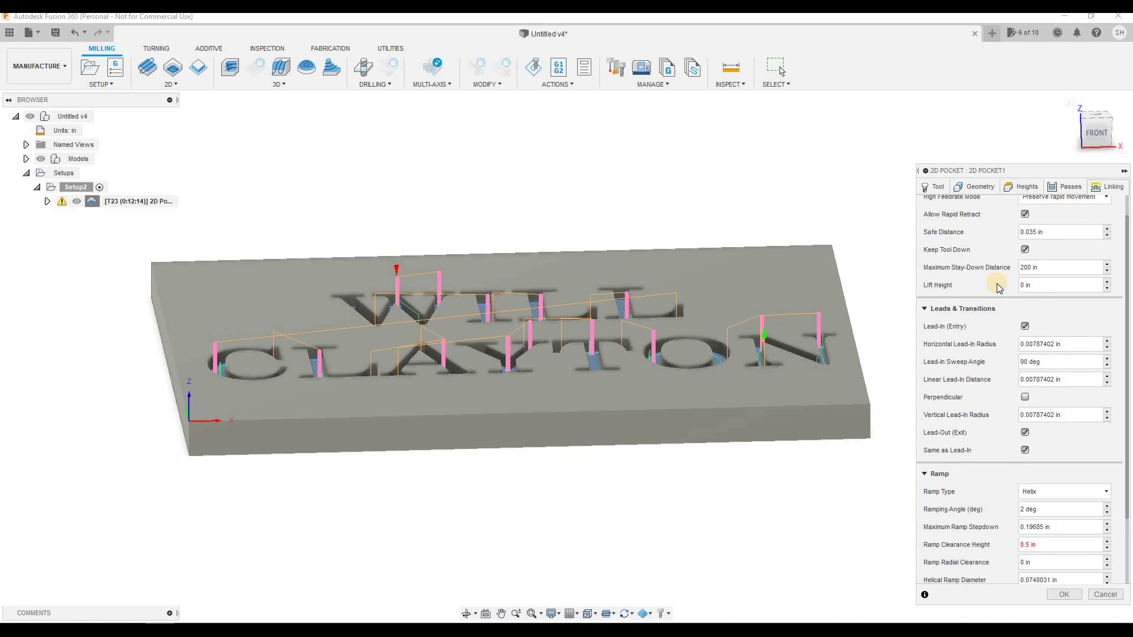
Set the Linking Ramp Clearance Height to 0.01 in and apply the edited pocket settings.
scroll(996, 287, "up", 1)
scroll(996, 287, "down", 4)
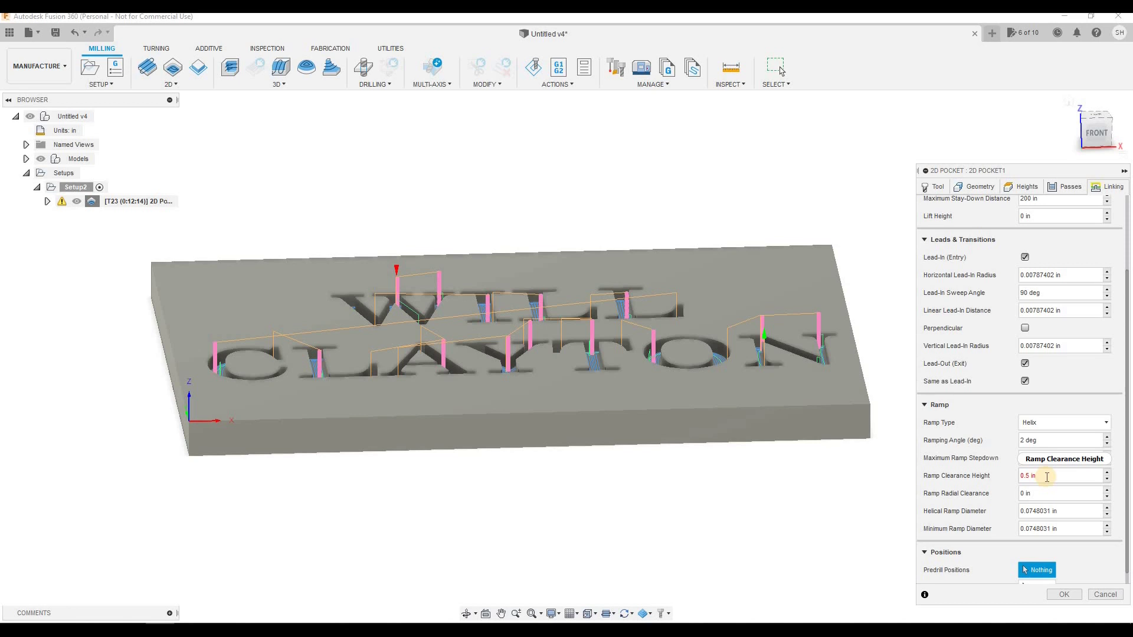
mouse_move(1046, 476)
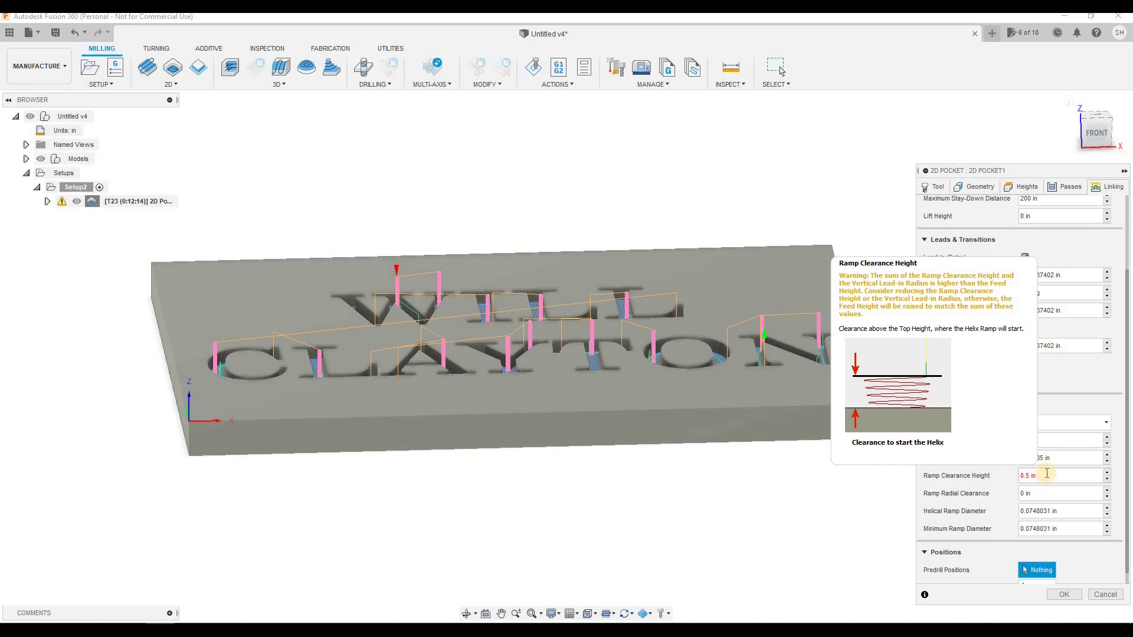
left_click(1022, 195)
left_click(1107, 186)
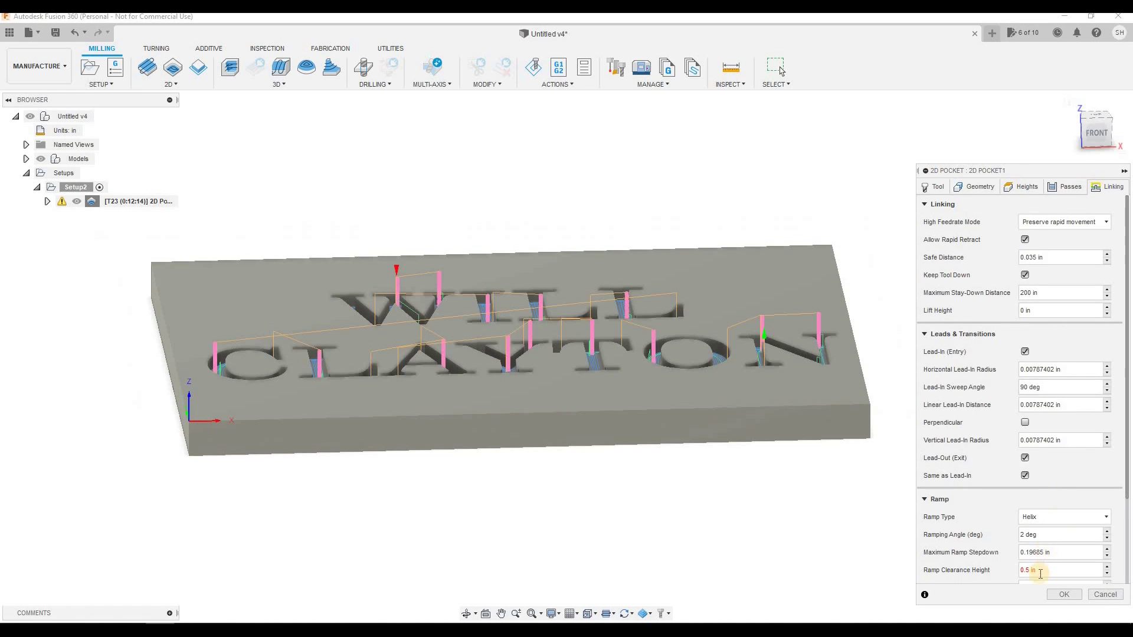
left_click_drag(1040, 573, 1025, 571)
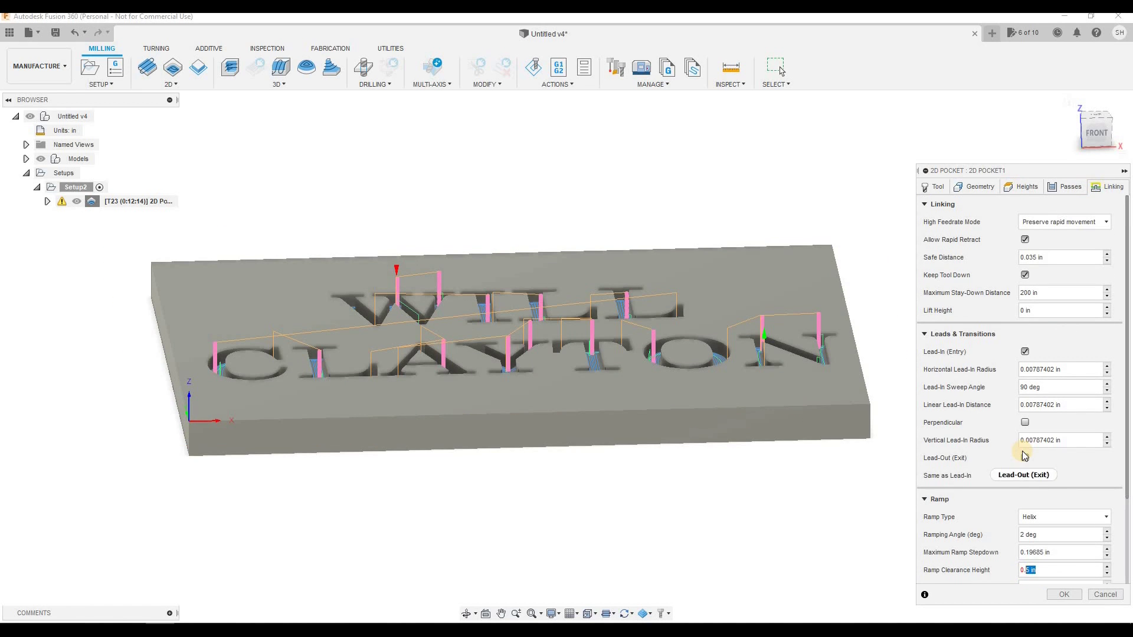
type("01")
left_click(1024, 458)
scroll(1038, 502, "down", 3)
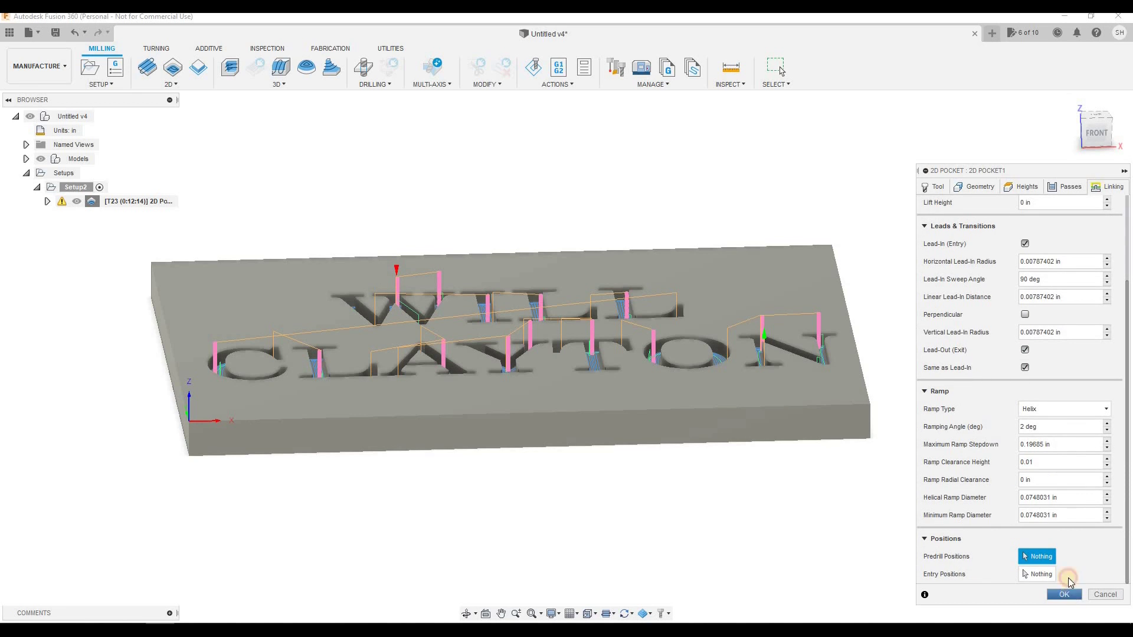
left_click(1064, 593)
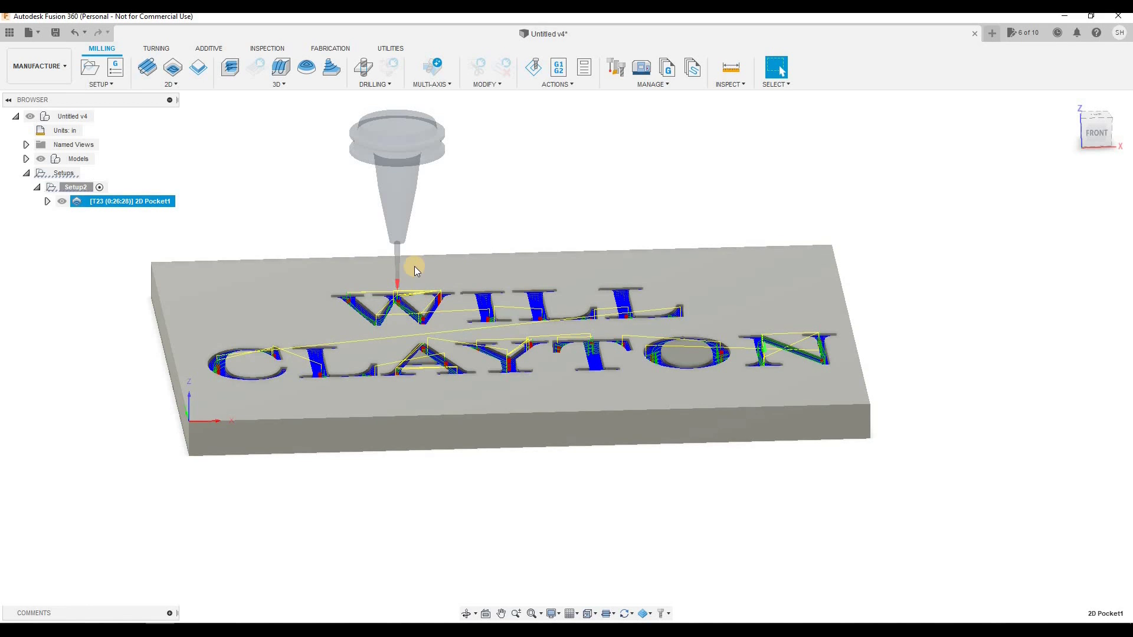
left_click(443, 385)
middle_click_drag(443, 384, 341, 248, "shift")
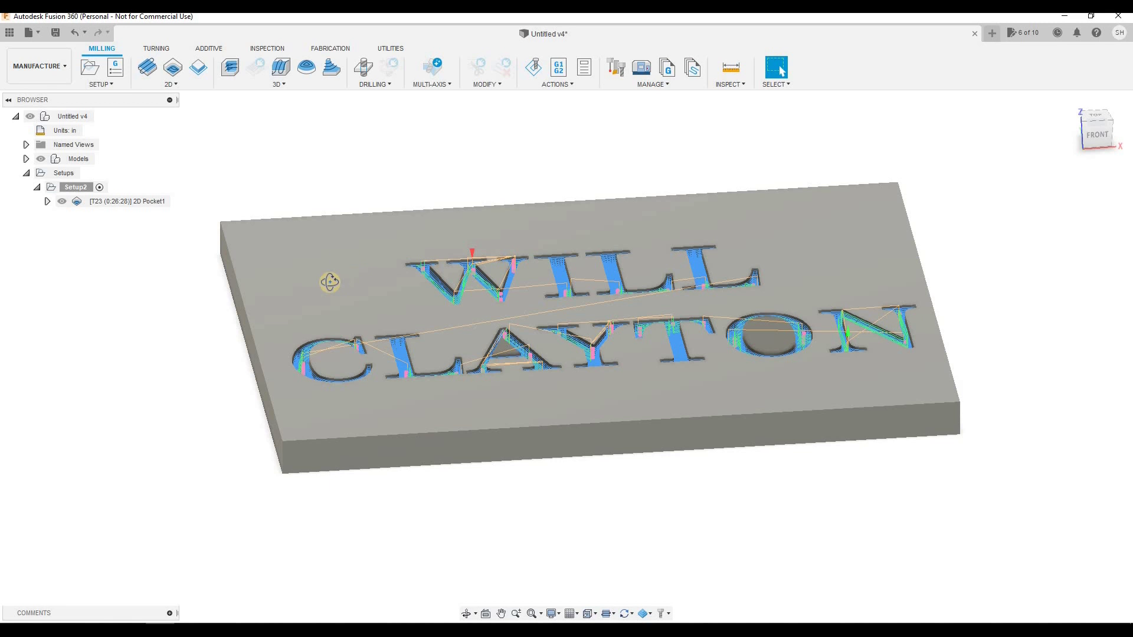
mouse_move(329, 283)
middle_mouse_down("shift")
mouse_move(348, 289)
mouse_move(389, 170)
middle_mouse_up("shift")
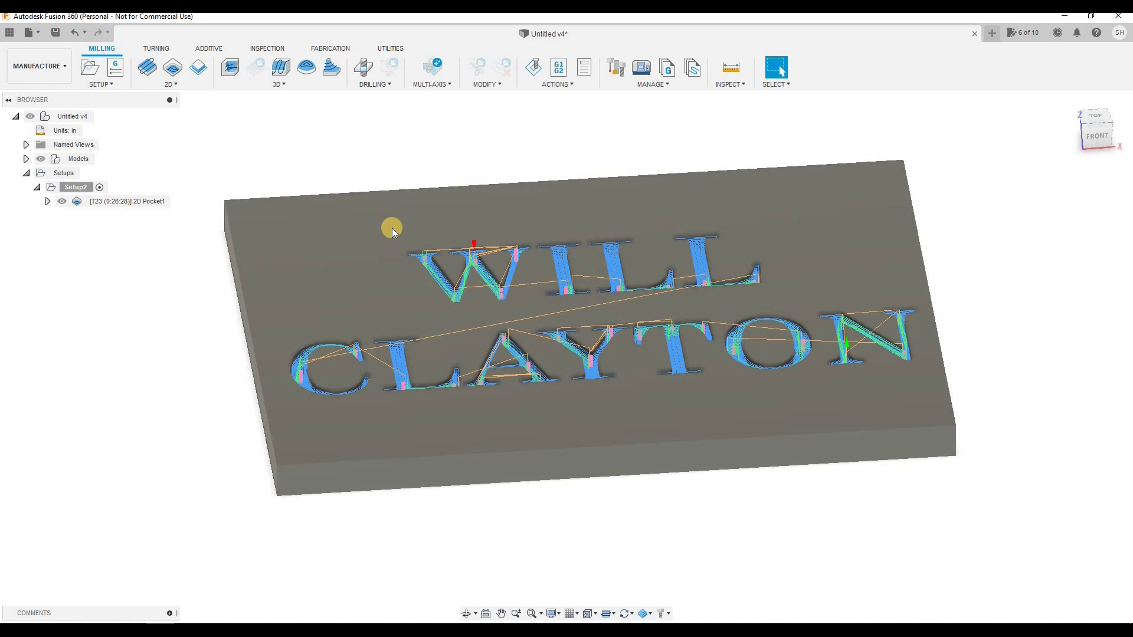
right_click_drag(391, 227, 356, 147)
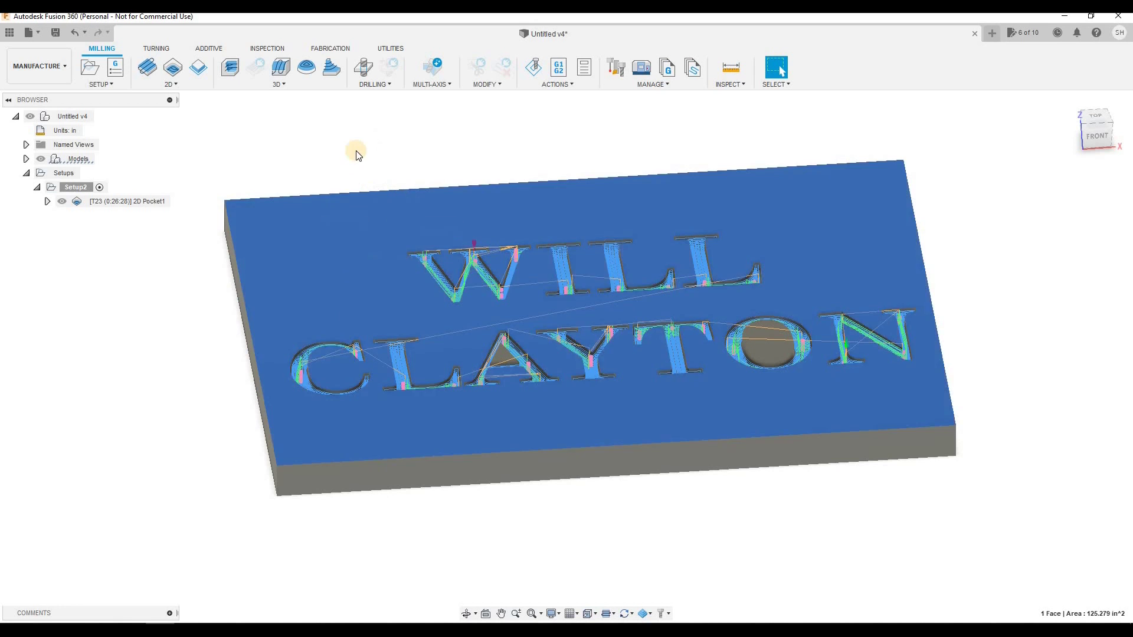
left_click(356, 148)
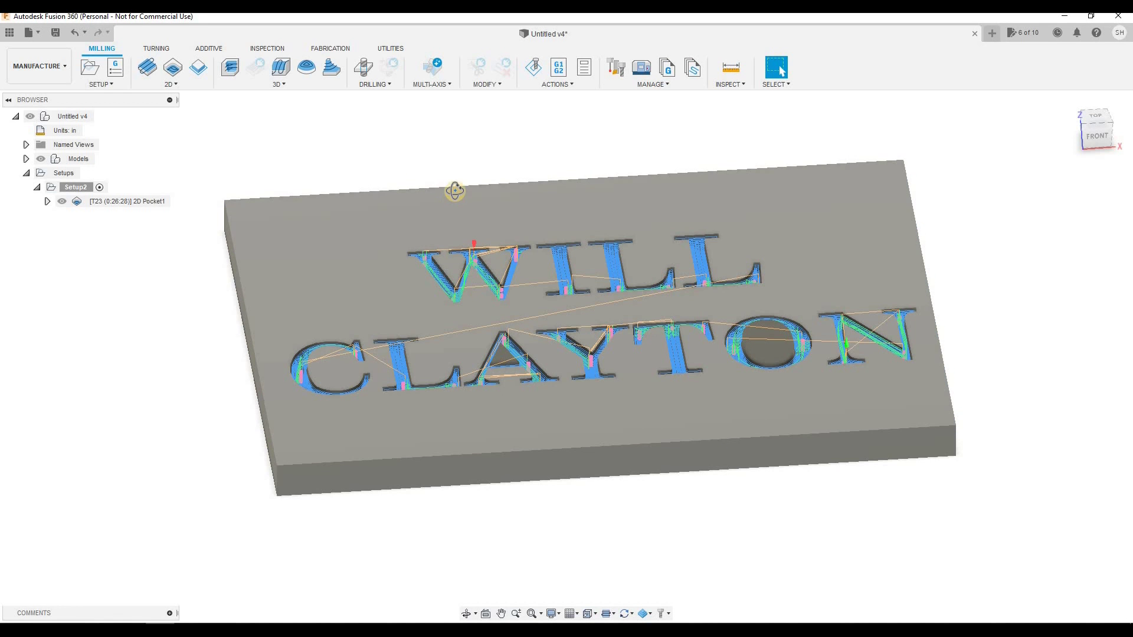
mouse_move(455, 189)
middle_mouse_down("shift")
mouse_move(447, 182)
mouse_move(657, 151)
middle_mouse_up("shift")
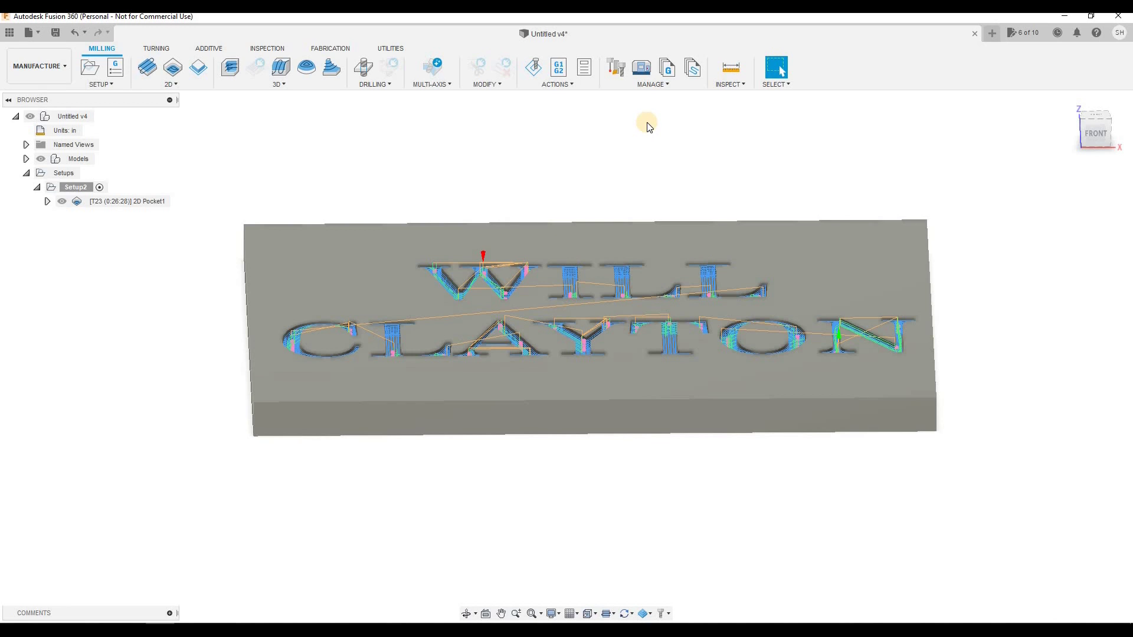
Open the Generic 3-axis machine from the Machine Library and browse its dimensions, capabilities, coolant and post settings.
left_click(653, 86)
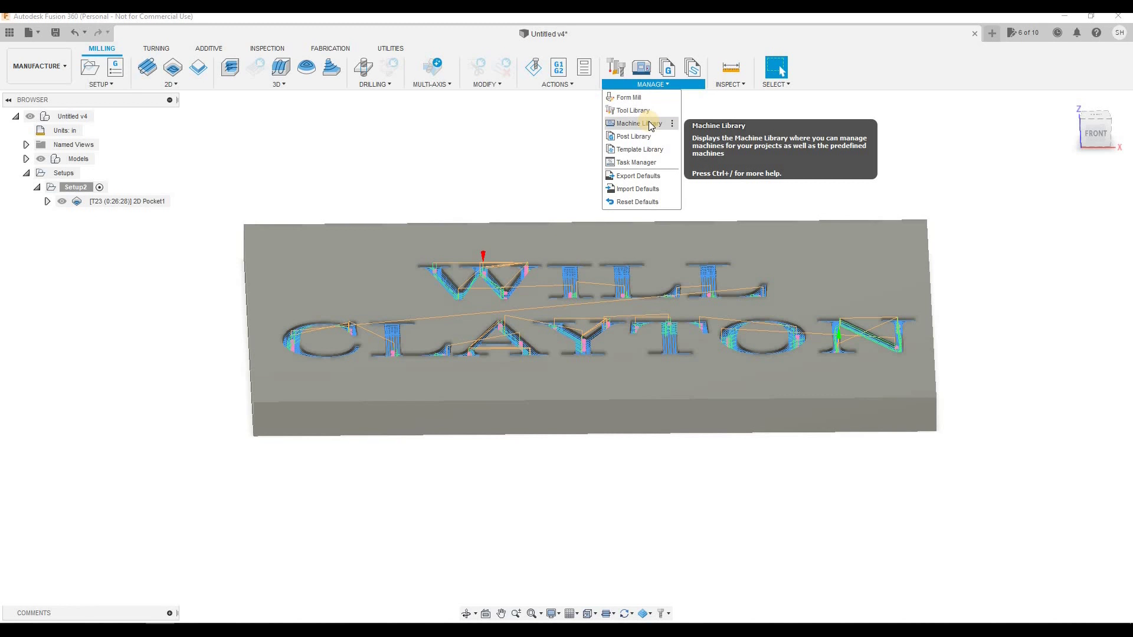
left_click(643, 123)
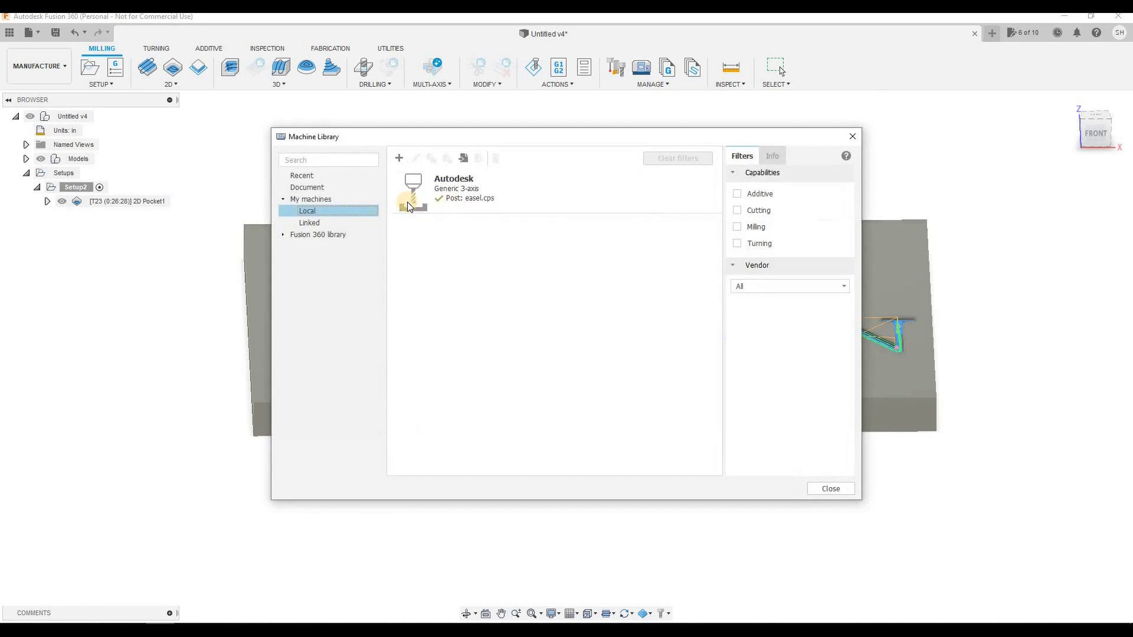
left_click(495, 190)
left_click(416, 158)
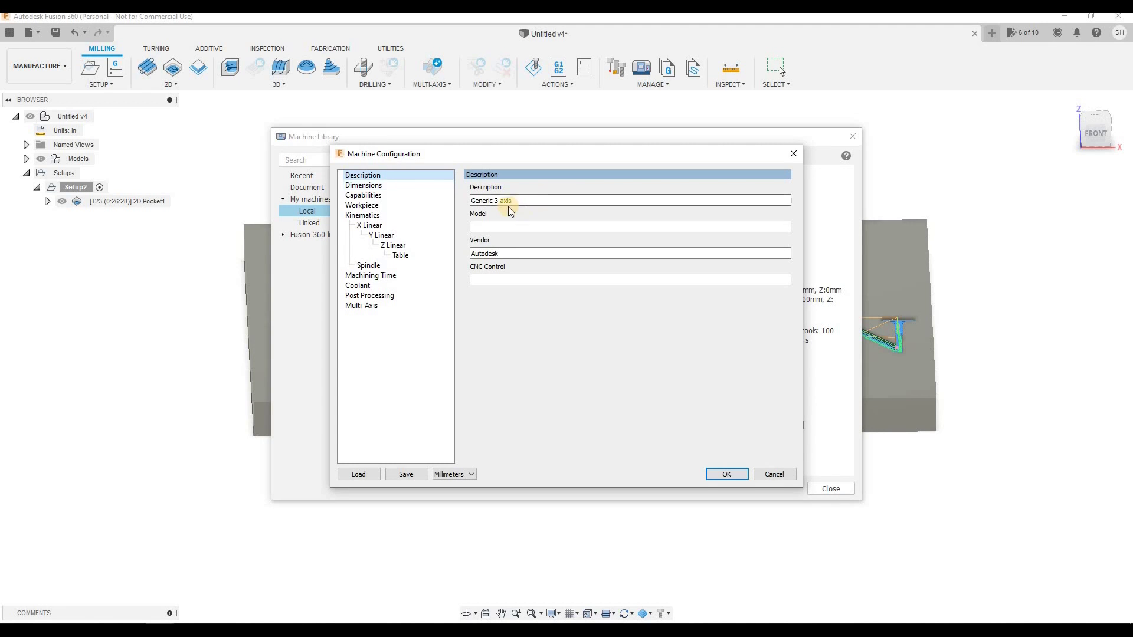
left_click(364, 185)
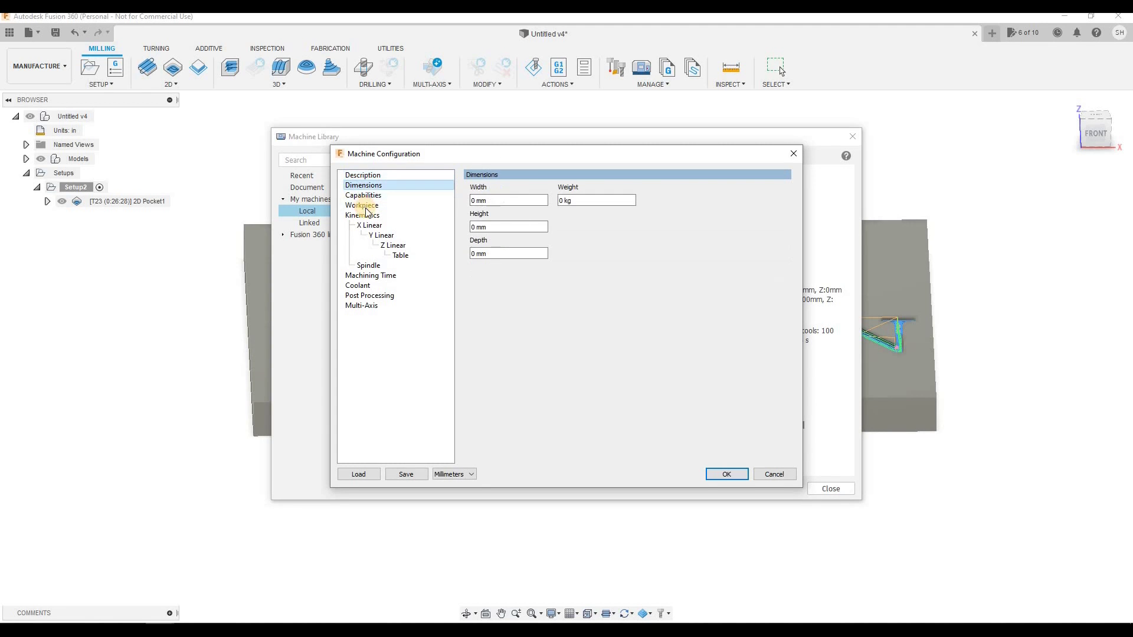
left_click(365, 195)
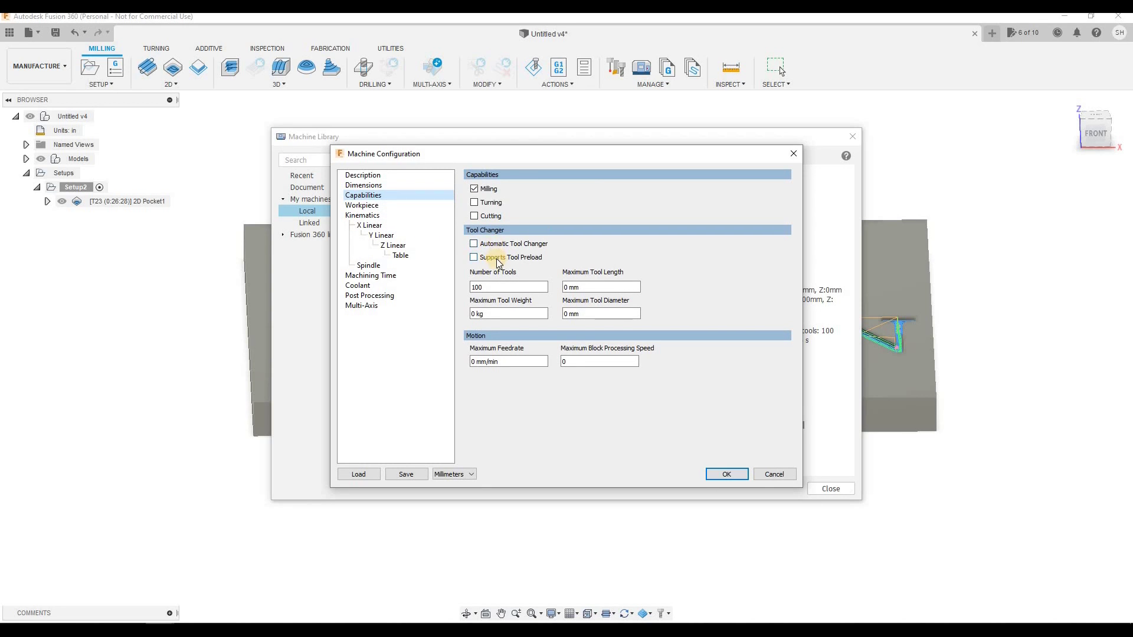
left_click(369, 206)
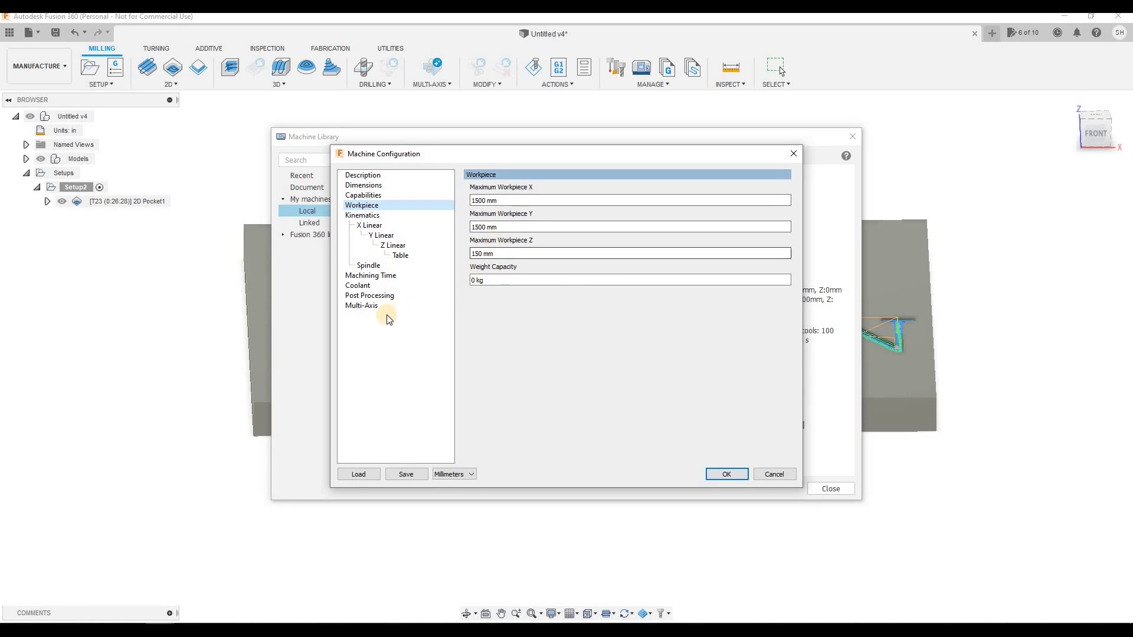
left_click(364, 280)
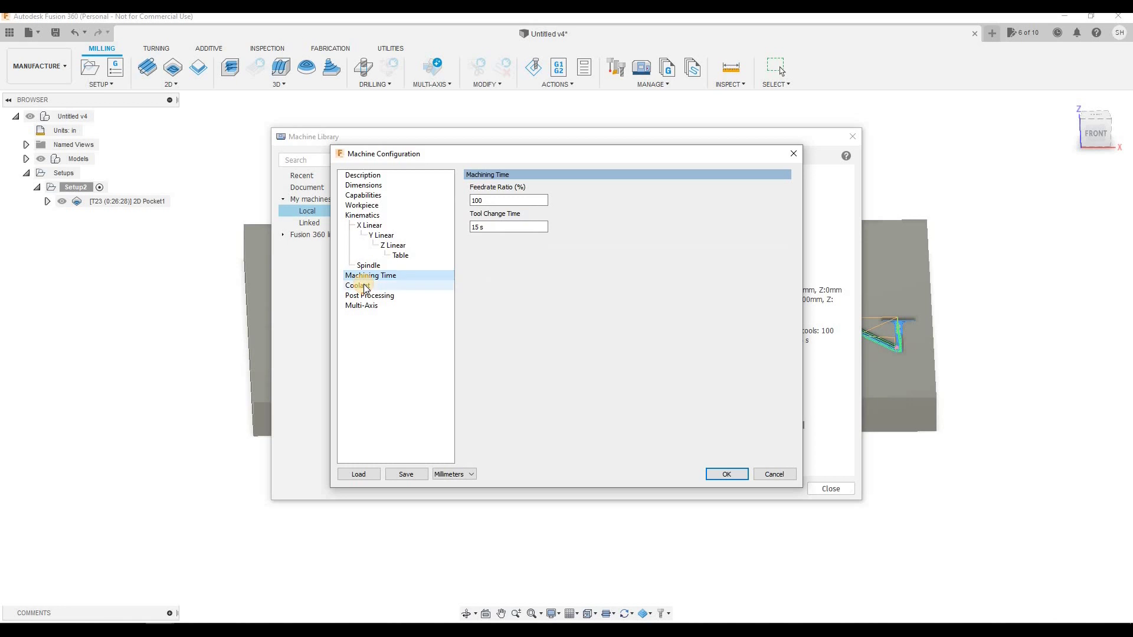
left_click(363, 285)
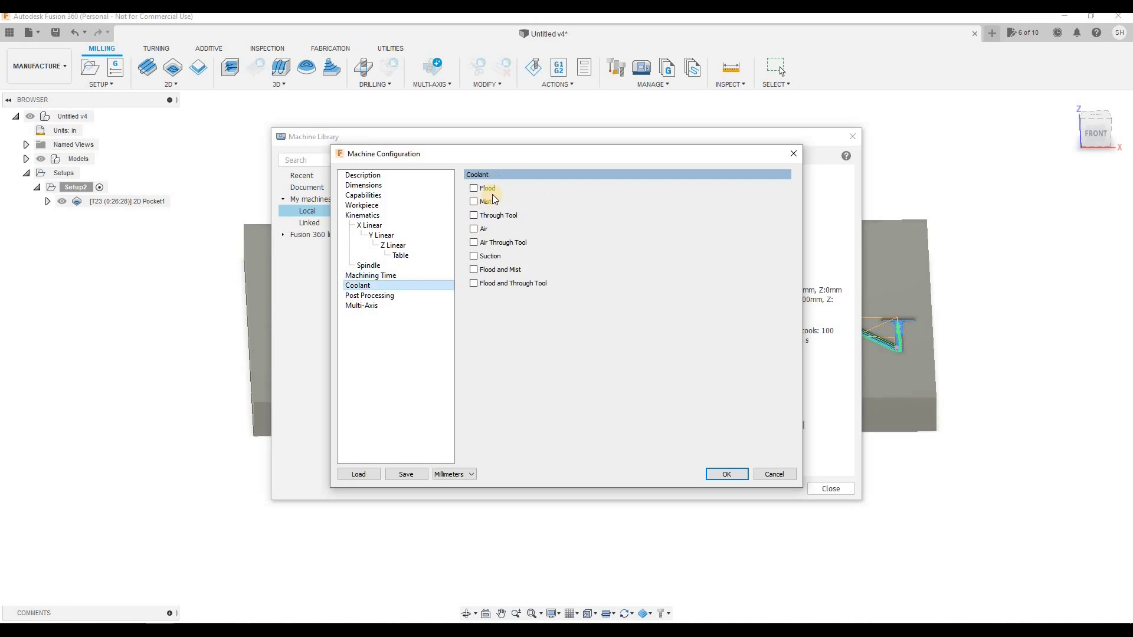
left_click(382, 295)
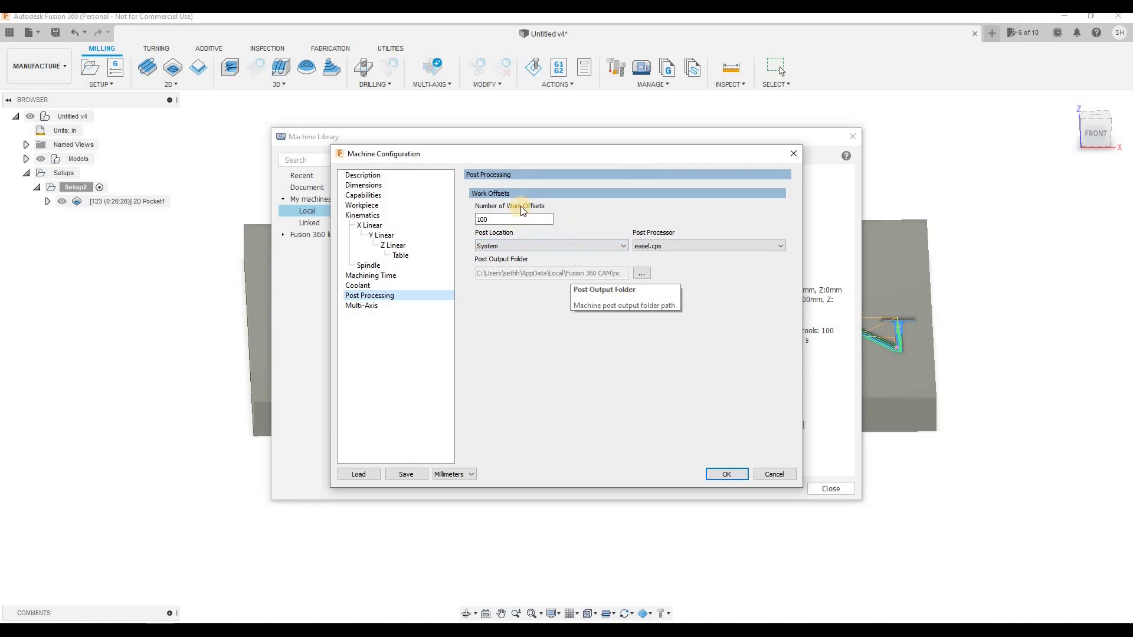
Close the machine configuration and Machine Library, then select the 2D Pocket1 toolpath.
left_click_drag(527, 161, 729, 231)
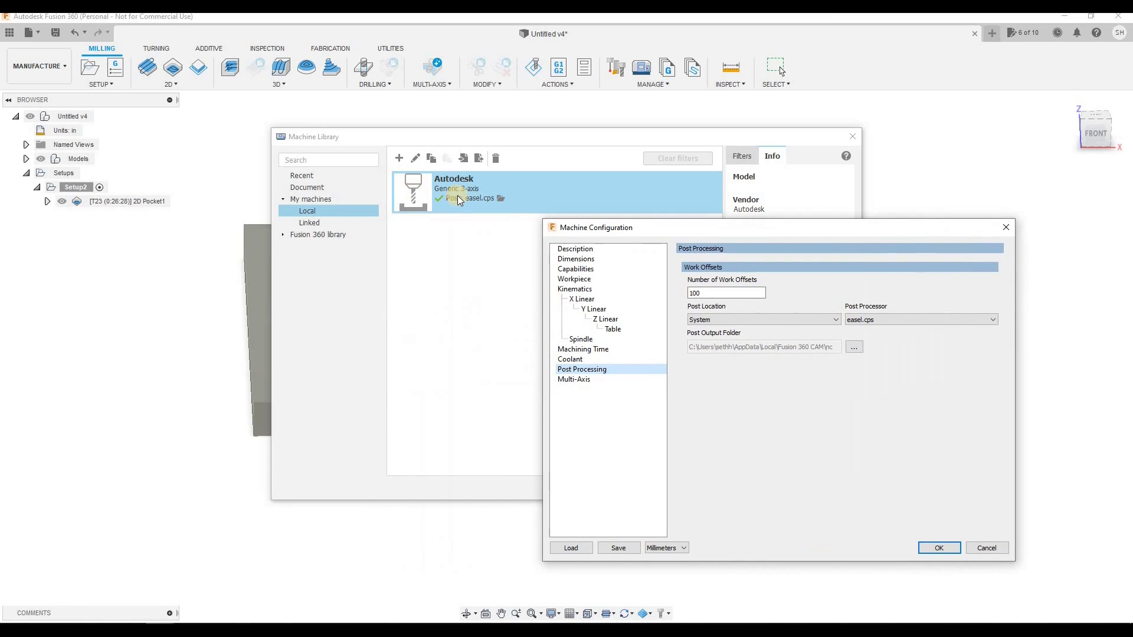
left_click(689, 294)
key("Return")
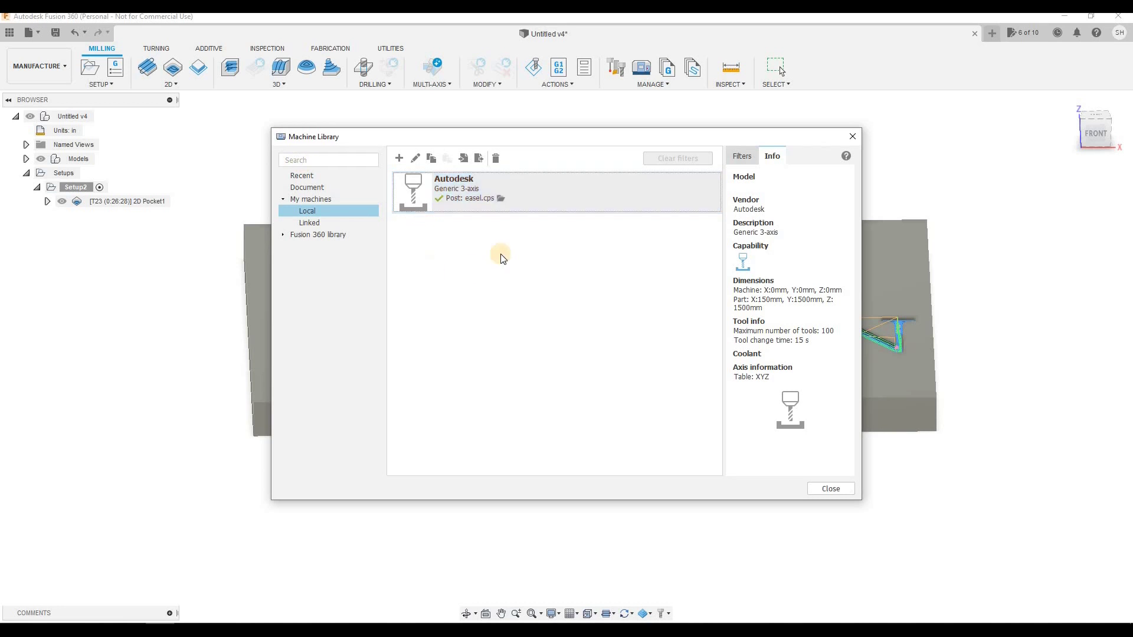
left_click(633, 329)
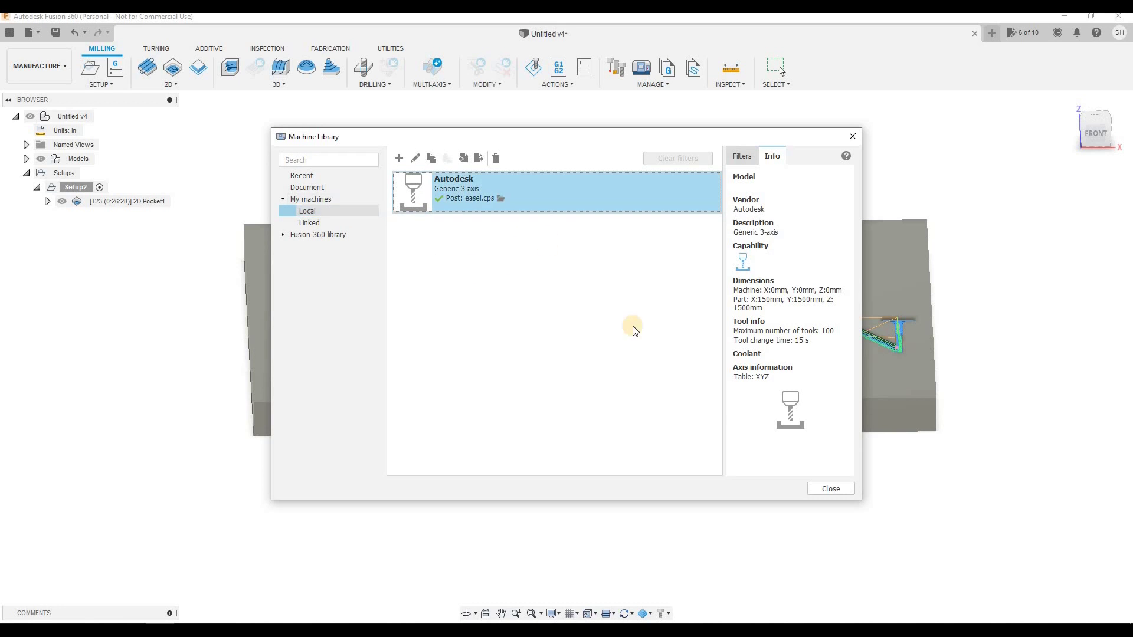
left_click(830, 489)
left_click(117, 201)
Post-process 2D Pocket1 with the Easel / f360-easel configuration, program 1001, as .nc.
right_click(164, 204)
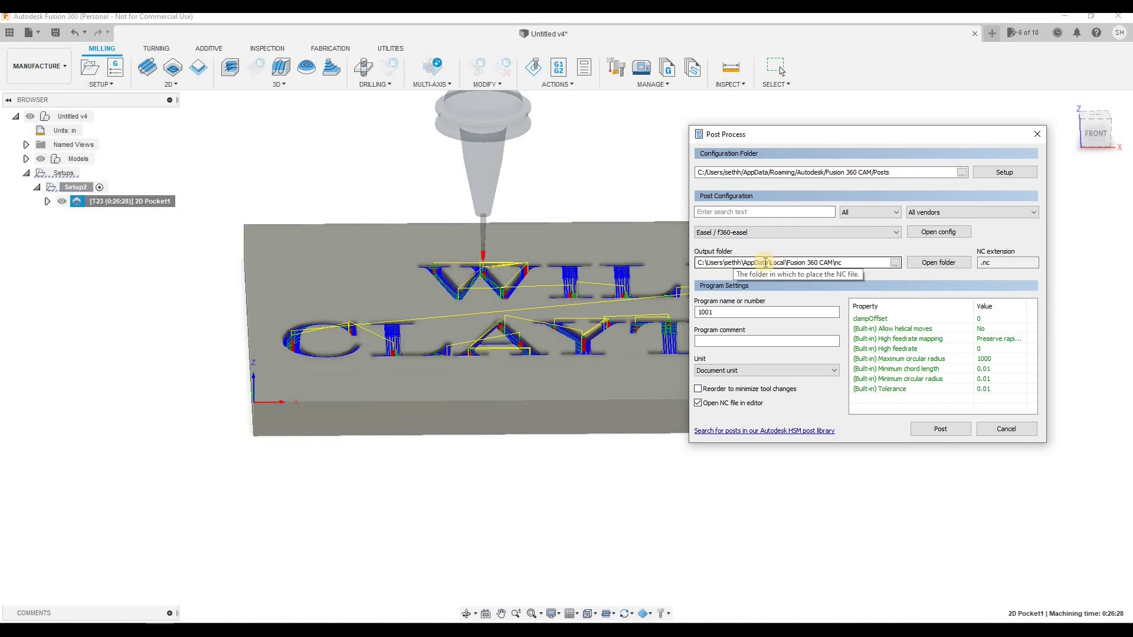
left_click(950, 438)
Save the posted NC file, then add and remove a blank line after M9 in WordPad.
key("Return")
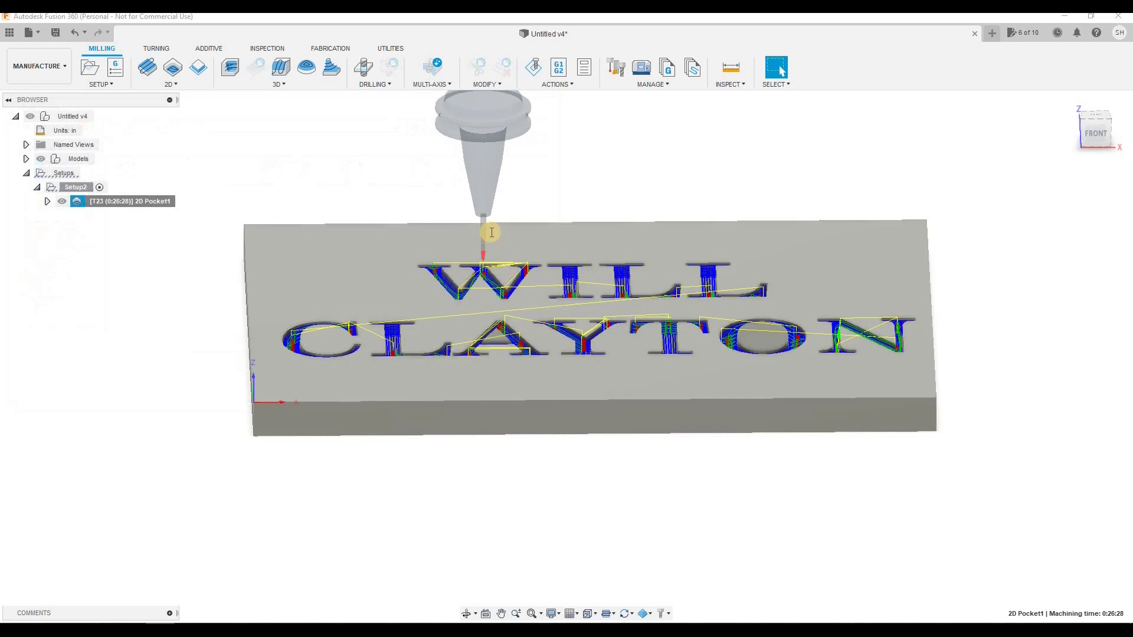
left_click(423, 266)
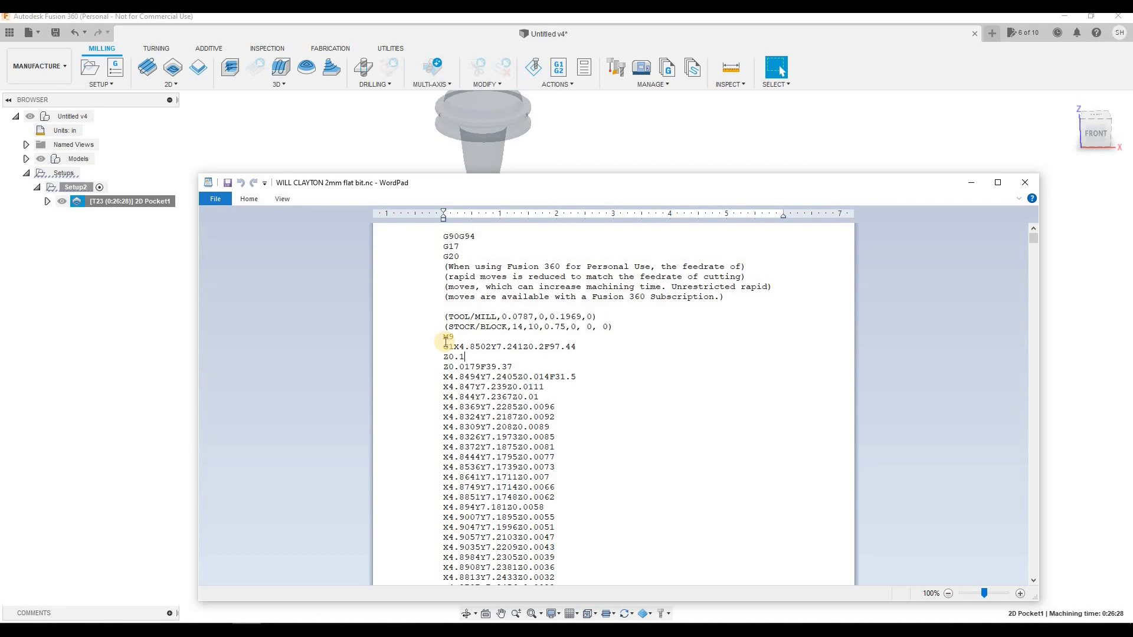
left_click(457, 337)
key("Return")
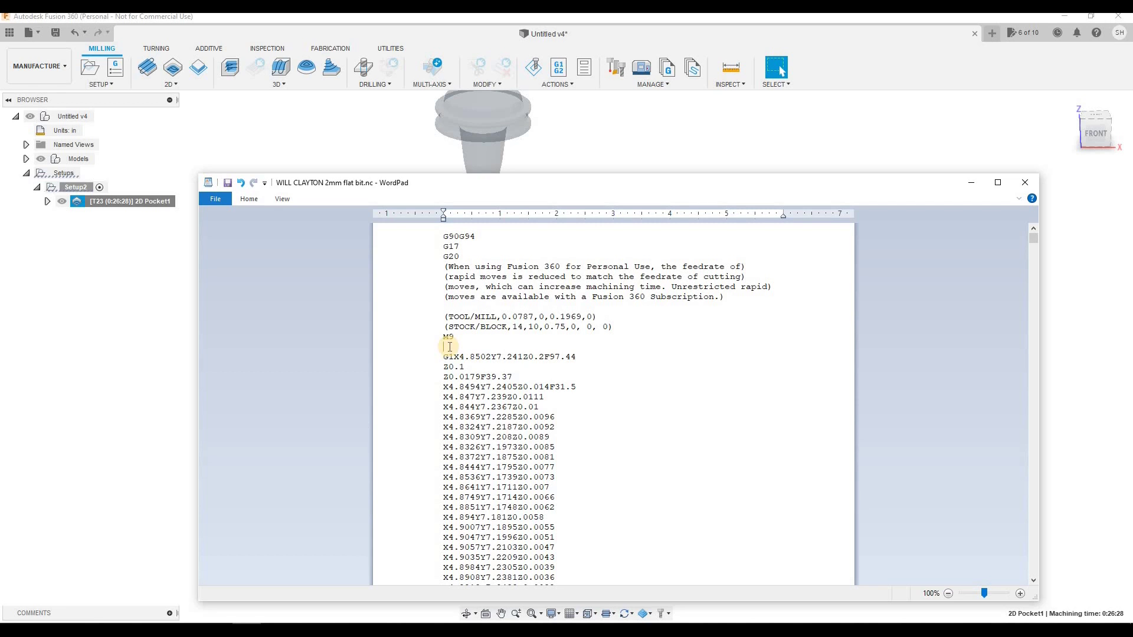
key("BackSpace")
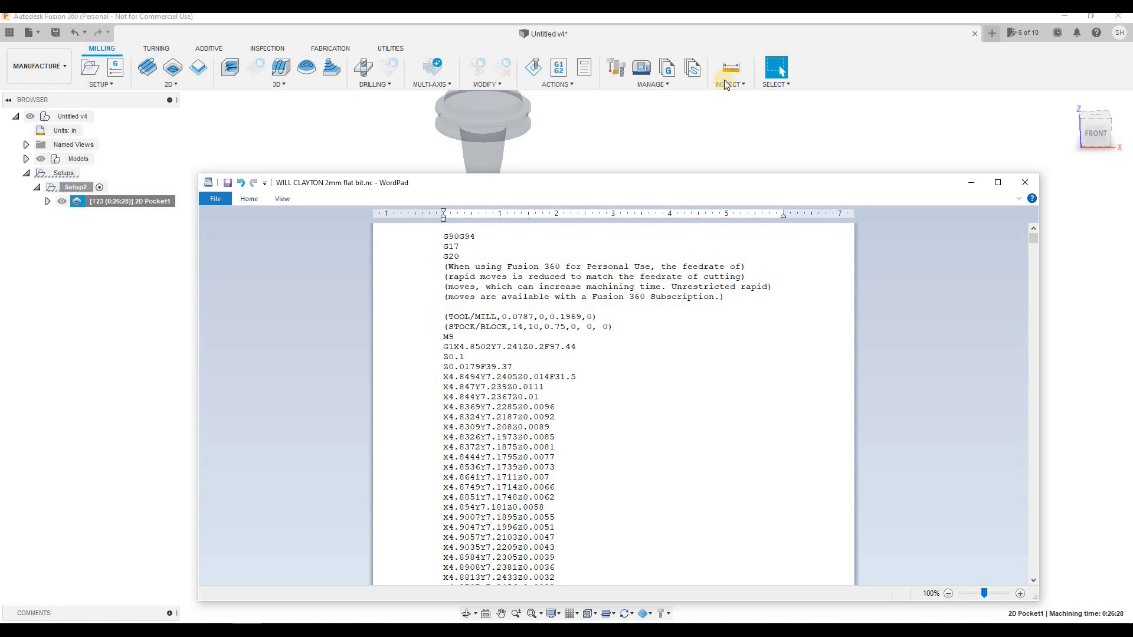
Close WordPad without saving and orbit the Fusion model to look down on the stock.
key("alt+F4")
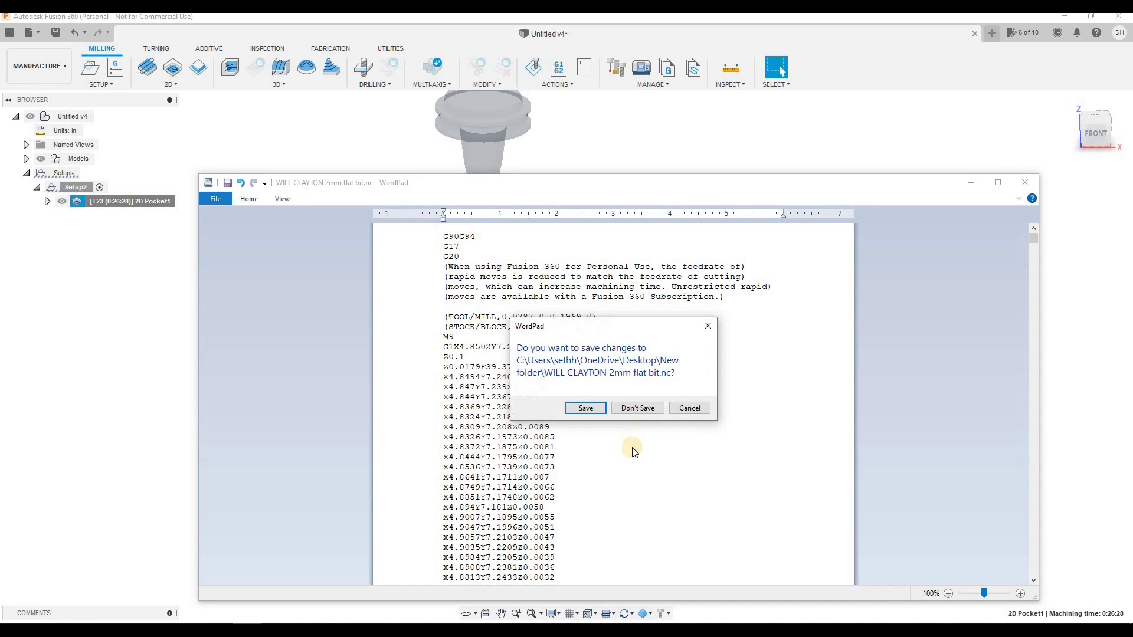
left_click(629, 408)
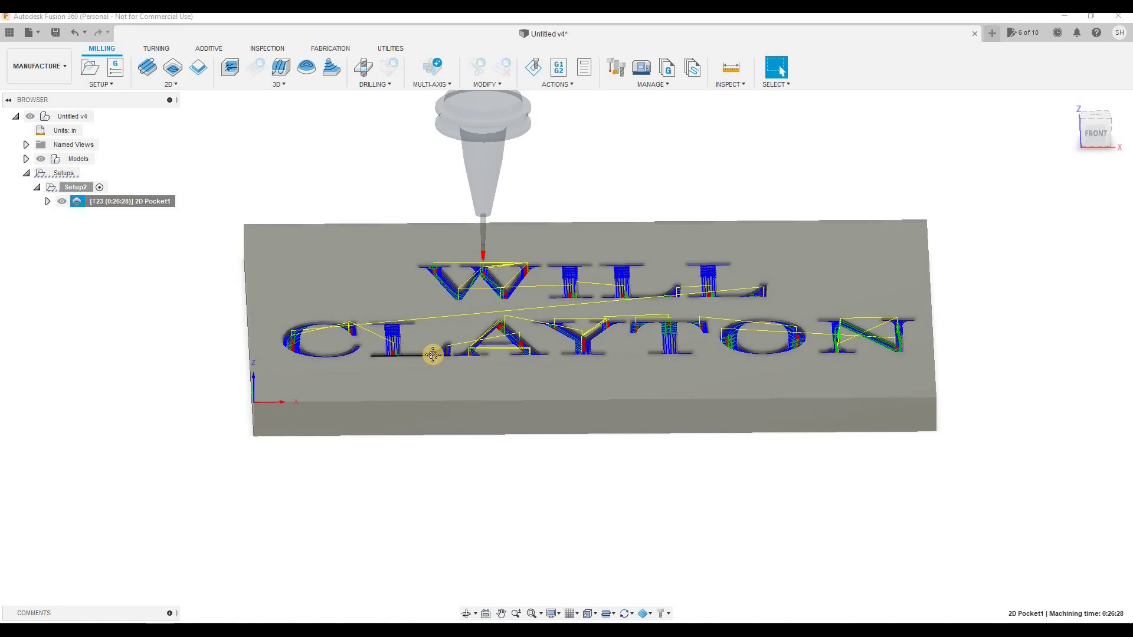
middle_click_drag(433, 354, 338, 429, "shift")
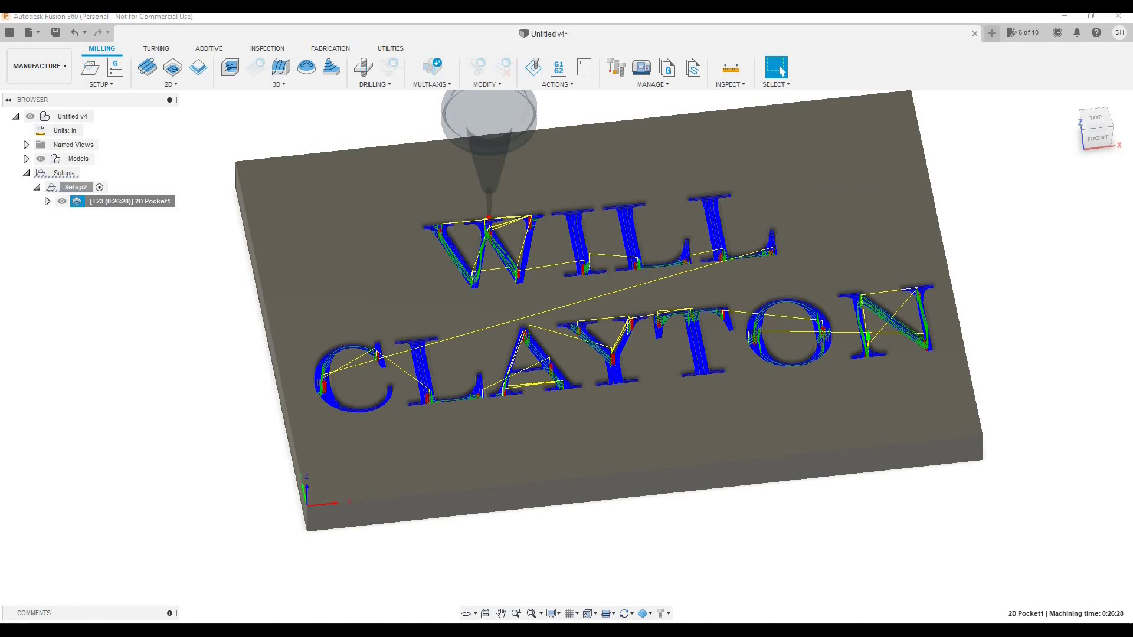
left_click(14, 618)
type("openb")
key("Return")
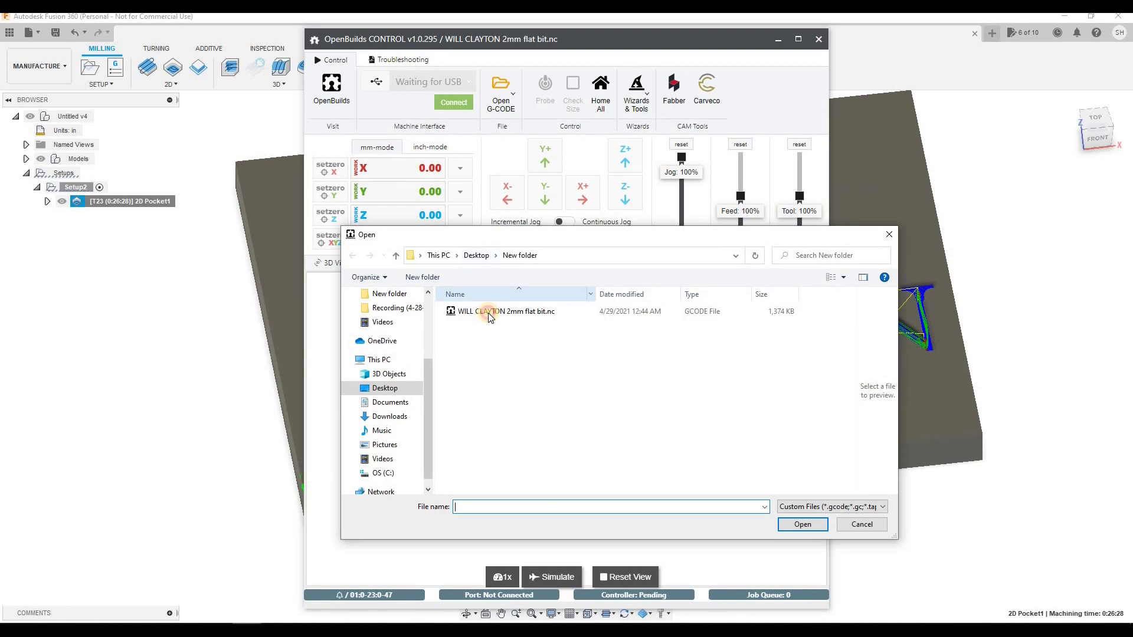
left_click(487, 312)
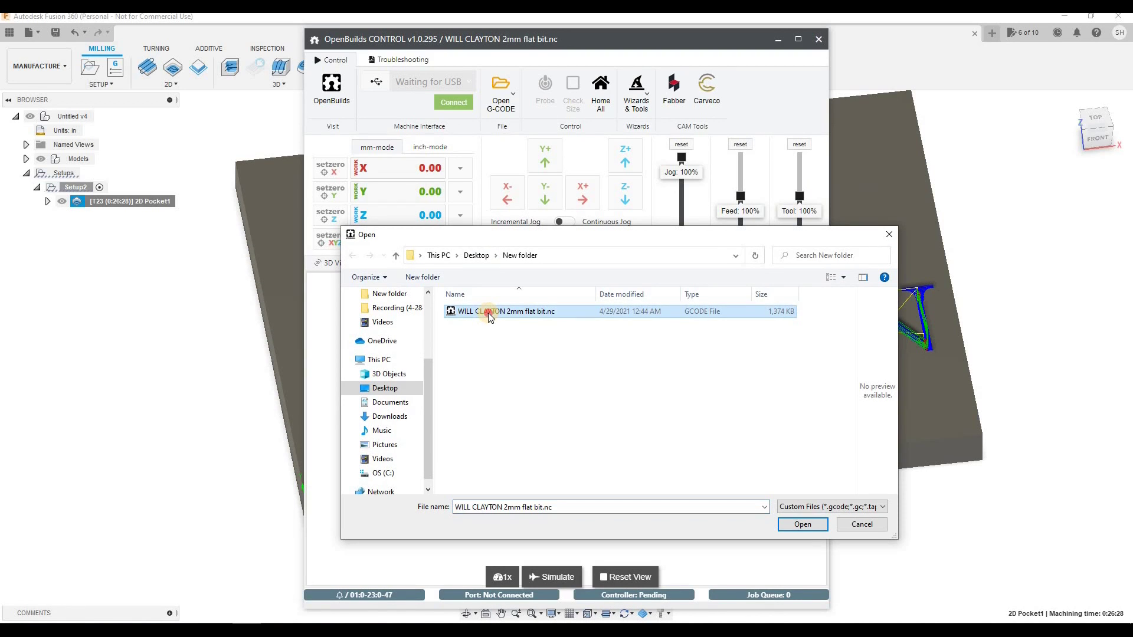
double_click(487, 313)
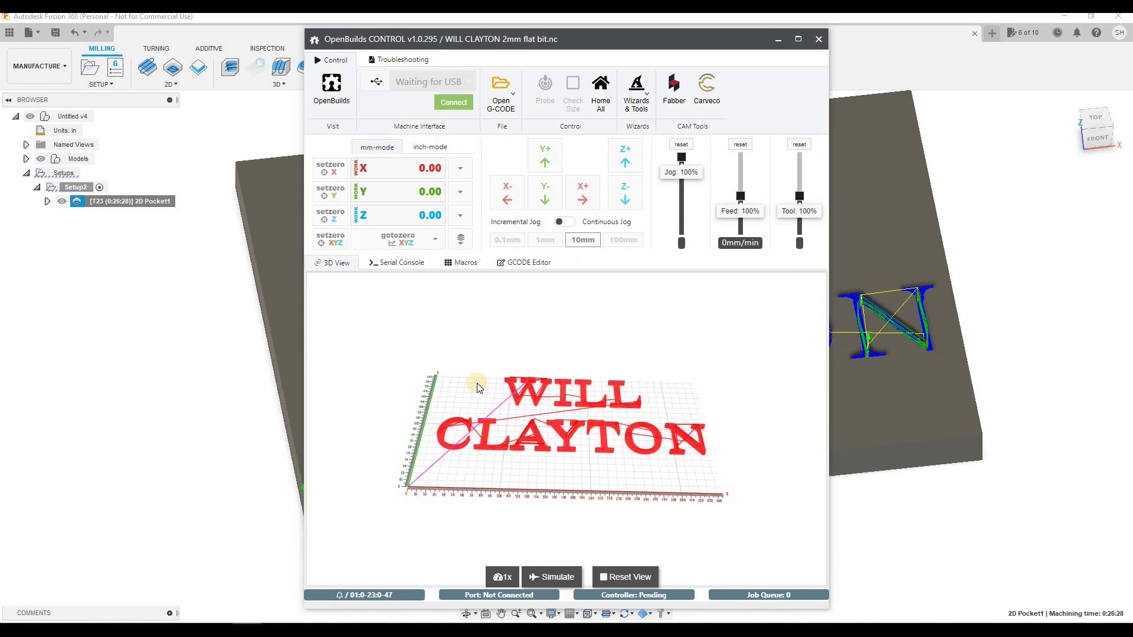
Maximize OpenBuilds CONTROL and tilt the 3D preview to reveal the lettering toolpath.
double_click(608, 36)
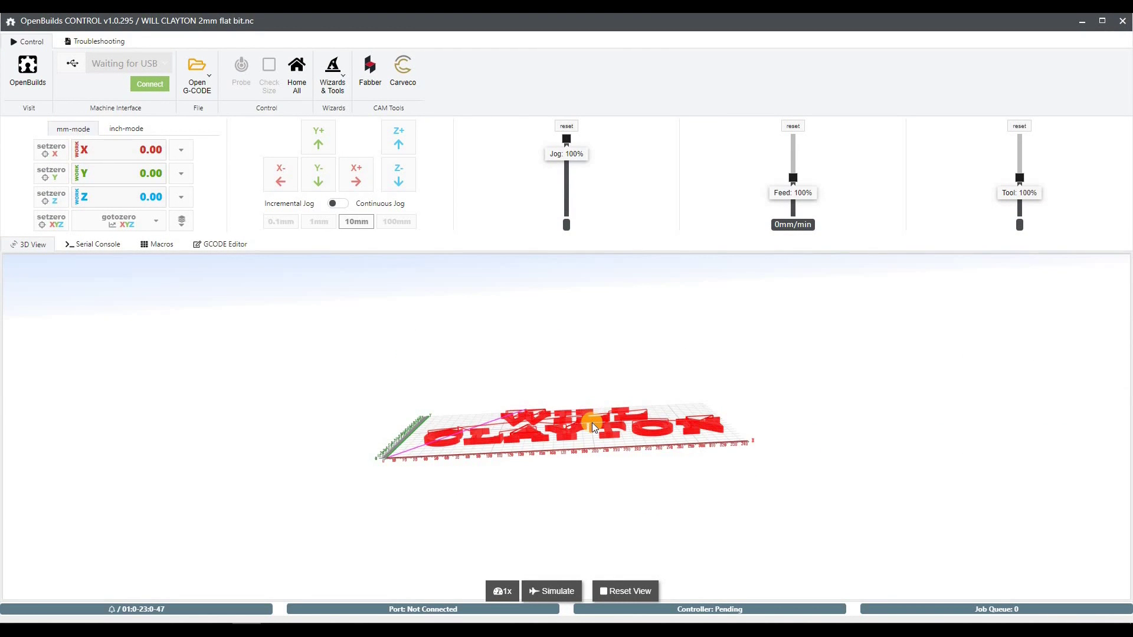
left_click_drag(592, 422, 592, 395)
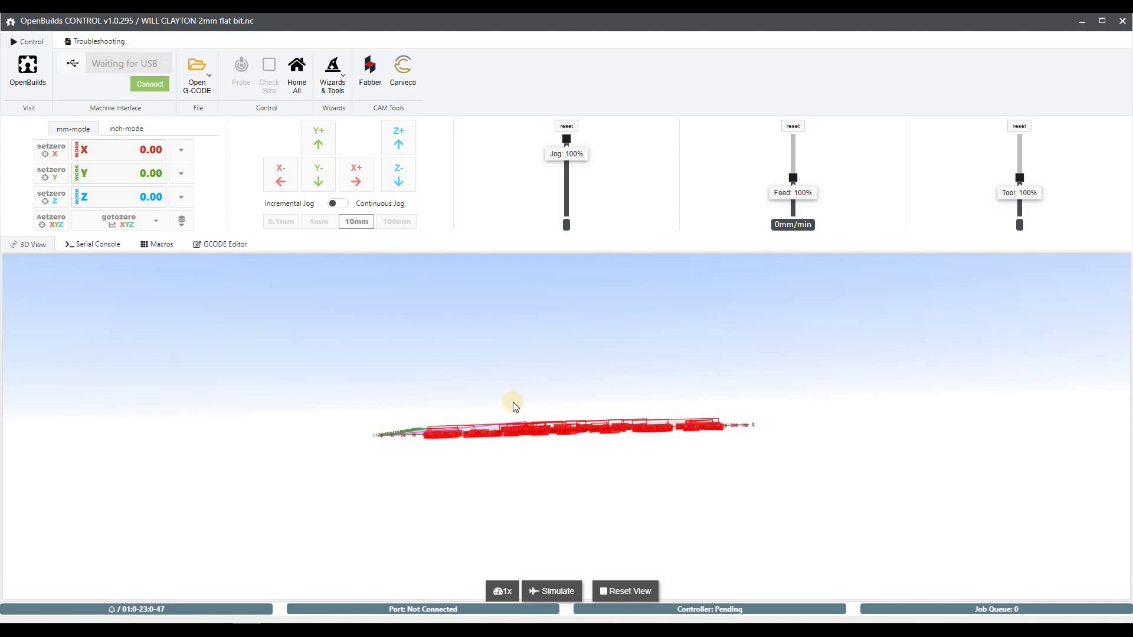
mouse_move(536, 409)
left_mouse_down()
mouse_move(538, 397)
mouse_move(536, 430)
mouse_move(554, 412)
mouse_move(550, 445)
mouse_move(535, 445)
mouse_move(522, 392)
left_mouse_up()
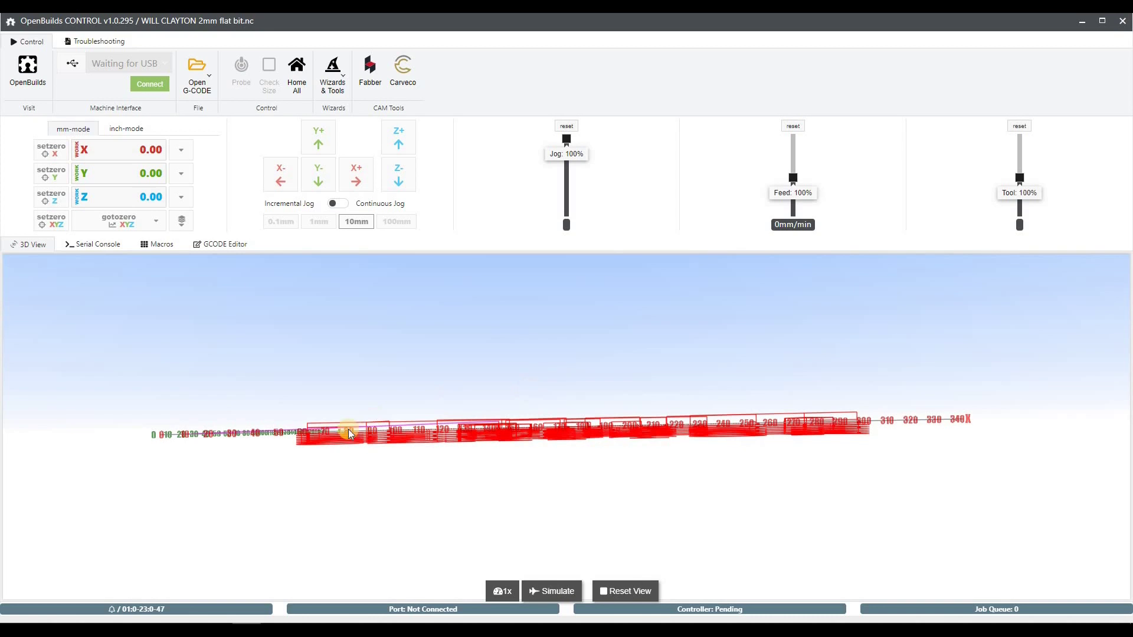